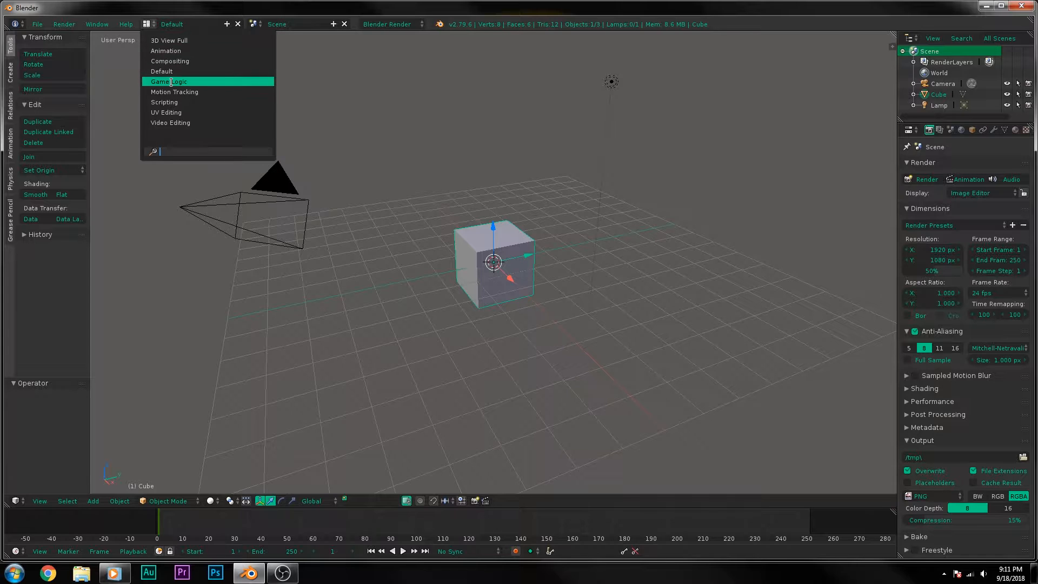
click(238, 92)
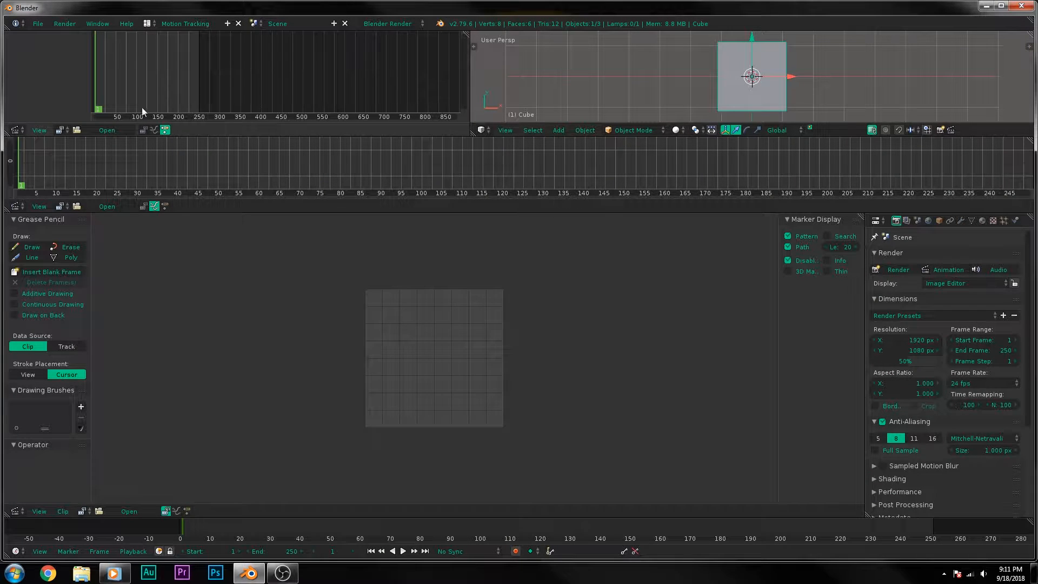
click(147, 23)
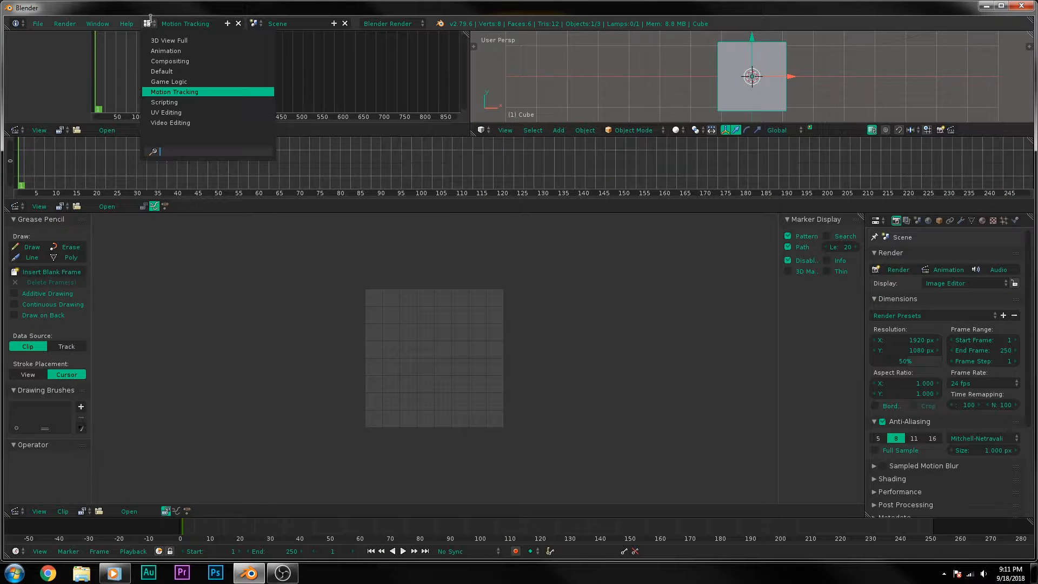
click(168, 71)
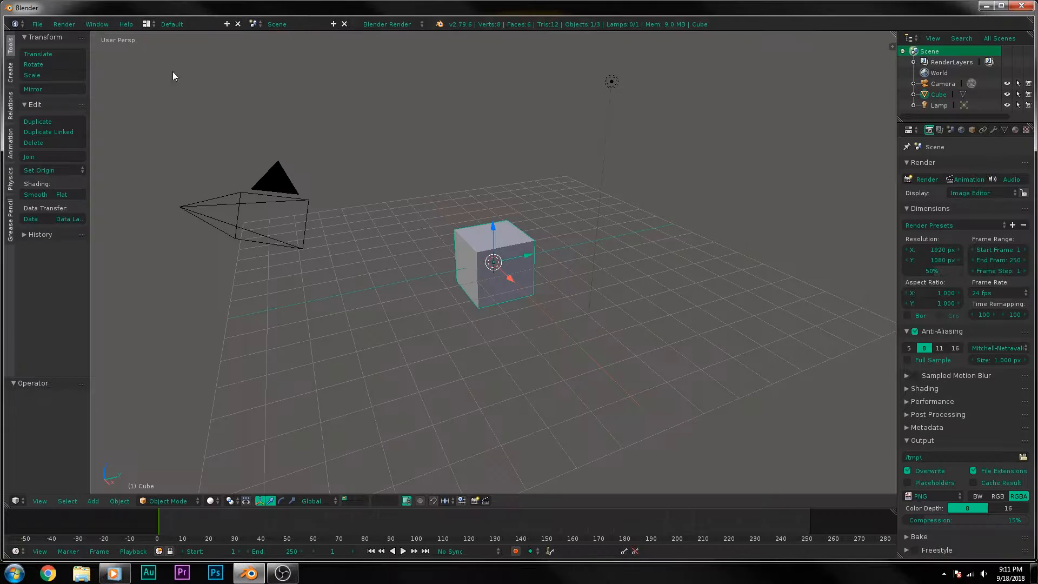
- Delete the default cube from the scene
key(x)
click(513, 272)
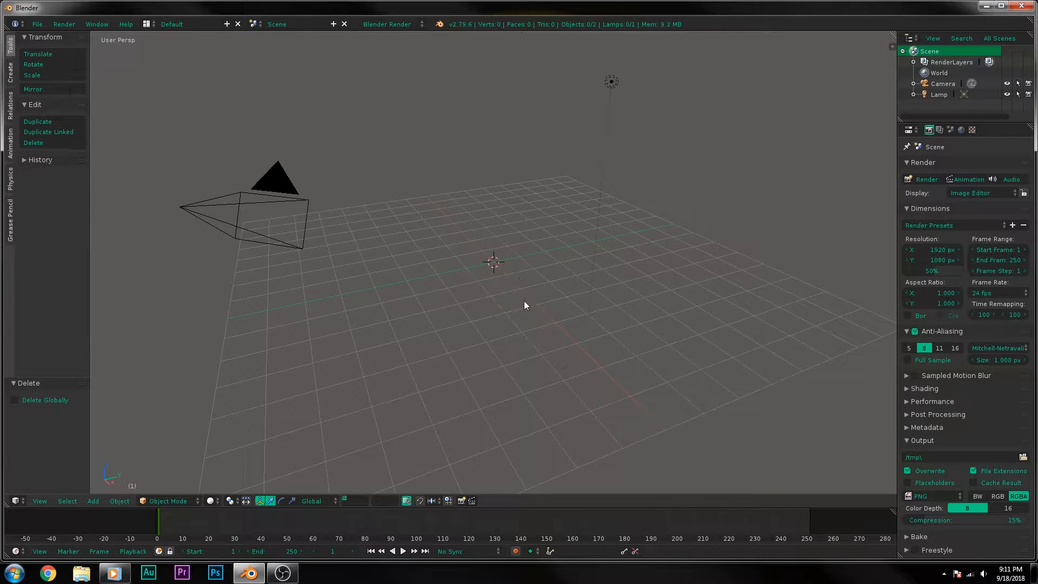
- Switch to the Motion Tracking screen layout and enlarge the clip area by shrinking the areas above it
click(148, 24)
click(180, 92)
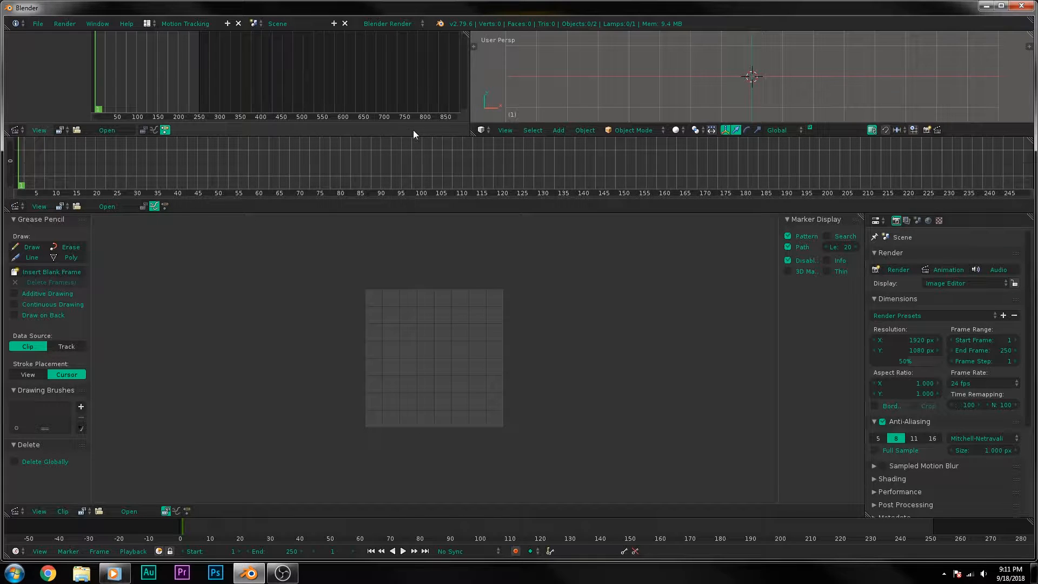
drag(422, 135, 423, 35)
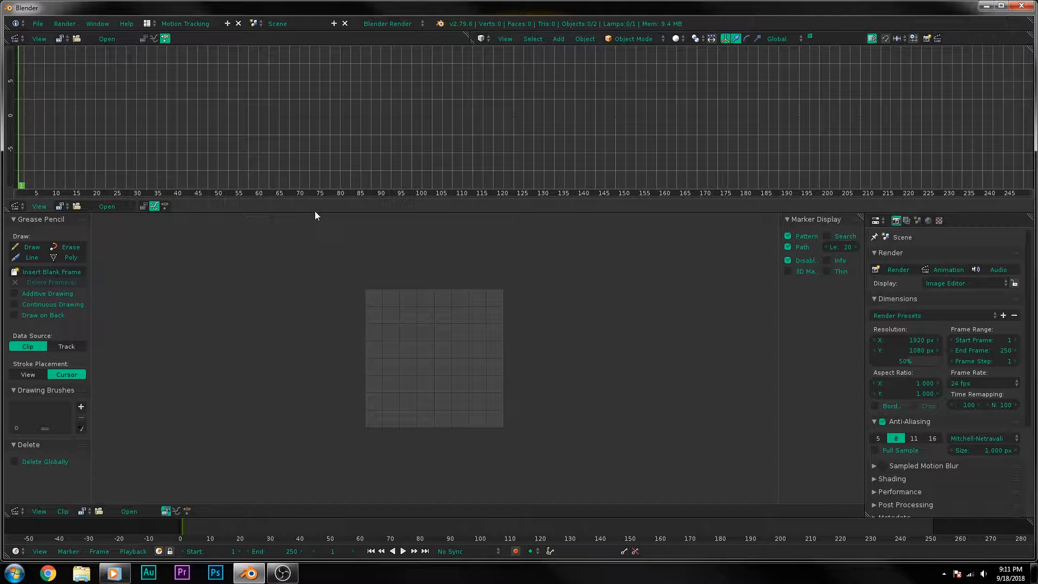
drag(314, 212, 317, 133)
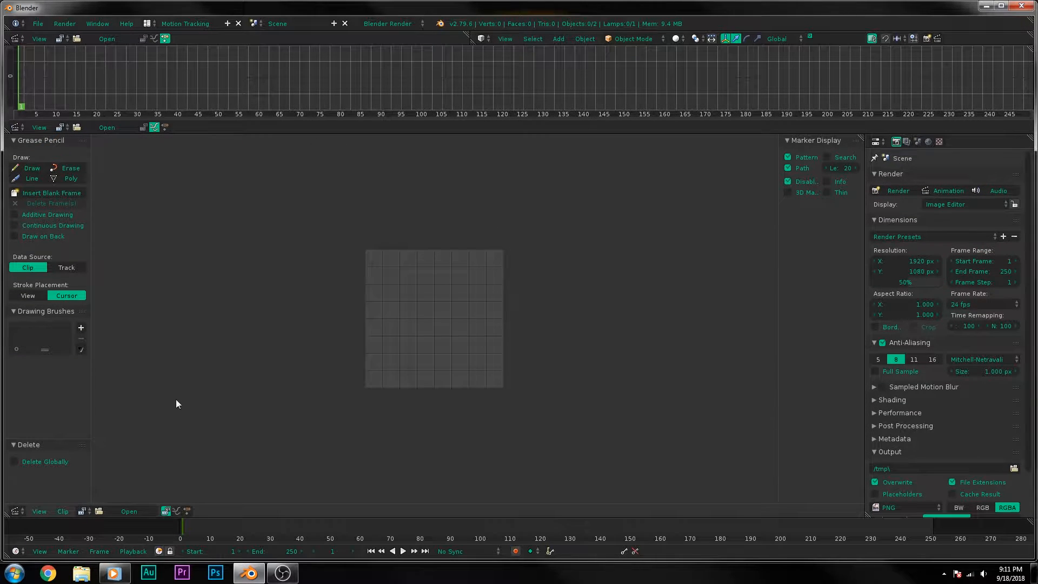
- Open the video clip VID_20180918_130004.mp4 from the recent Files folder in the clip editor
click(128, 511)
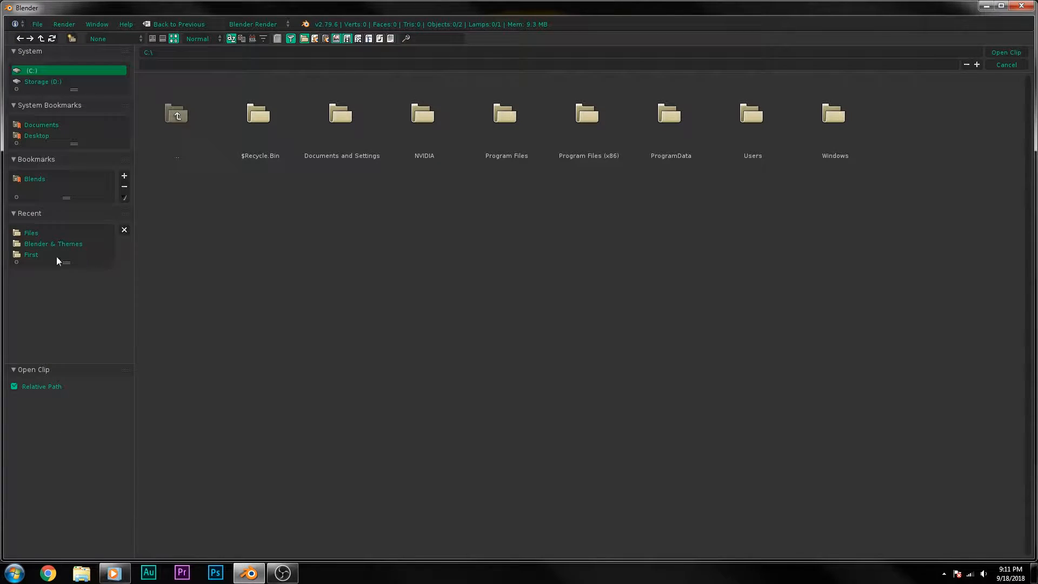
click(31, 254)
click(248, 114)
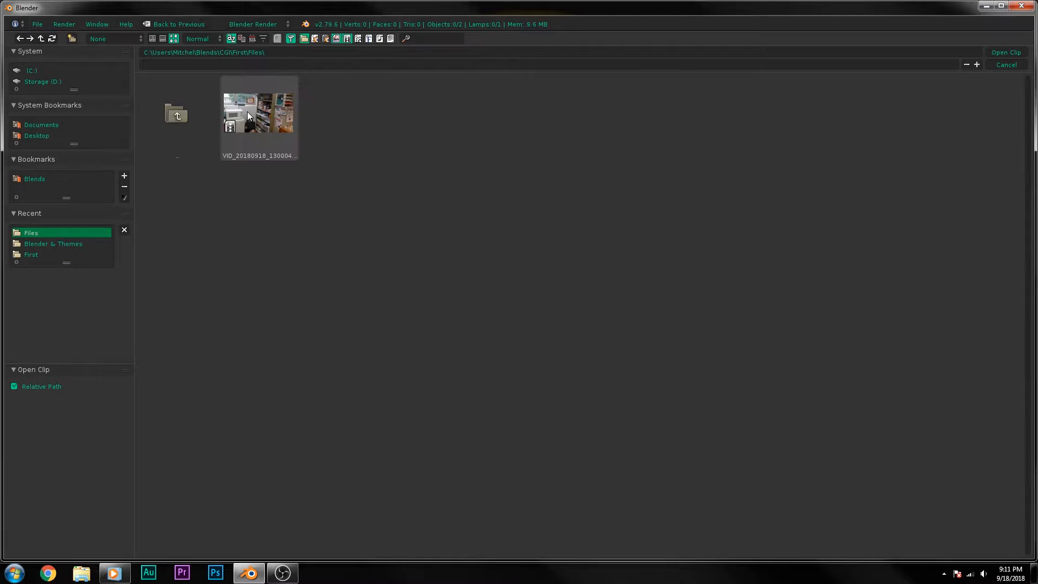
click(248, 115)
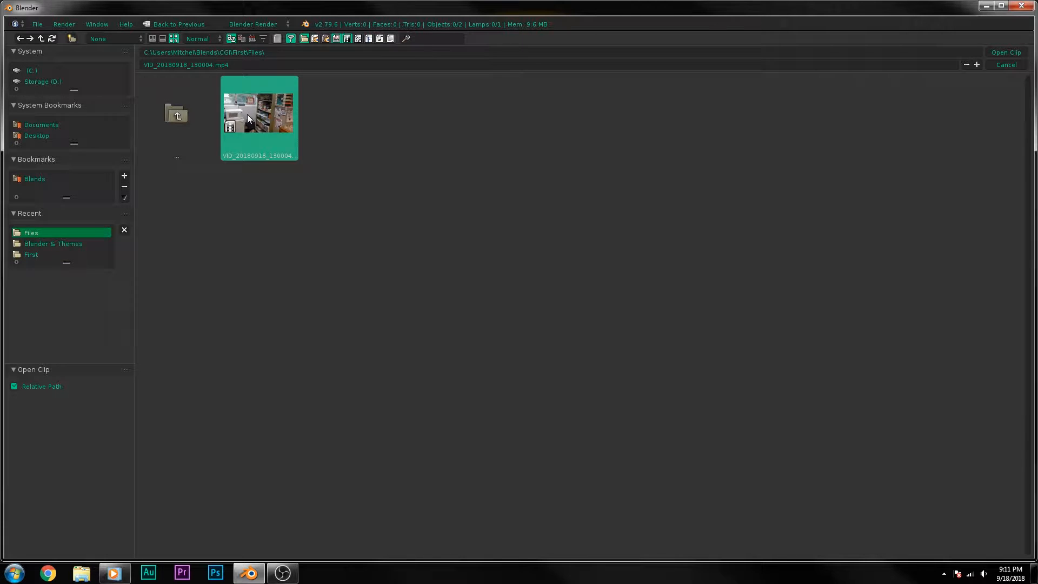
click(1005, 53)
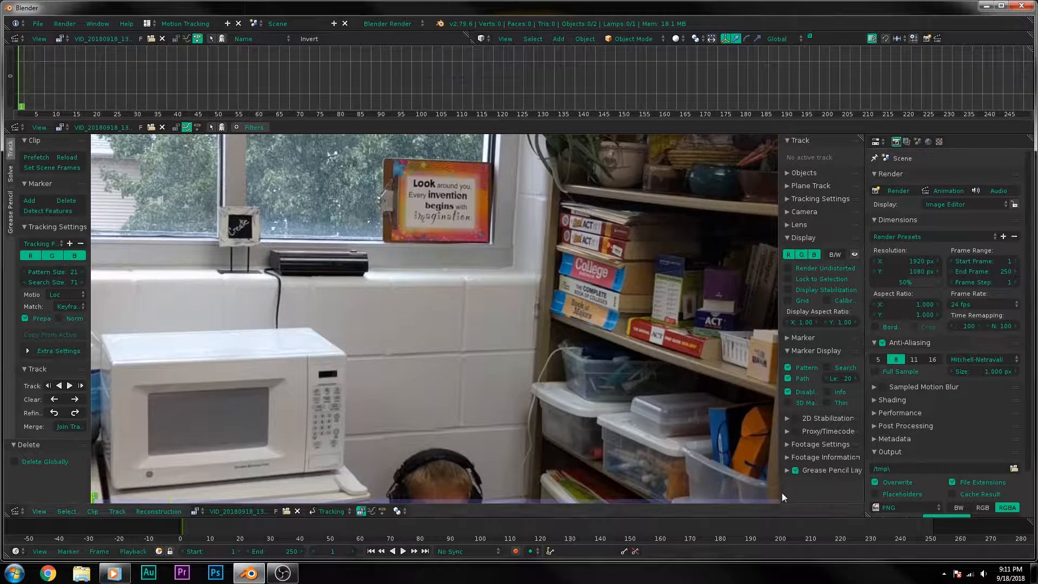
- Expand the footage information, set the scene's end frame to the clip length of 396, and prefetch the clip
click(788, 457)
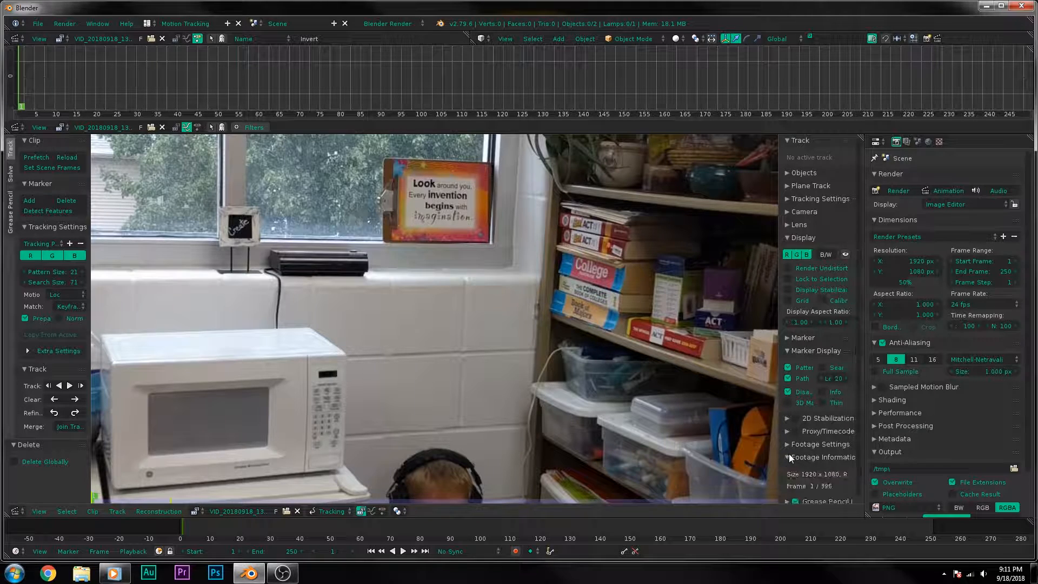
scroll(808, 465, down, 1)
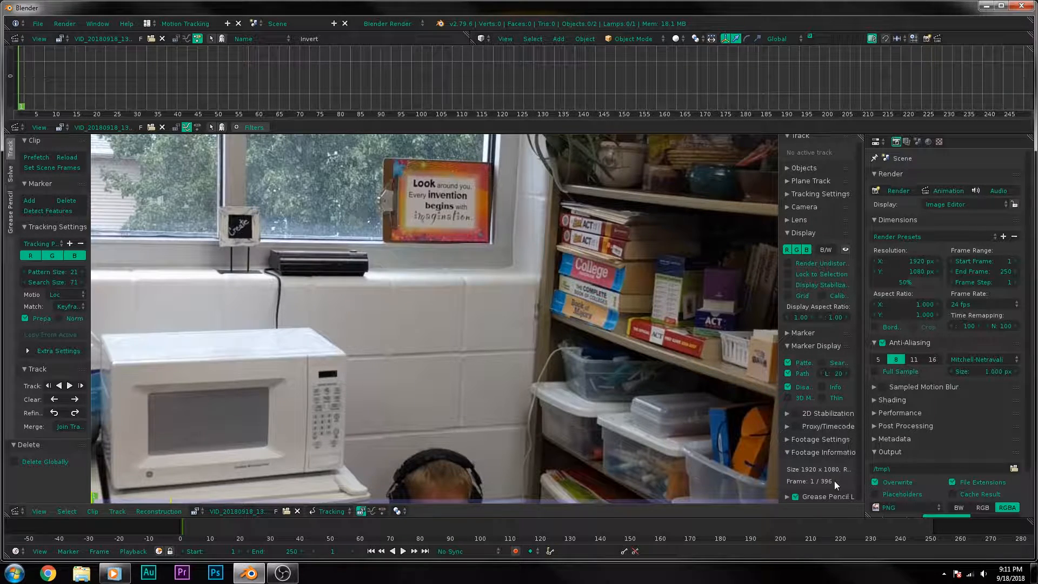
click(291, 551)
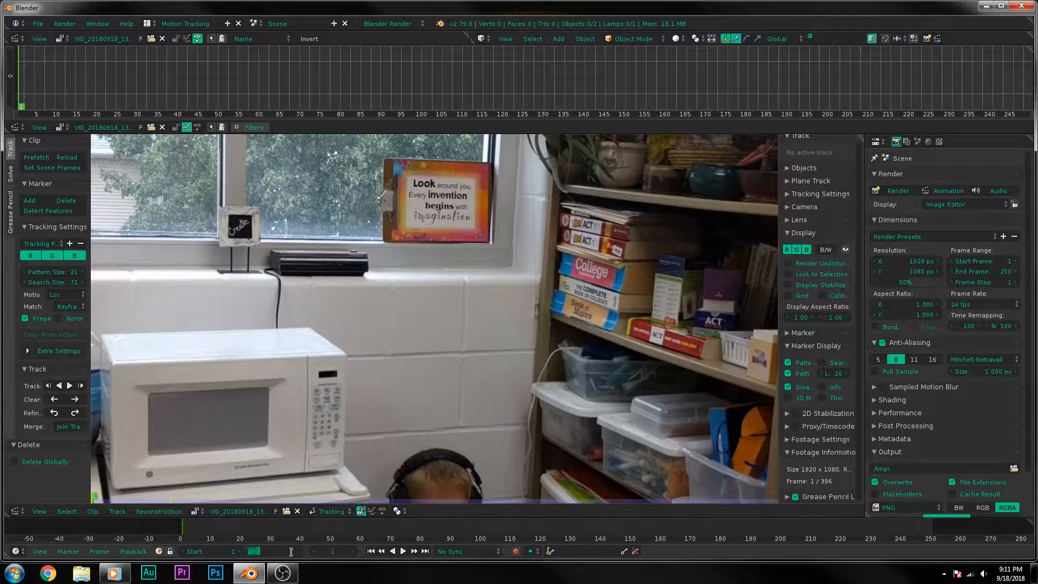
text(396)
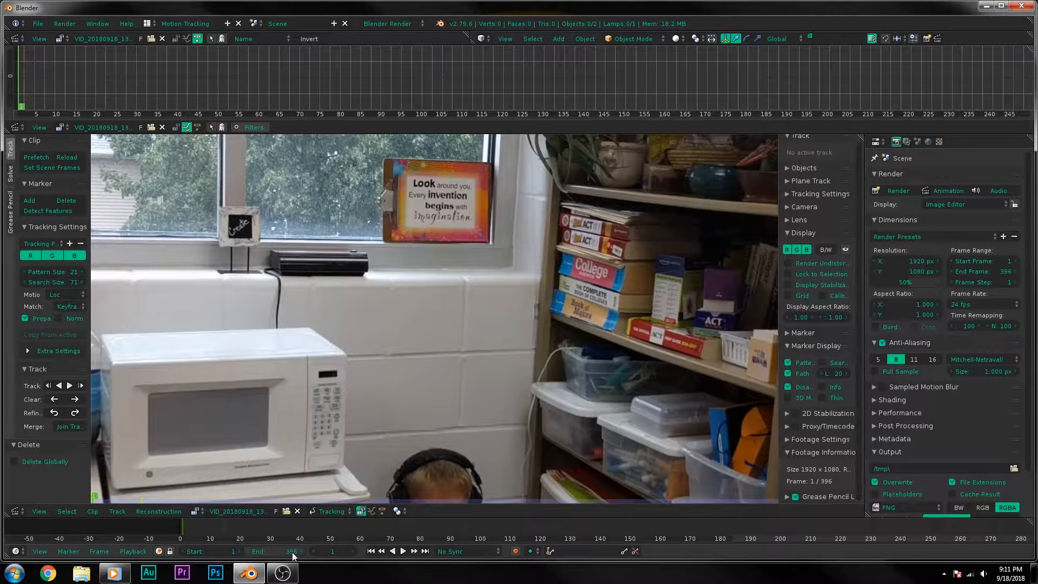
key(Return)
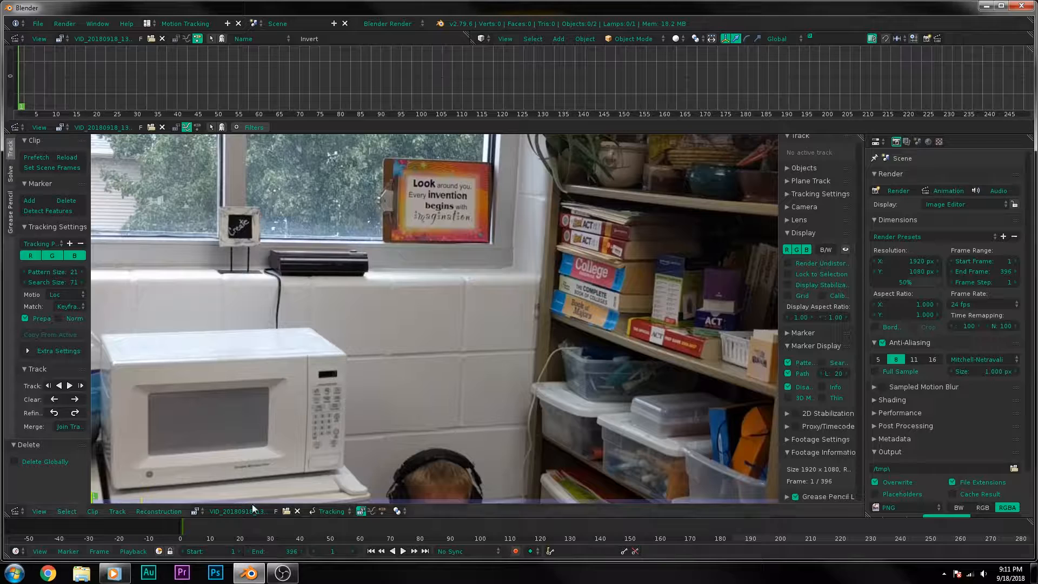
click(40, 160)
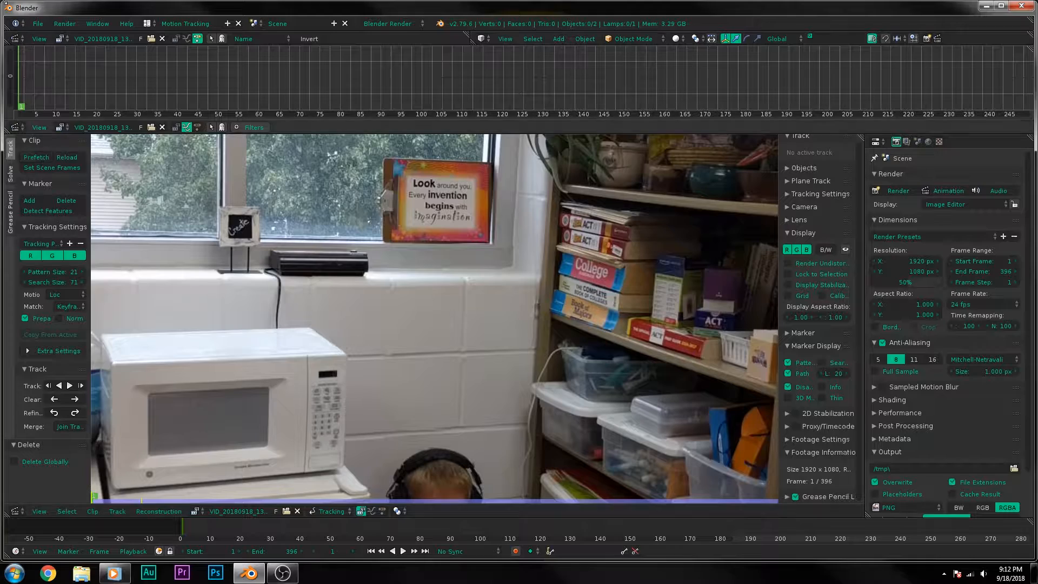
- Set the Sequencer/Clip Editor memory cache limit to 4096 in the user preferences and save the user settings
click(35, 26)
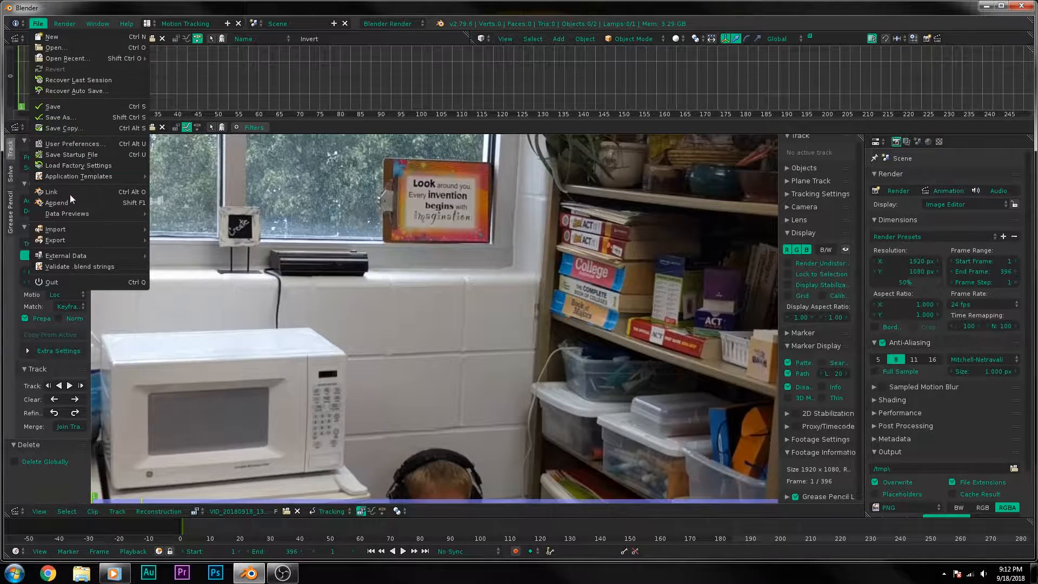
mouse_move(74, 215)
click(82, 143)
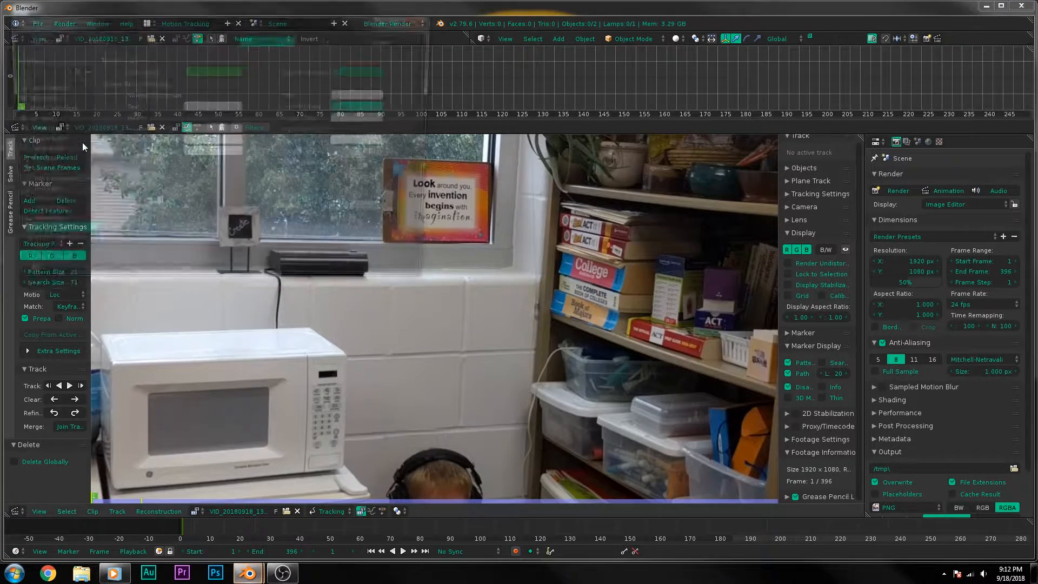
click(393, 39)
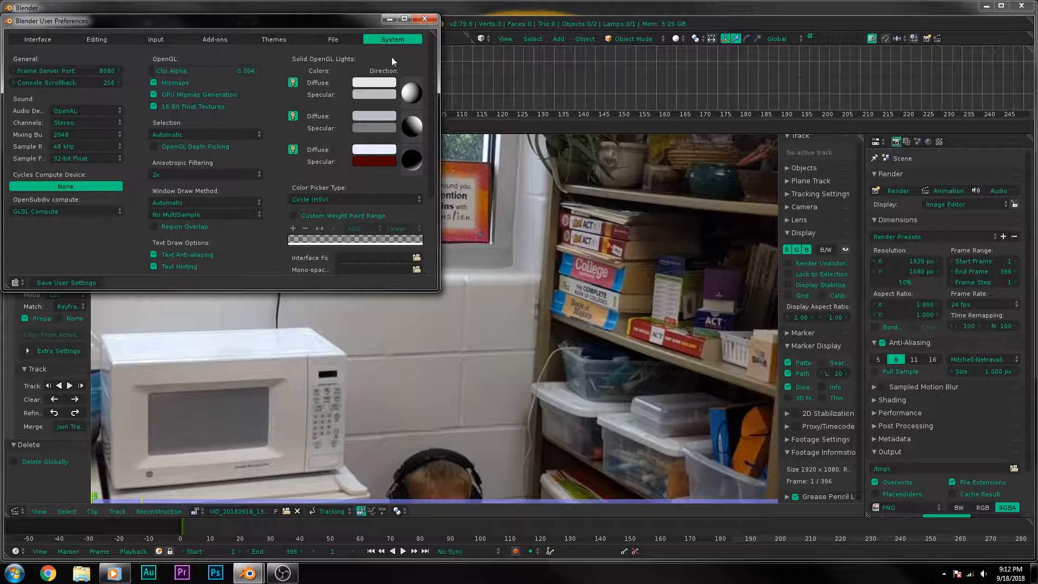
scroll(343, 205, down, 1)
scroll(344, 205, down, 4)
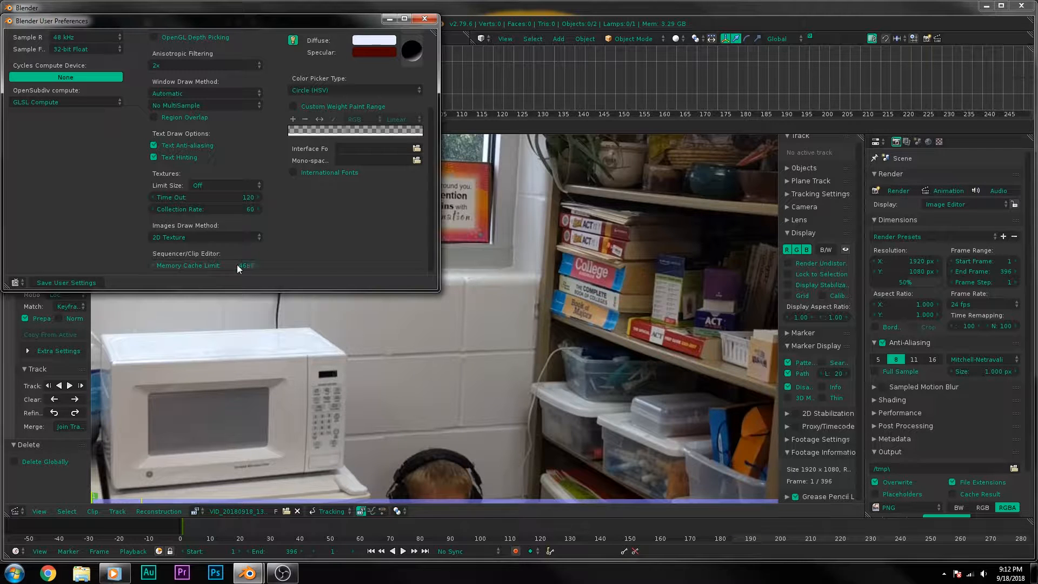
drag(237, 265, 264, 266)
click(66, 283)
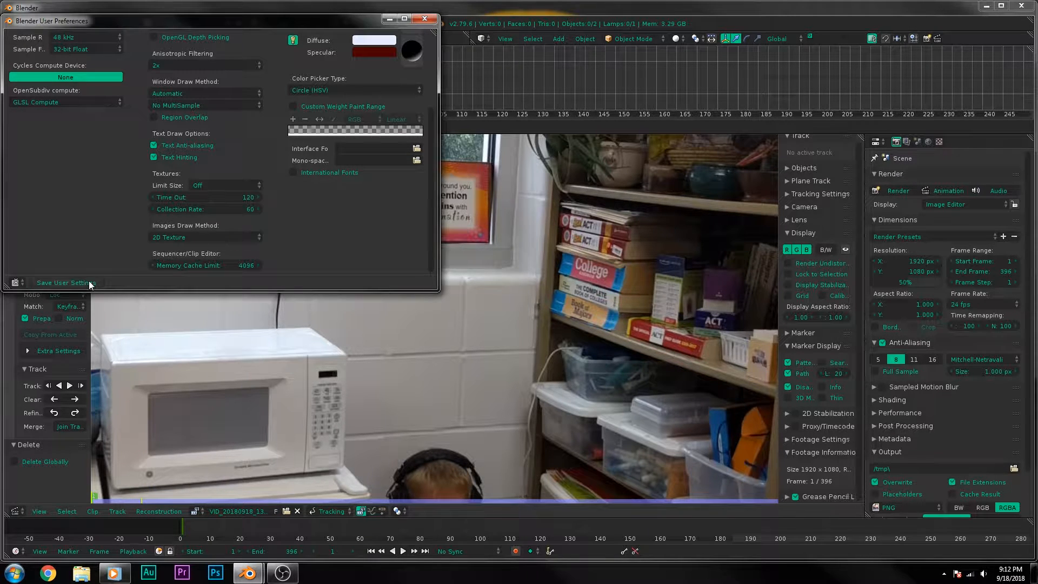
click(424, 19)
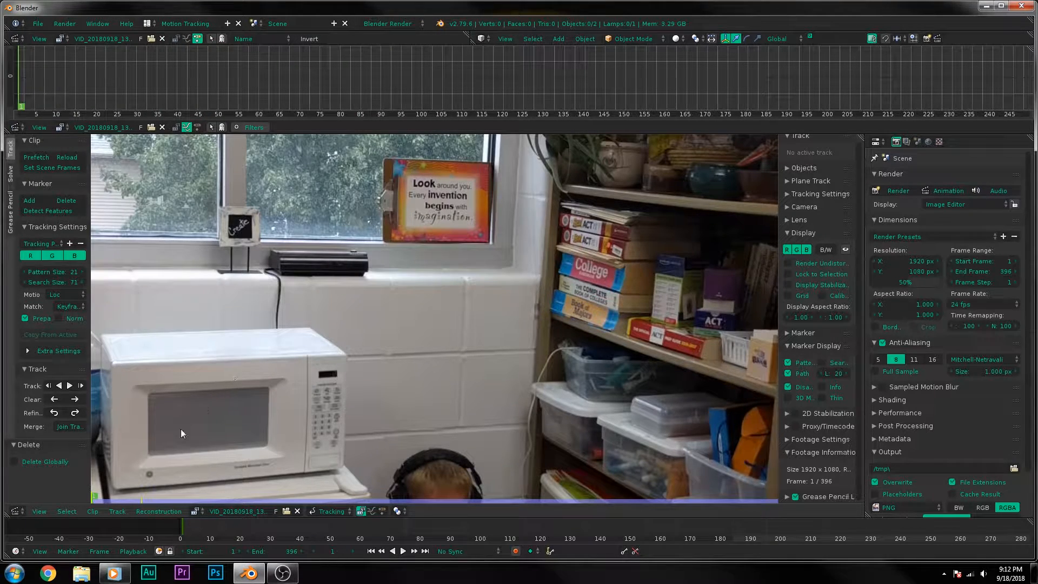
- Detect features on the clip's first frame and track all the markers forward through the footage
key(Home)
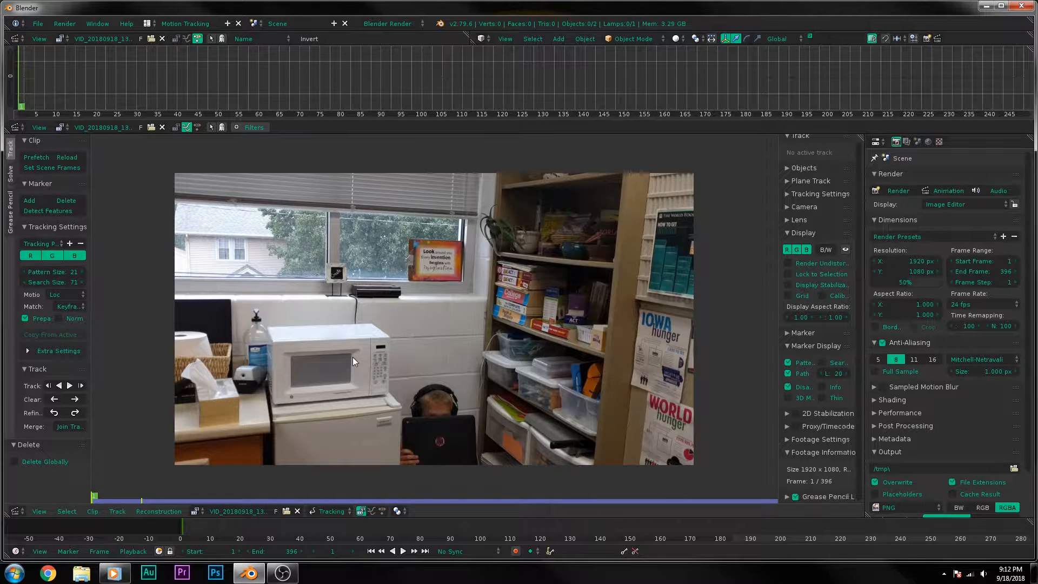
click(51, 213)
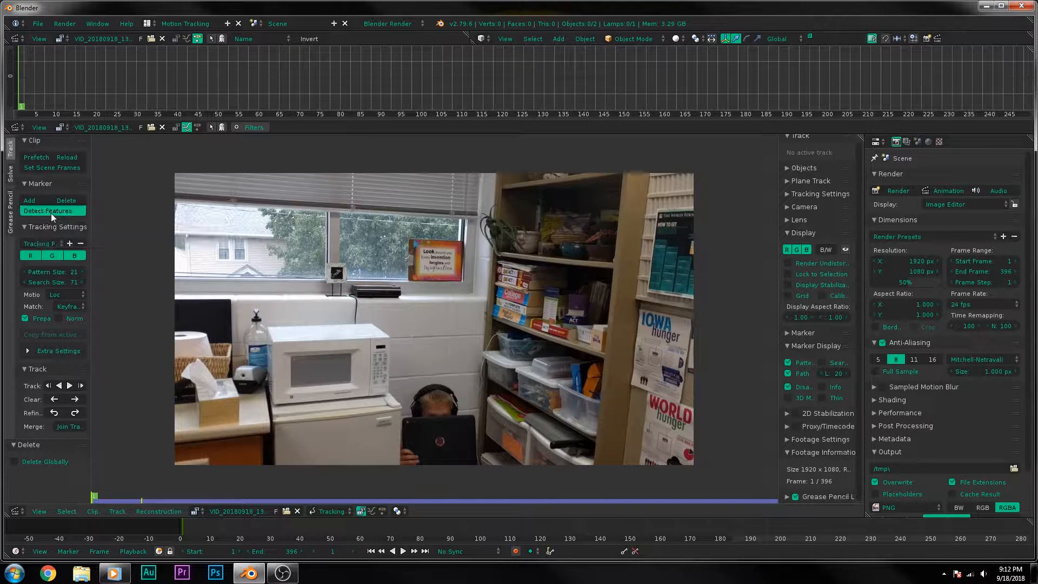
click(70, 386)
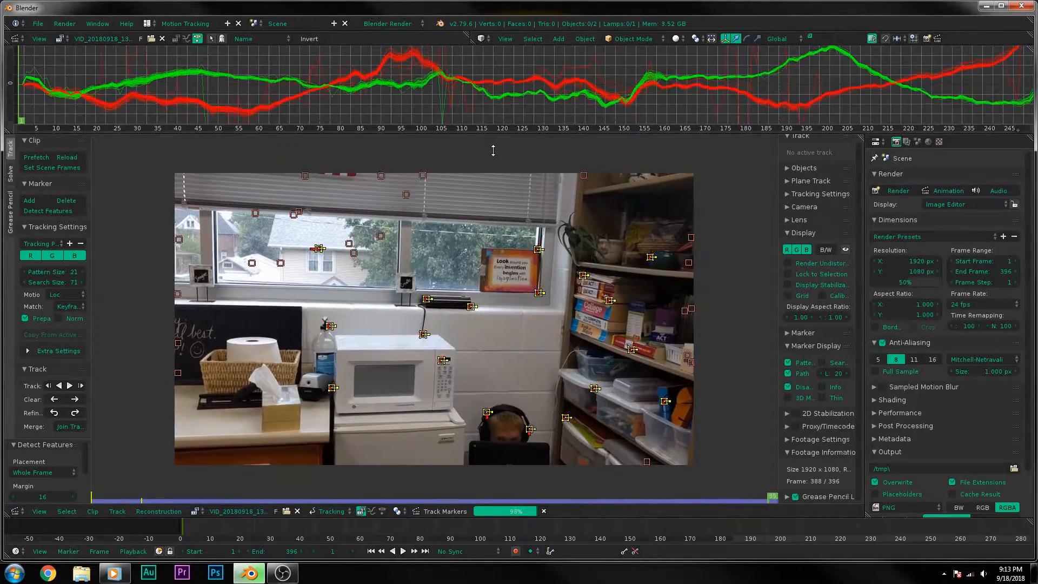
- Enlarge the tracking graph and delete the outlier track whose red curve spikes at about frames 20 to 30
drag(489, 133, 489, 292)
key(Home)
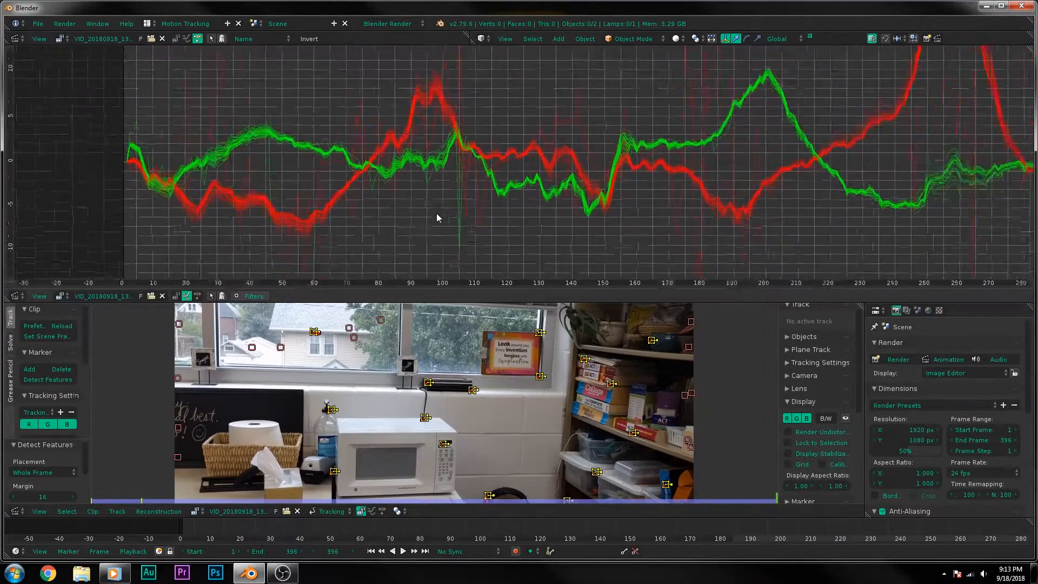
middle_drag(724, 157, 686, 232)
right_click(179, 79)
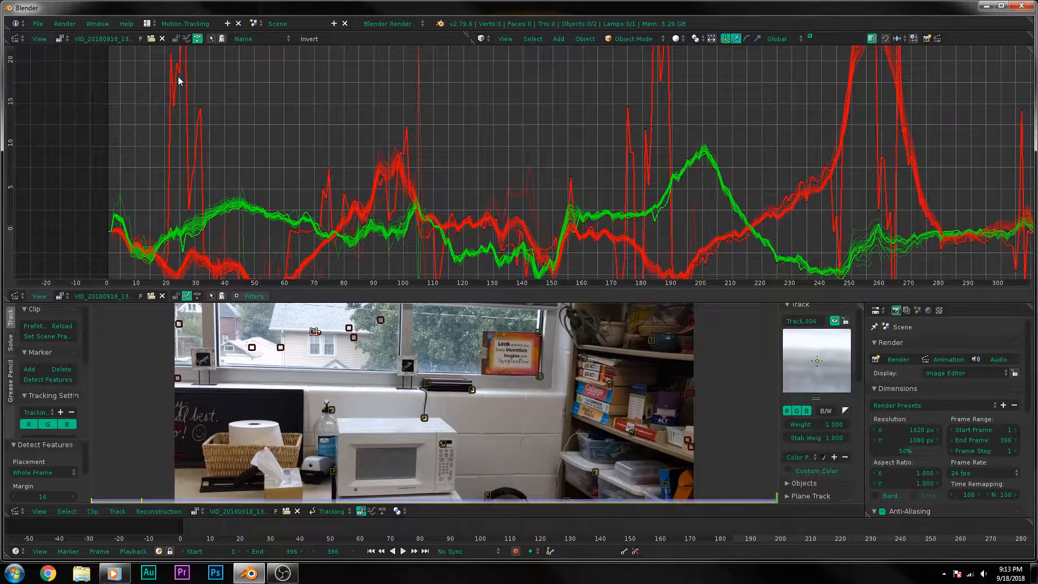
key(x)
click(179, 78)
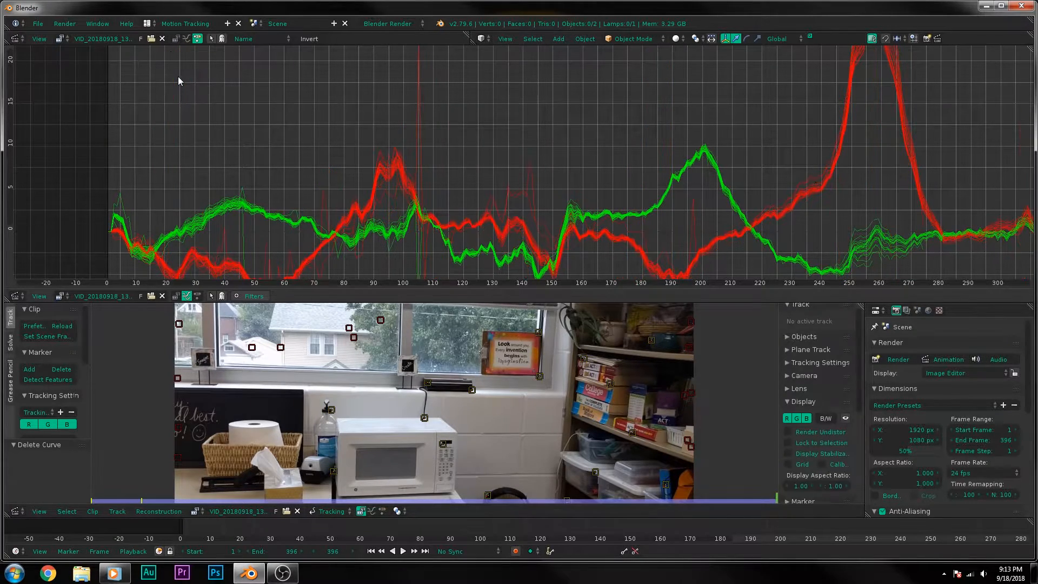
- Delete the outlier track curves that spike near frame 105 and near frame 75
right_click(416, 122)
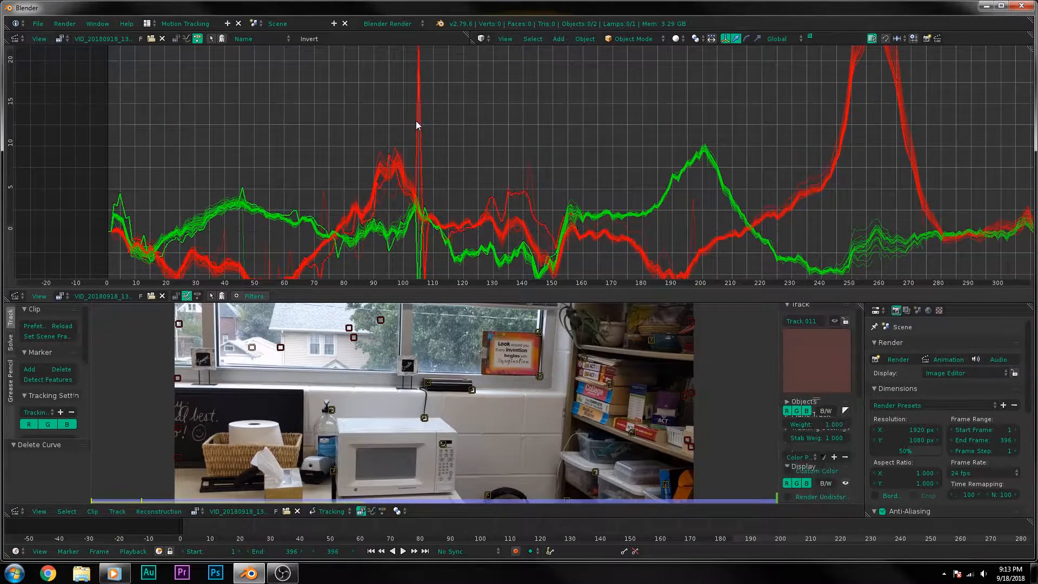
key(x)
click(387, 115)
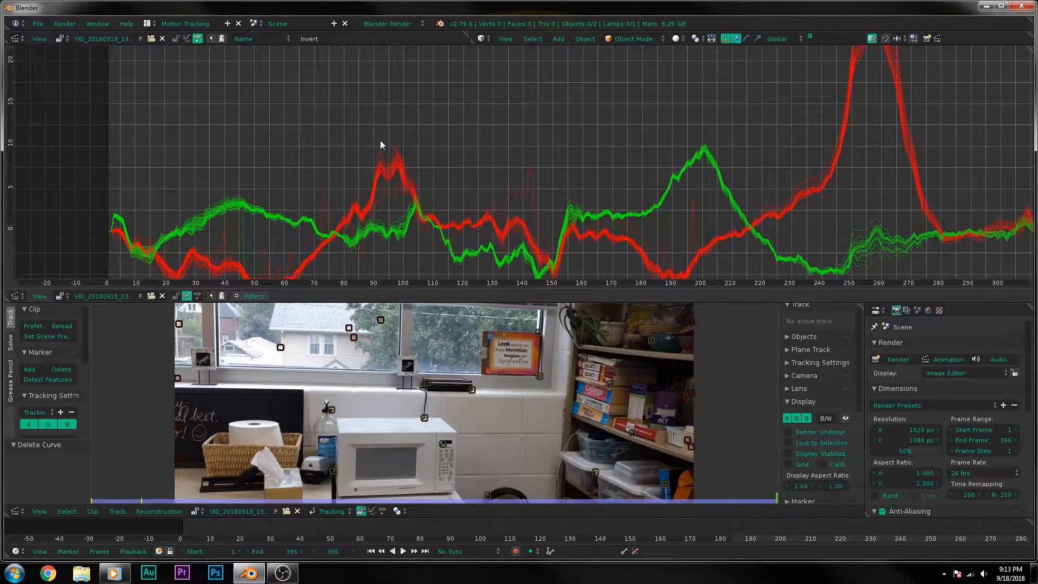
right_click(327, 205)
key(x)
click(325, 206)
- Delete the three outlier track curves that stray from the main bundle between about frames 45 and 55
middle_drag(836, 179, 589, 118)
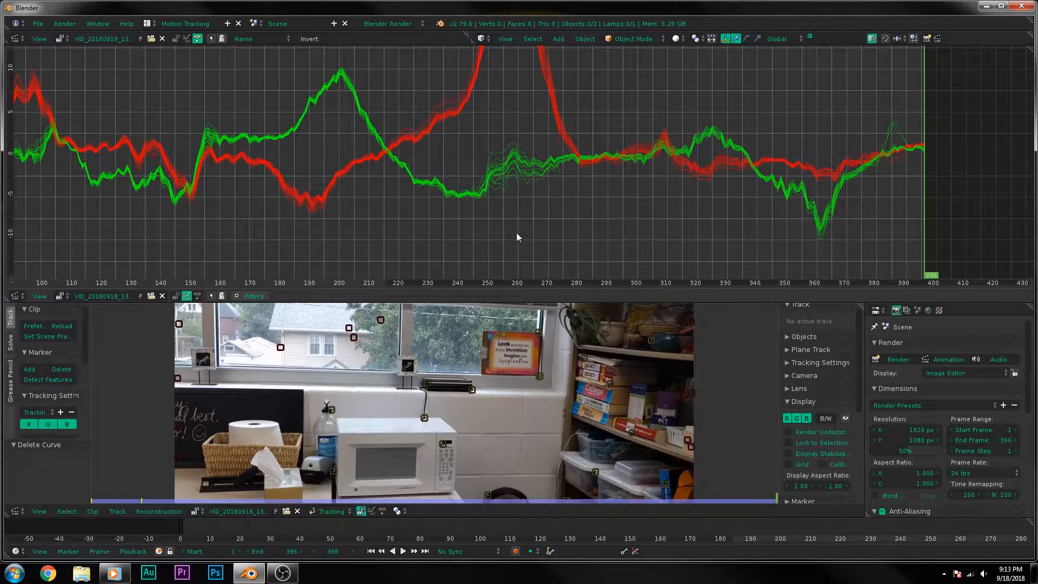
middle_drag(271, 194, 696, 175)
scroll(266, 218, up, 2)
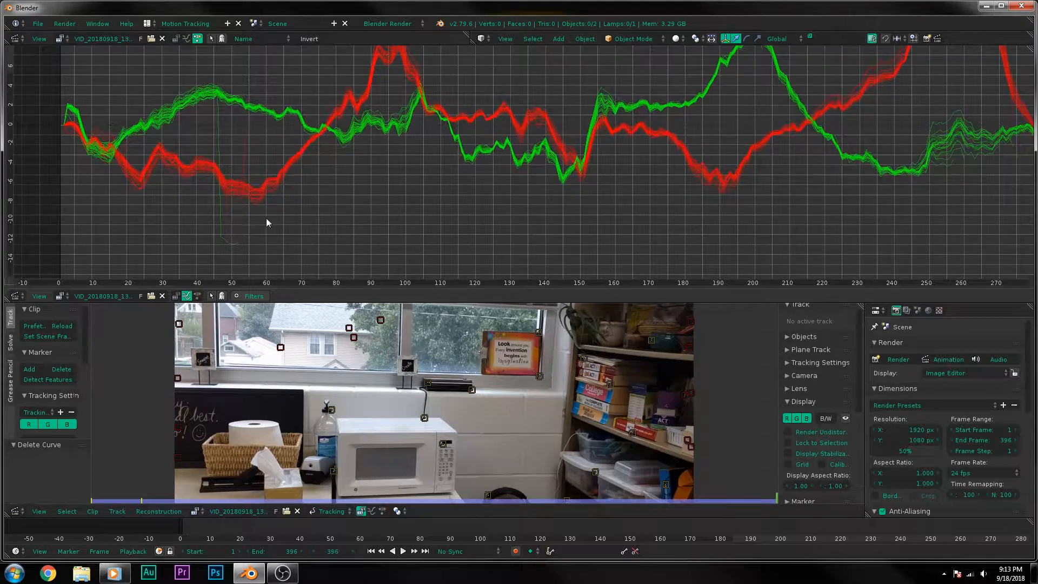
right_click(219, 121)
key(x)
click(219, 122)
right_click(245, 144)
key(x)
click(245, 145)
right_click(226, 204)
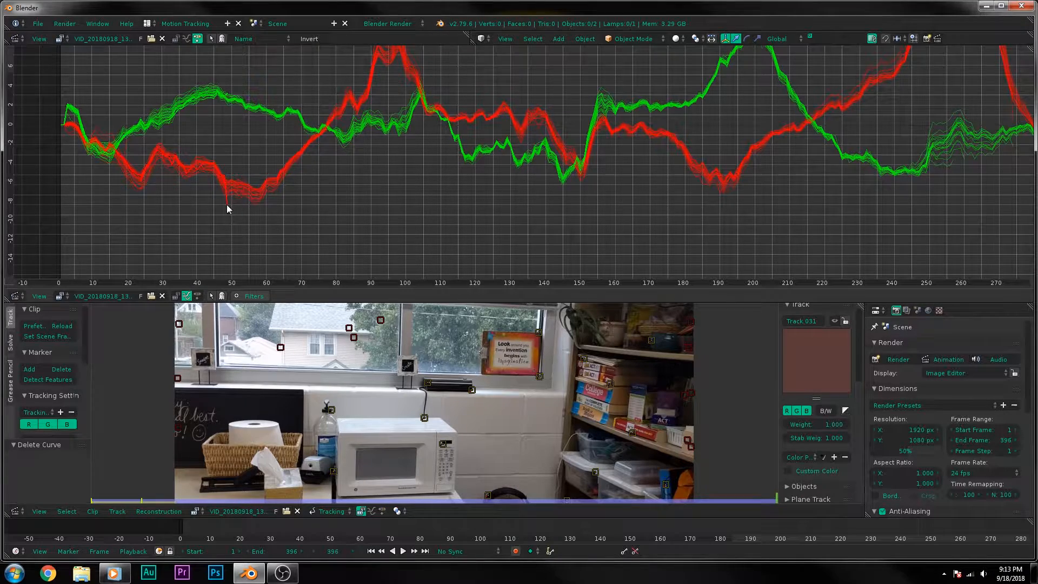
key(x)
click(226, 205)
middle_drag(804, 232, 531, 227)
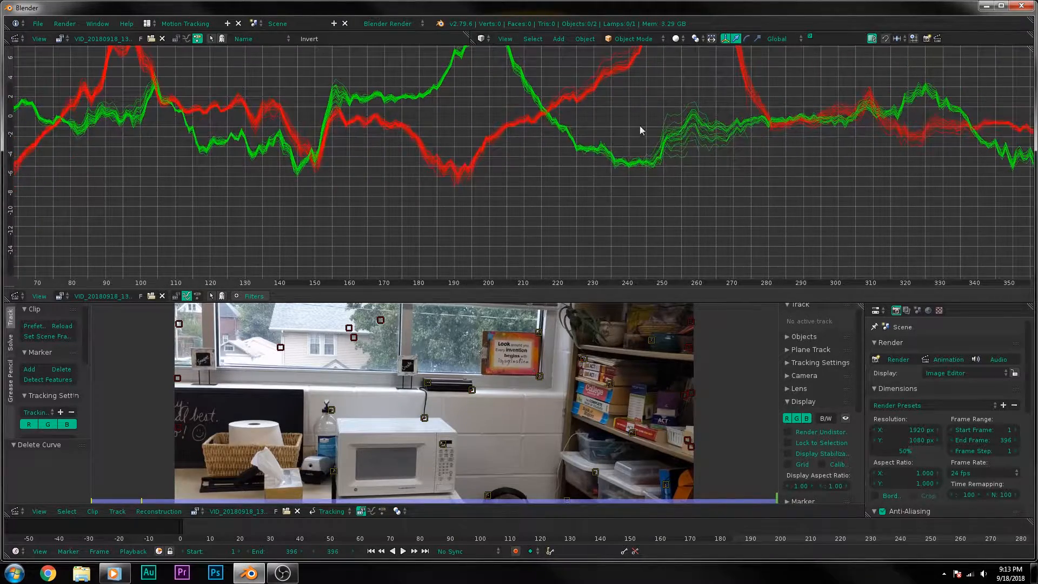
- Delete the outlier track curves that fall below the main green bundle between about frames 250 and 260
click(683, 158)
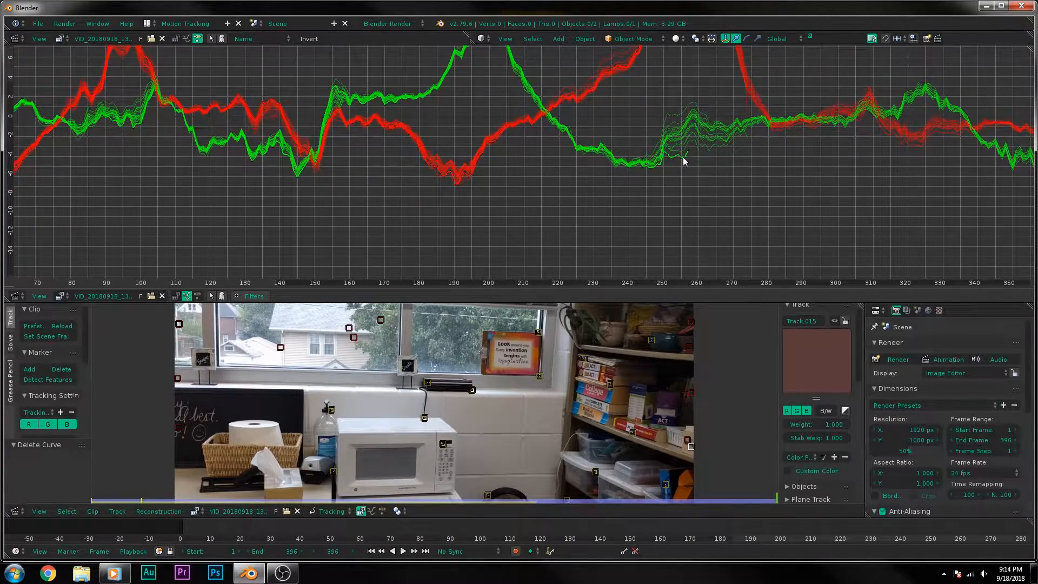
click(683, 157)
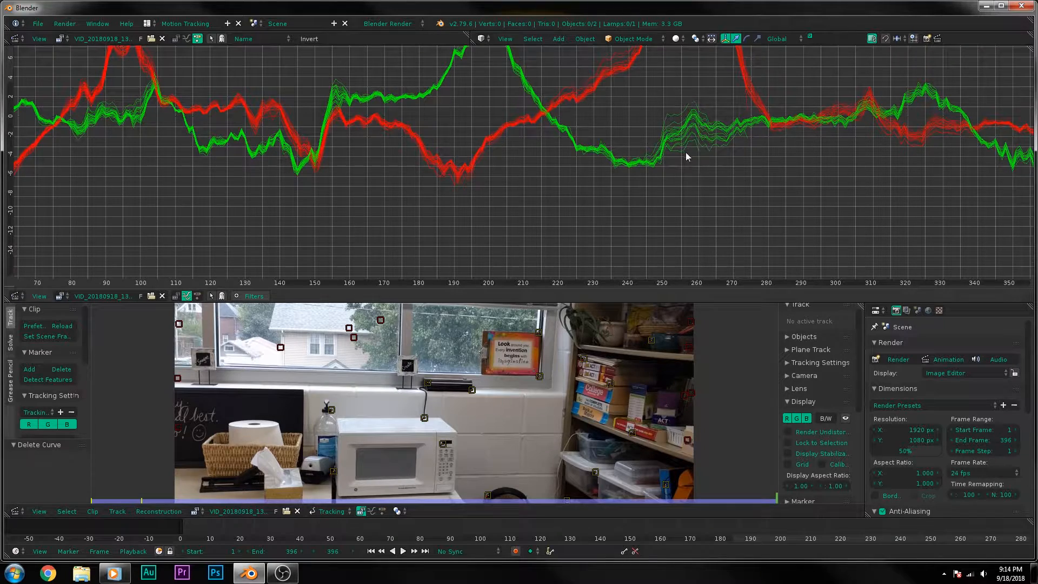
click(686, 156)
key(x)
click(684, 153)
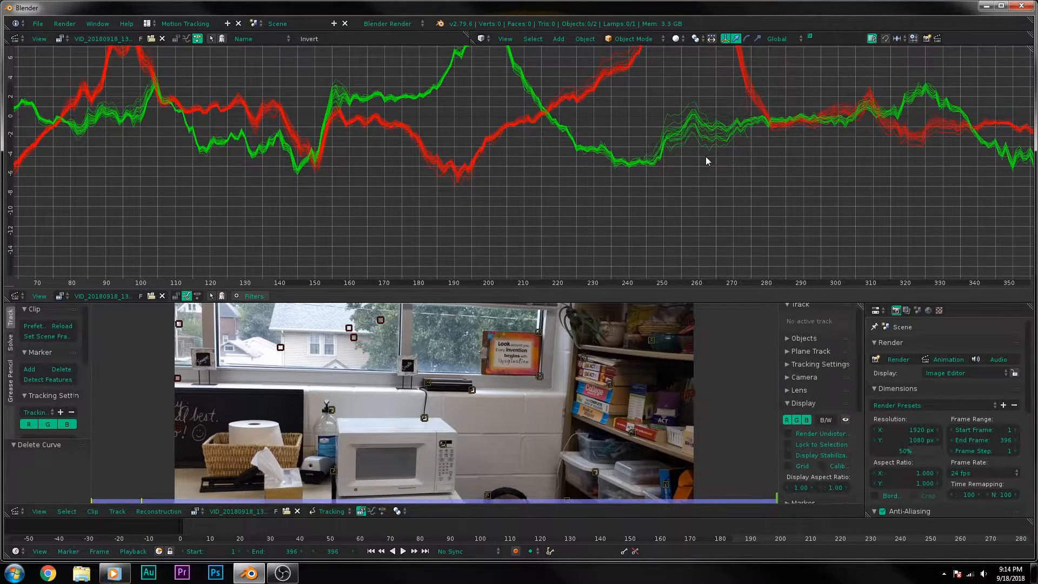
- Go to frame 274 and select the green track curve that drops away from the bundle and ends there
middle_drag(819, 183, 721, 195)
ctrl+middle_drag(665, 150, 395, 190)
scroll(458, 130, up, 3)
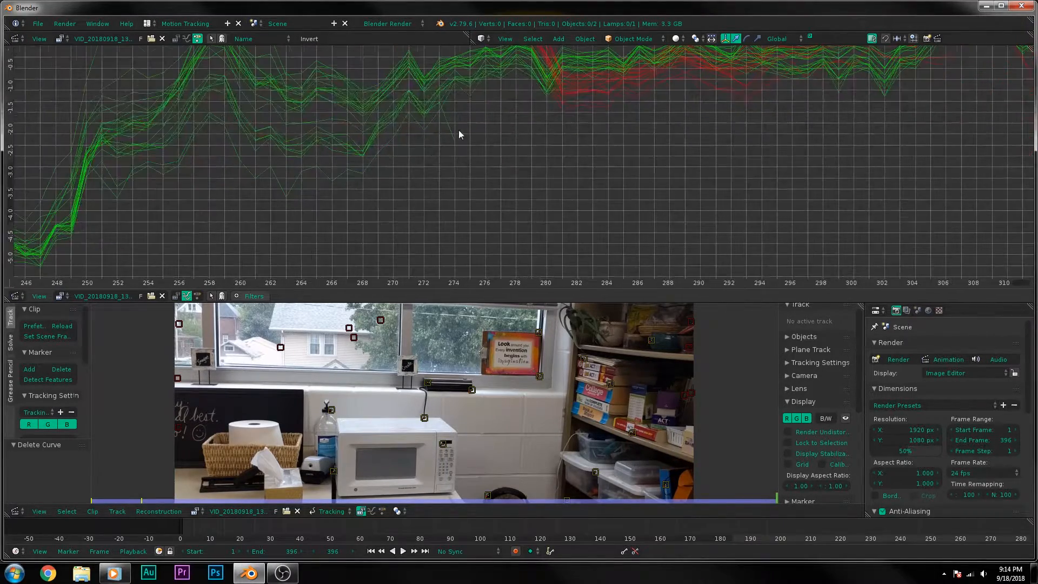
click(448, 129)
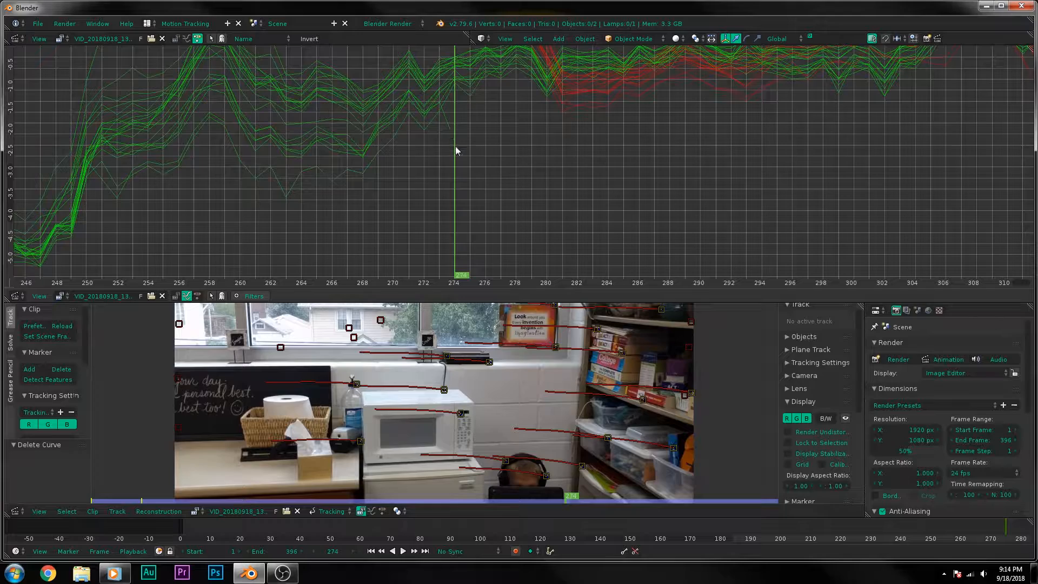
scroll(800, 378, up, 1)
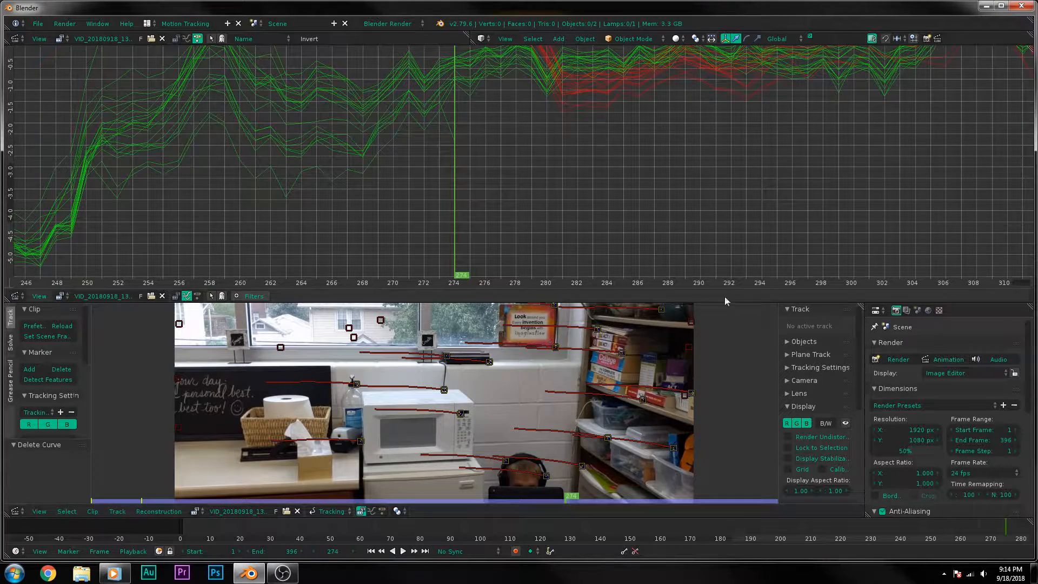
right_click(448, 126)
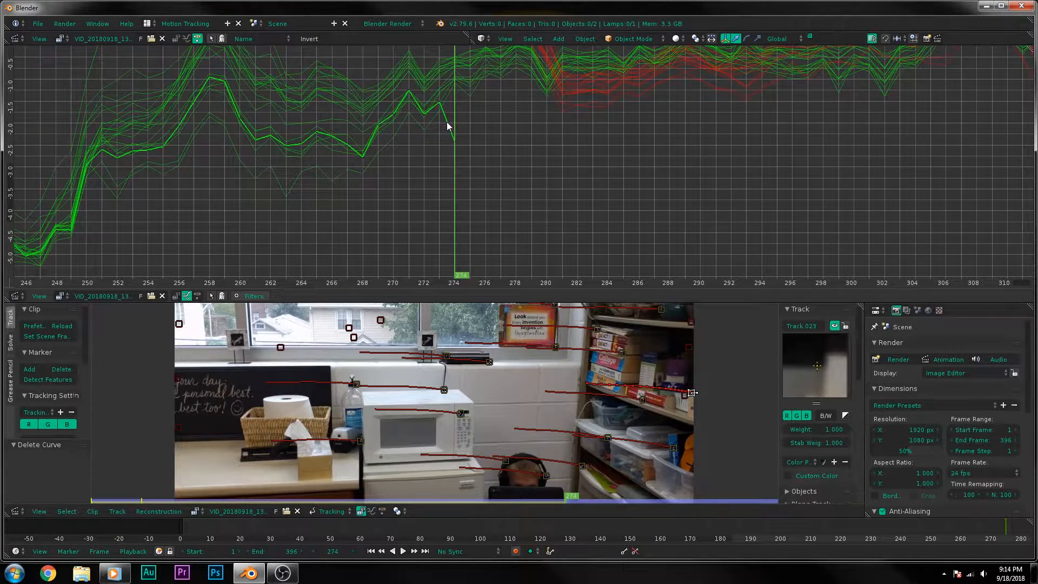
- Examine the selected track's marker on the shelf box up close, stepping through the footage between frames 270 and 276
drag(454, 187, 400, 188)
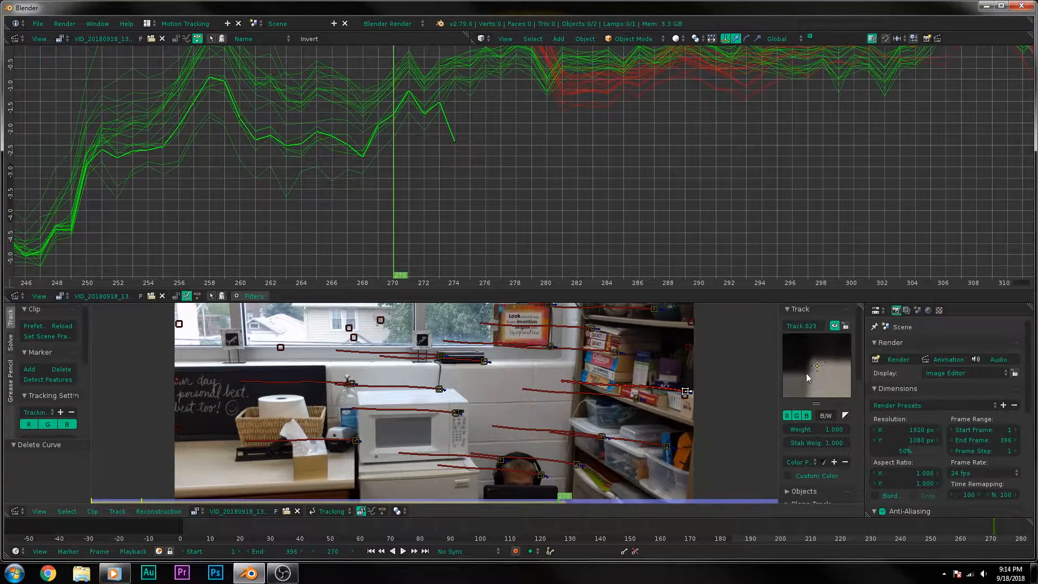
middle_drag(523, 449, 499, 457)
scroll(585, 417, up, 5)
middle_drag(657, 399, 117, 355)
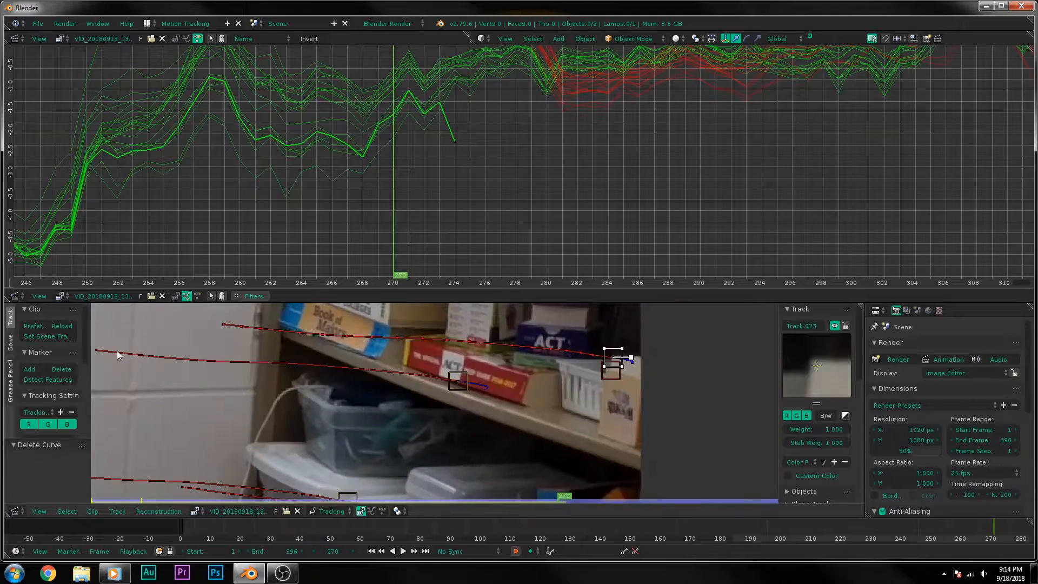
middle_drag(618, 373, 562, 425)
scroll(562, 425, up, 3)
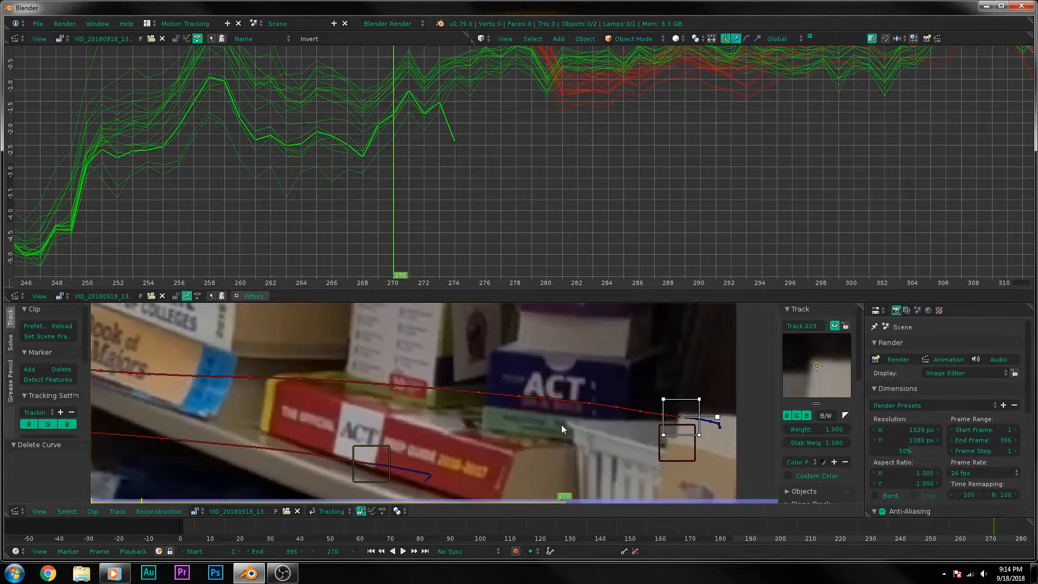
scroll(561, 424, up, 1)
middle_drag(659, 422, 566, 426)
scroll(566, 426, up, 1)
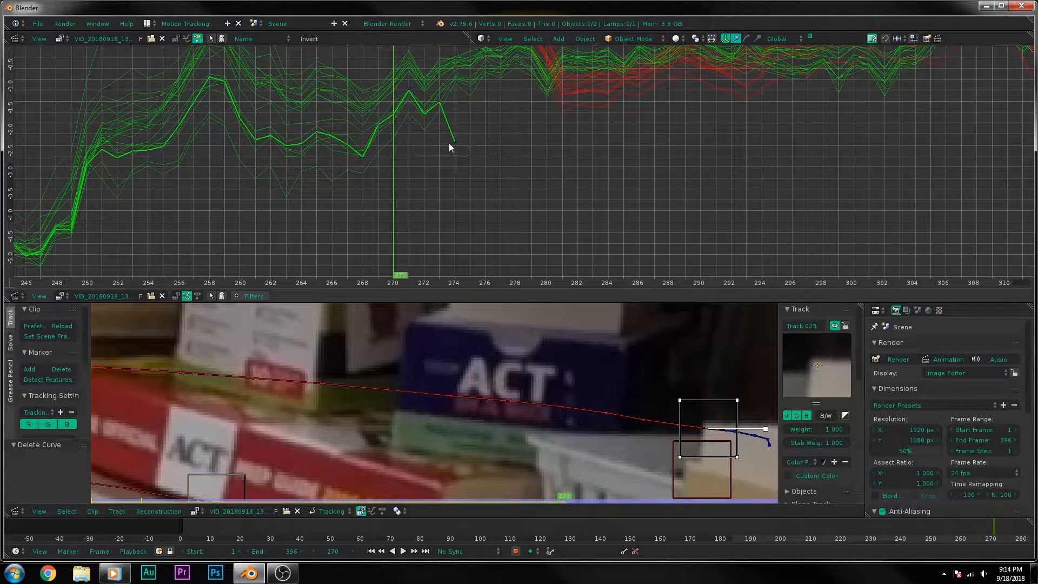
drag(395, 189, 439, 194)
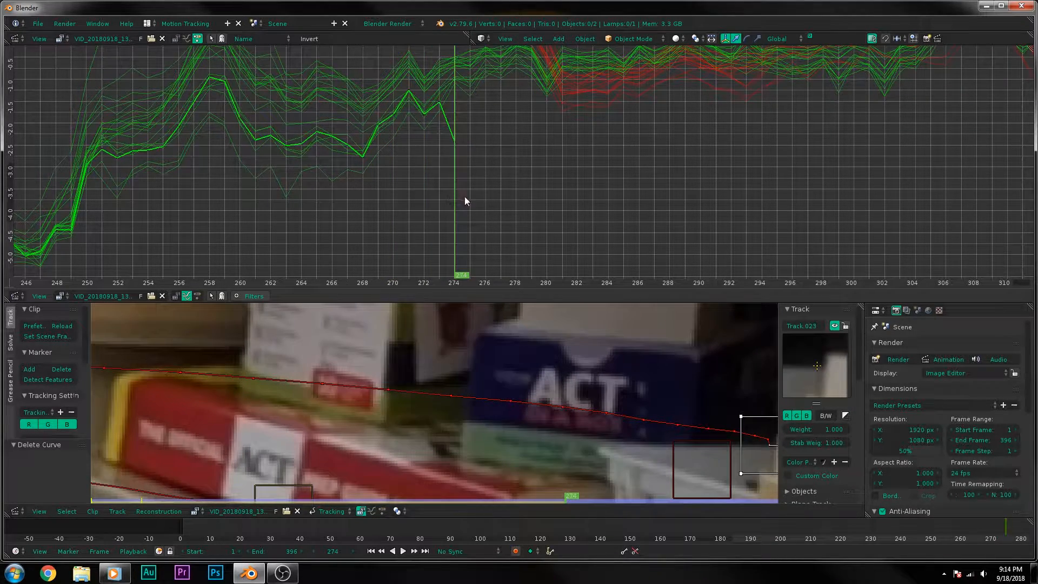
key(Right)
key(Right)
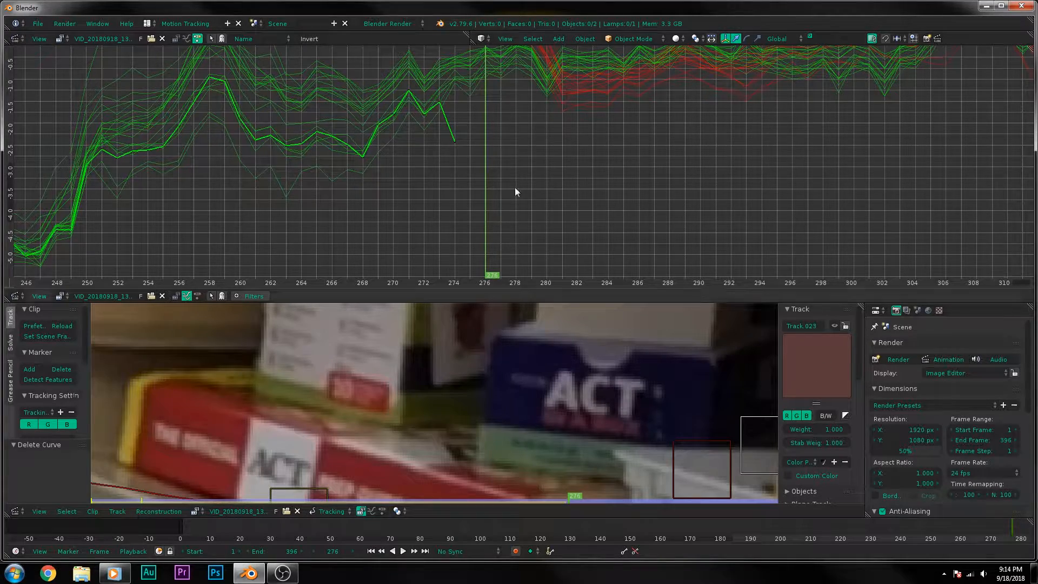
drag(485, 177, 441, 176)
- Review the track curves across the full frame range of the graph for remaining outliers
scroll(690, 164, down, 13)
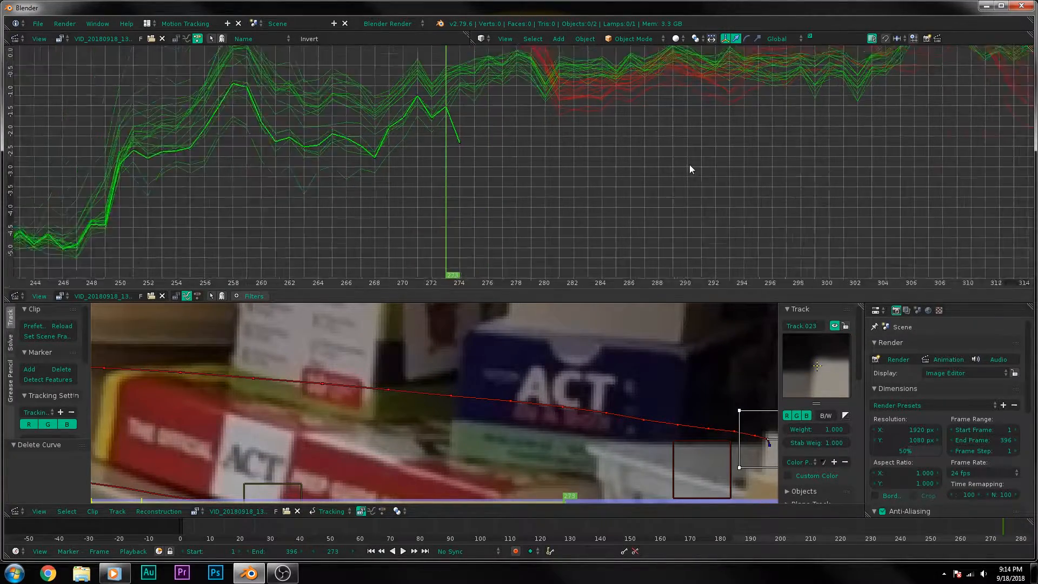
scroll(554, 165, down, 3)
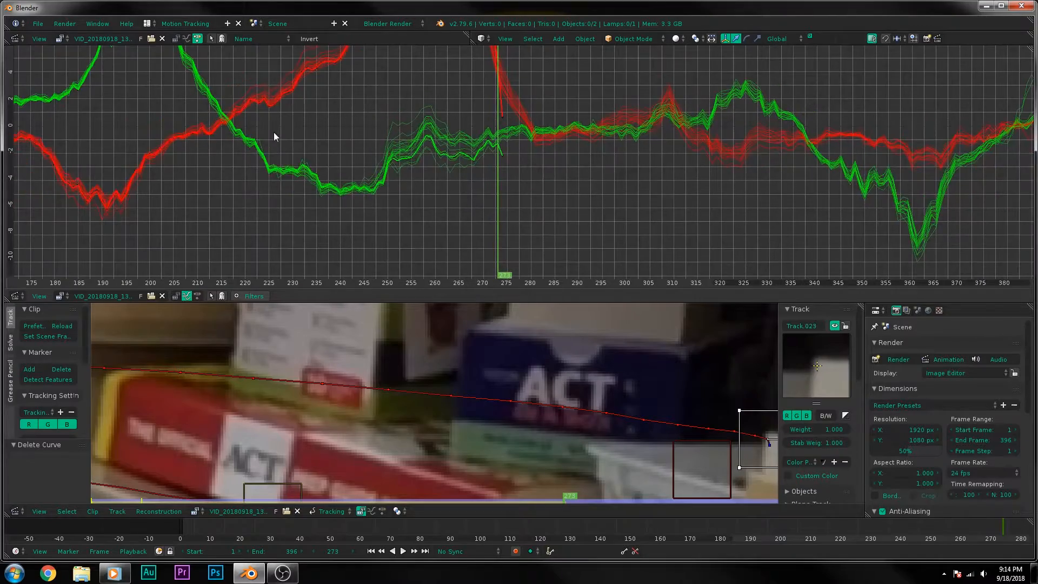
middle_drag(351, 143, 776, 172)
middle_drag(356, 171, 871, 165)
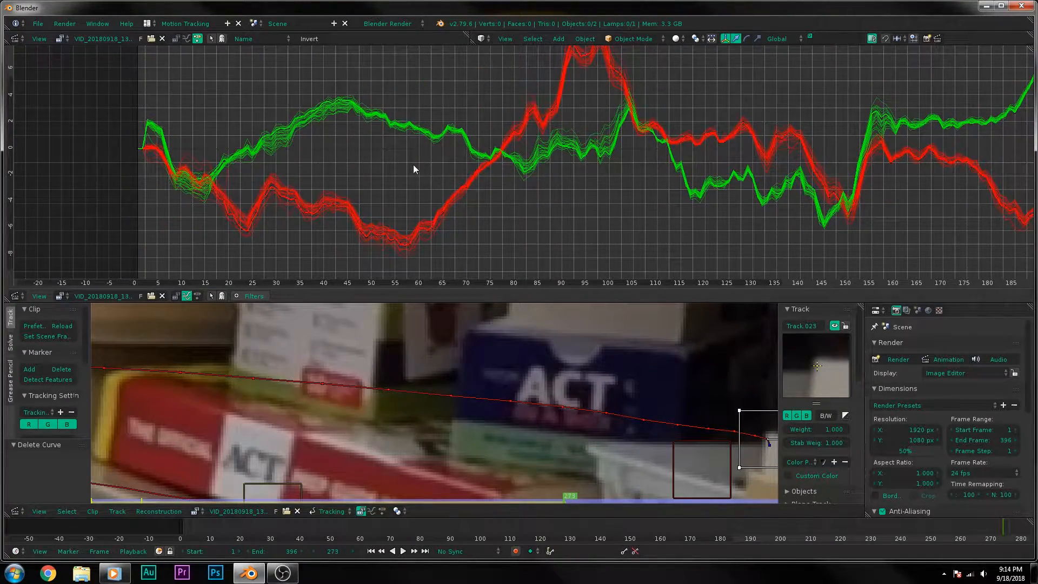
scroll(726, 220, down, 4)
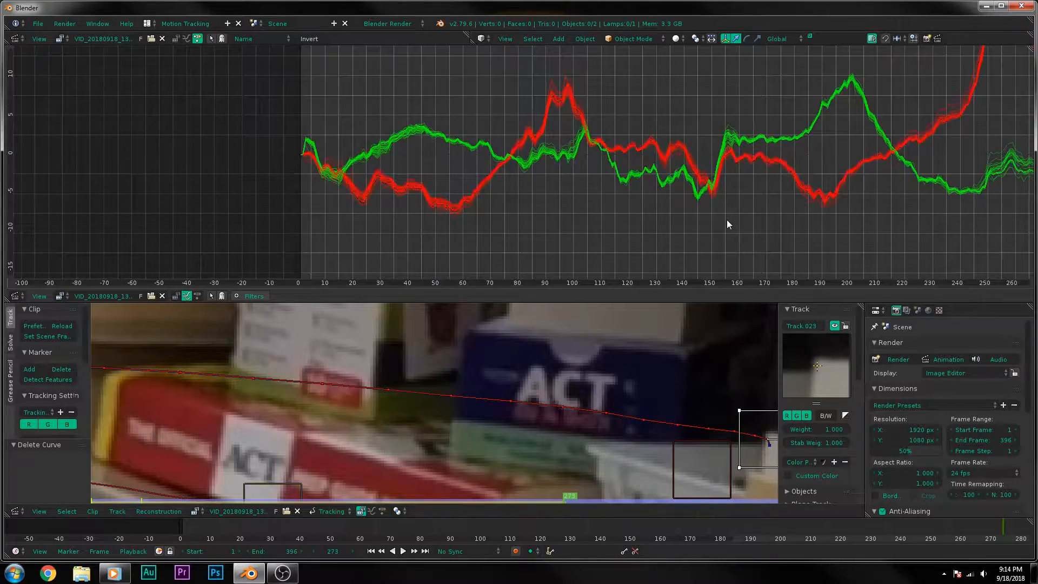
middle_drag(726, 220, 249, 187)
scroll(523, 166, down, 2)
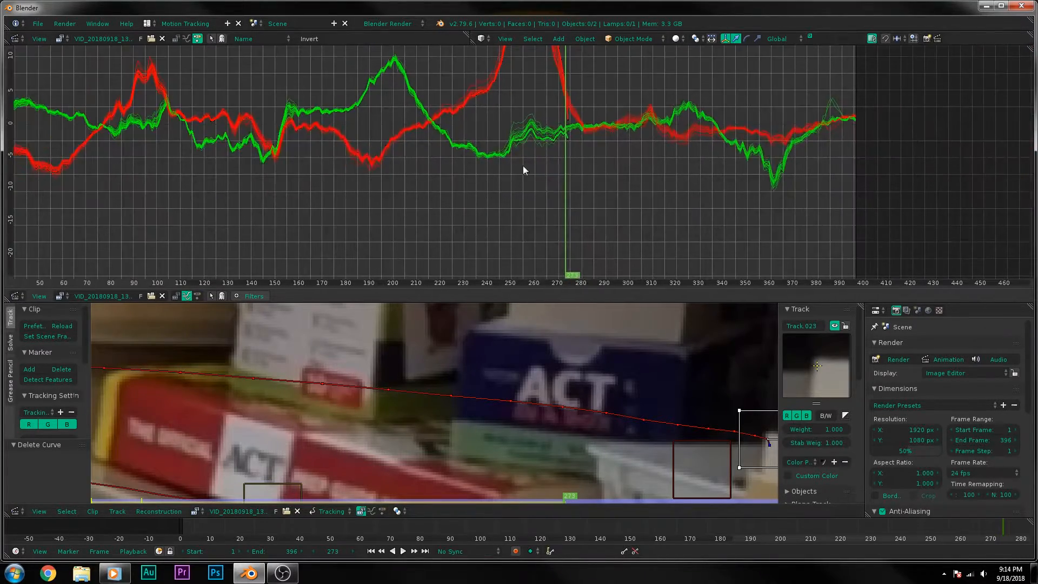
middle_drag(484, 150, 635, 192)
scroll(558, 244, up, 1)
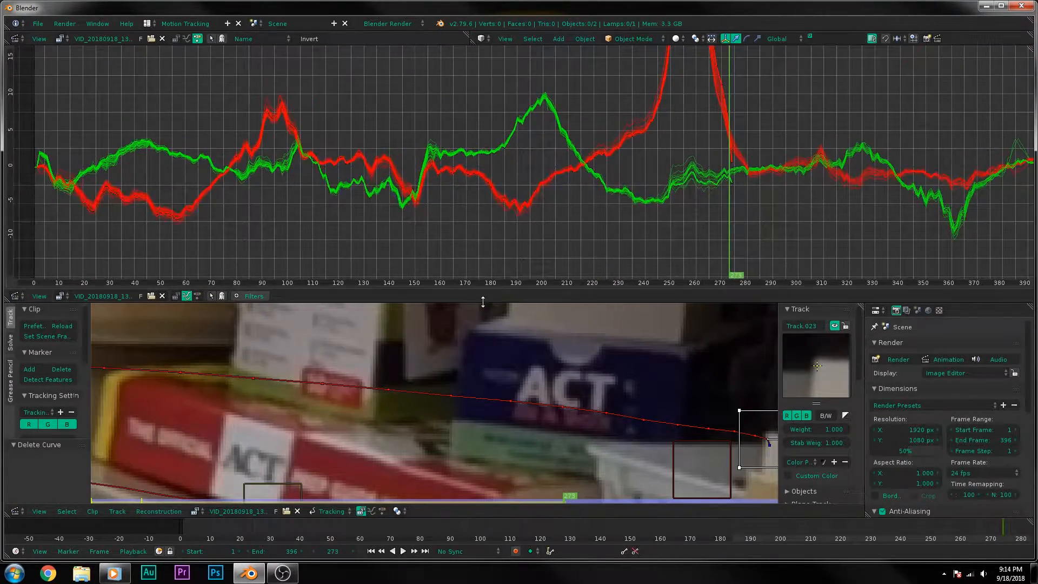
- Shrink the tracking graph to a thin strip so the clip view is enlarged, and fit the whole image in it
drag(483, 300, 559, 95)
scroll(549, 293, down, 8)
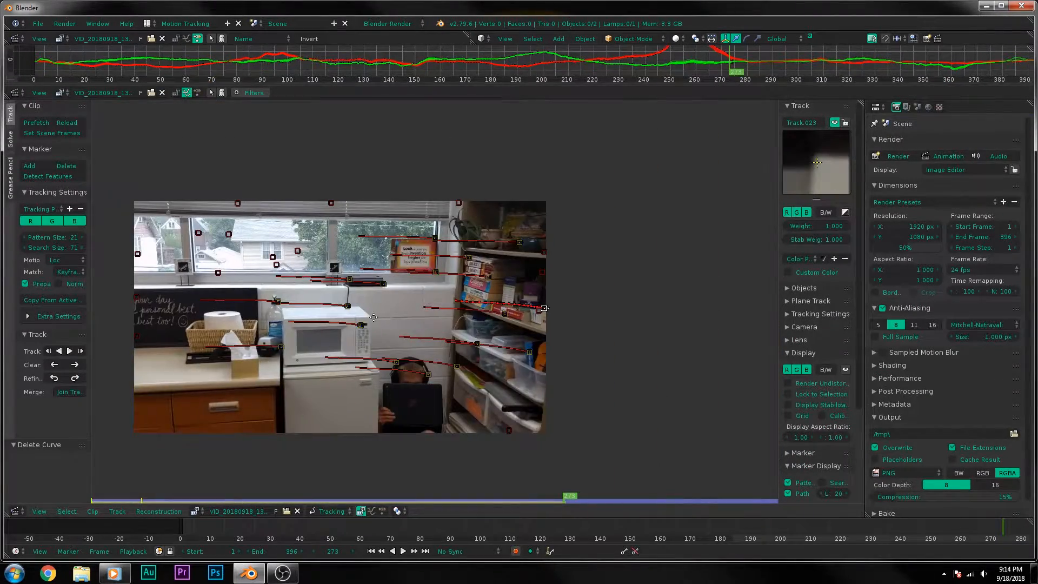
middle_drag(373, 309, 466, 309)
scroll(475, 313, up, 2)
scroll(475, 313, down, 1)
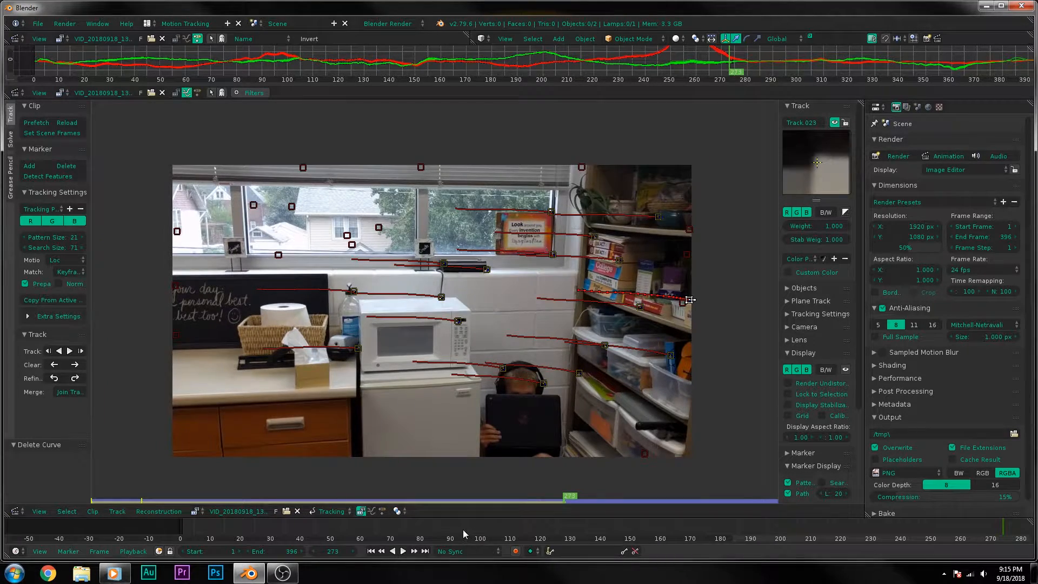
- Scrub through the clip from its start toward its end and back to frame 174, checking how the markers follow the footage
drag(463, 530, 173, 535)
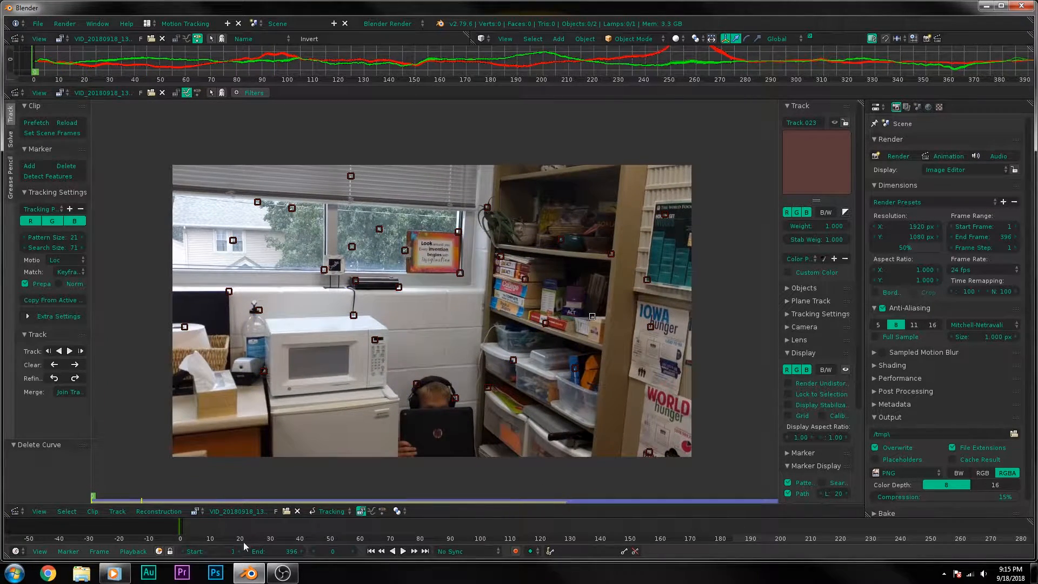
ctrl+scroll(202, 534, right, 6)
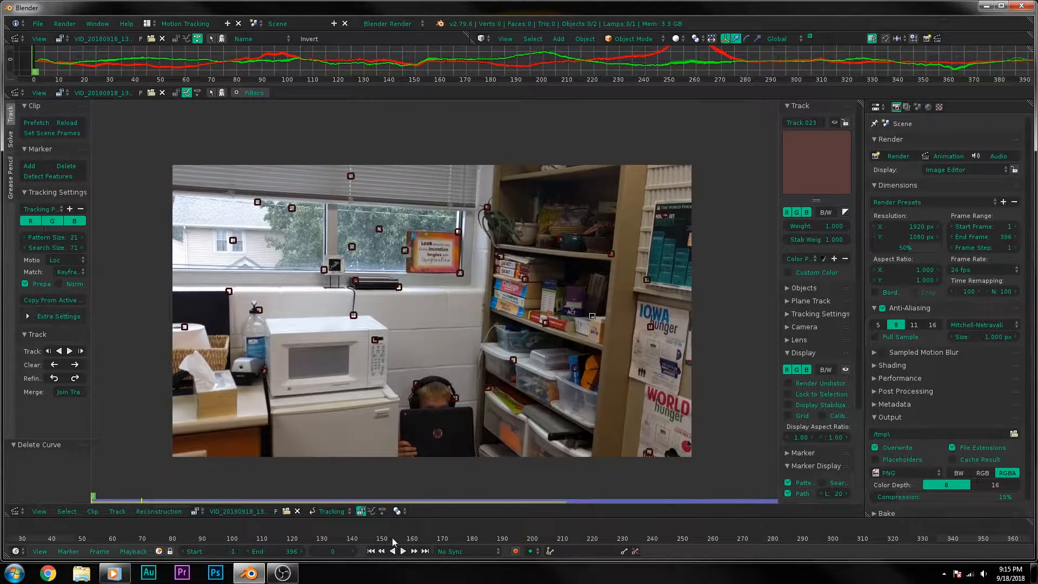
drag(326, 525, 881, 536)
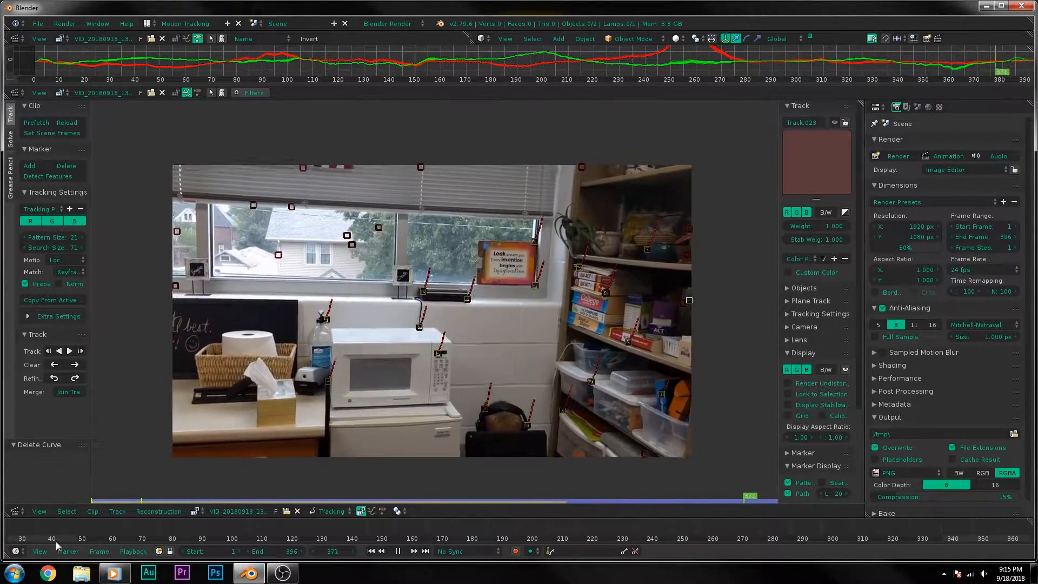
drag(97, 541, 458, 541)
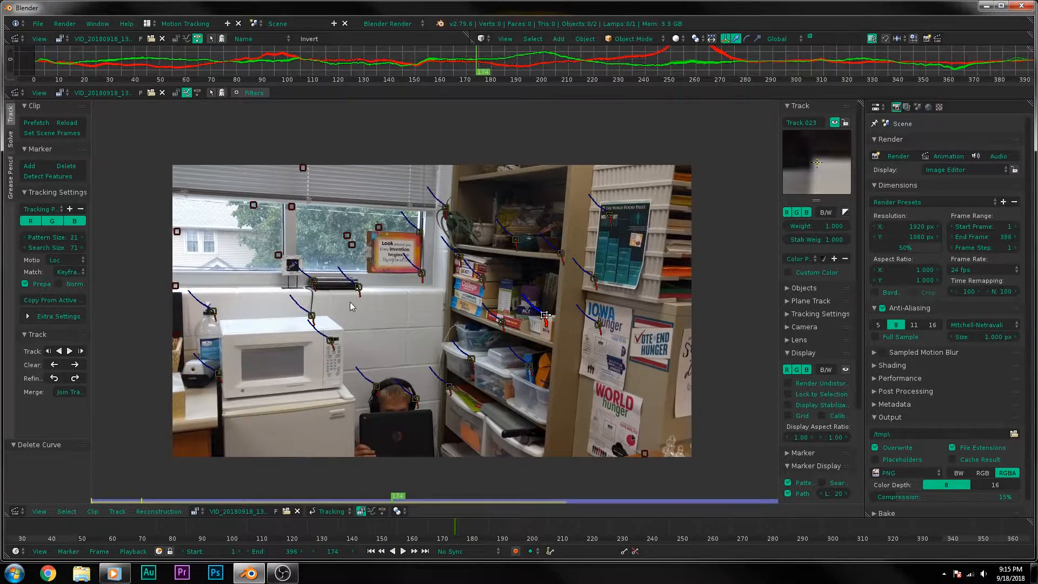
- Inspect at frame 174 how the markers sit on the corners of the black device on the window ledge
scroll(349, 302, up, 7)
middle_drag(243, 248, 452, 297)
scroll(223, 265, up, 1)
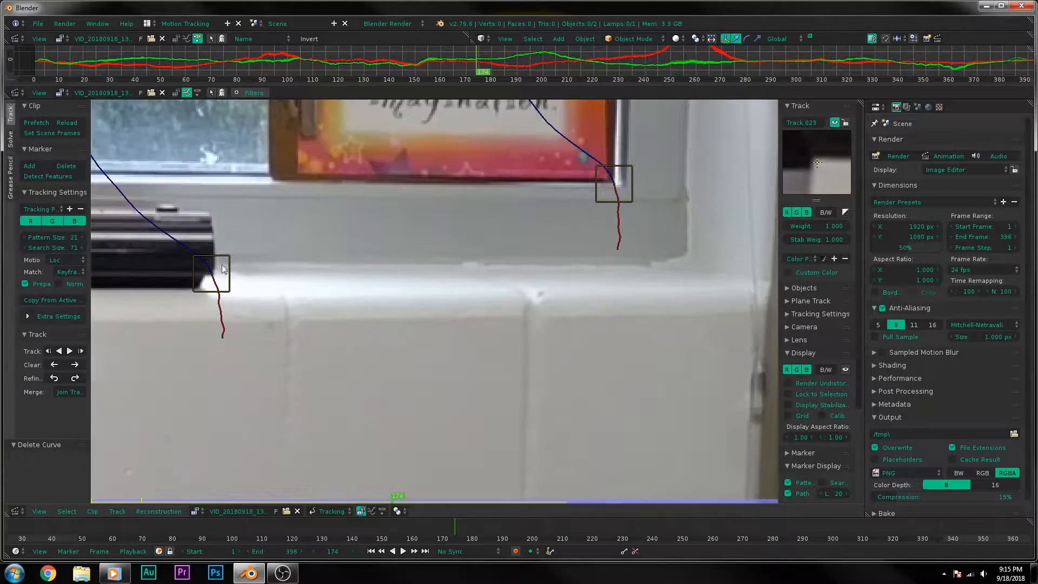
scroll(216, 266, up, 3)
middle_drag(165, 268, 577, 315)
scroll(503, 293, up, 1)
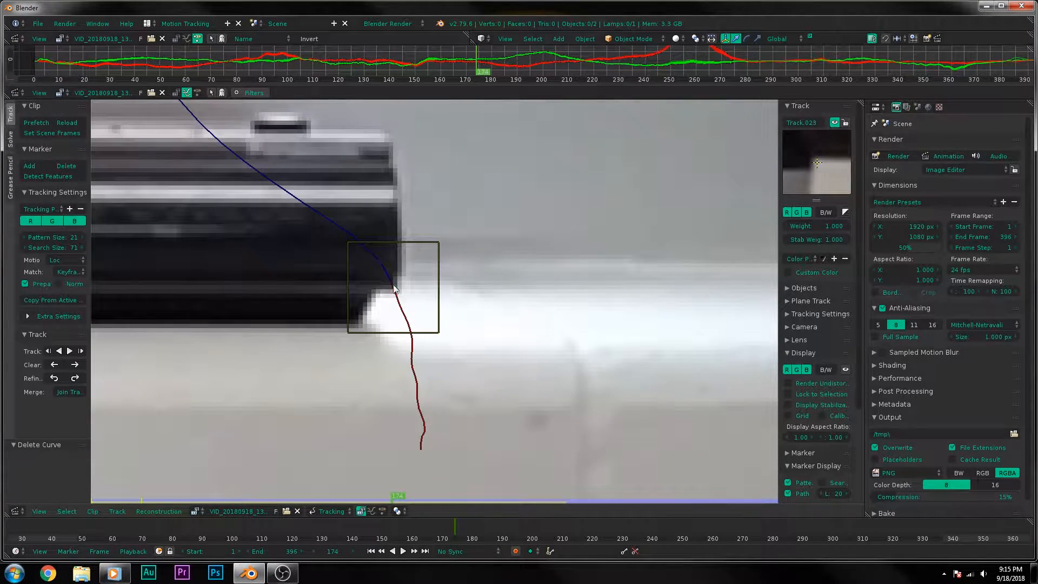
scroll(415, 352, down, 5)
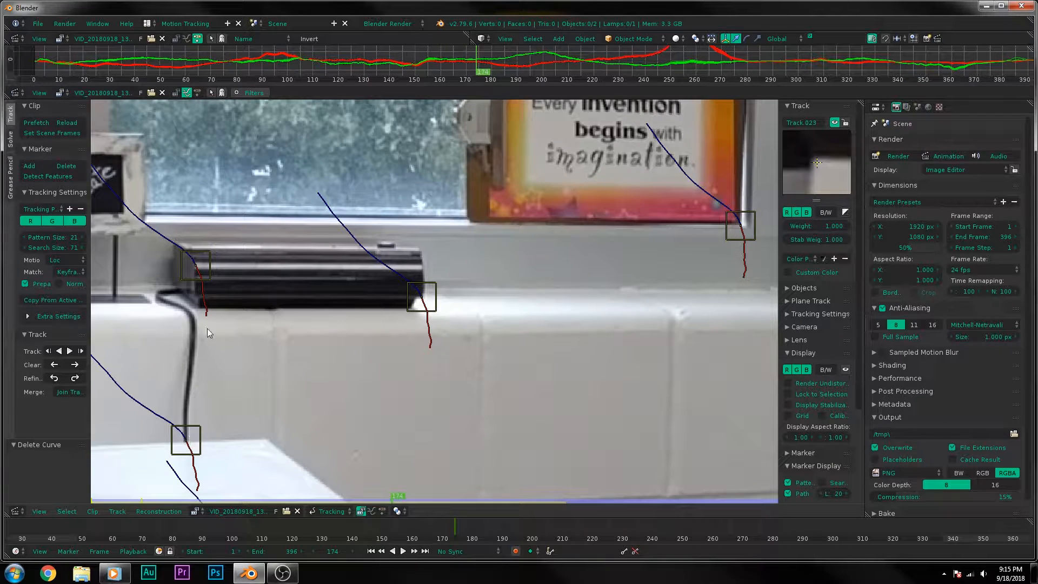
scroll(206, 264, down, 5)
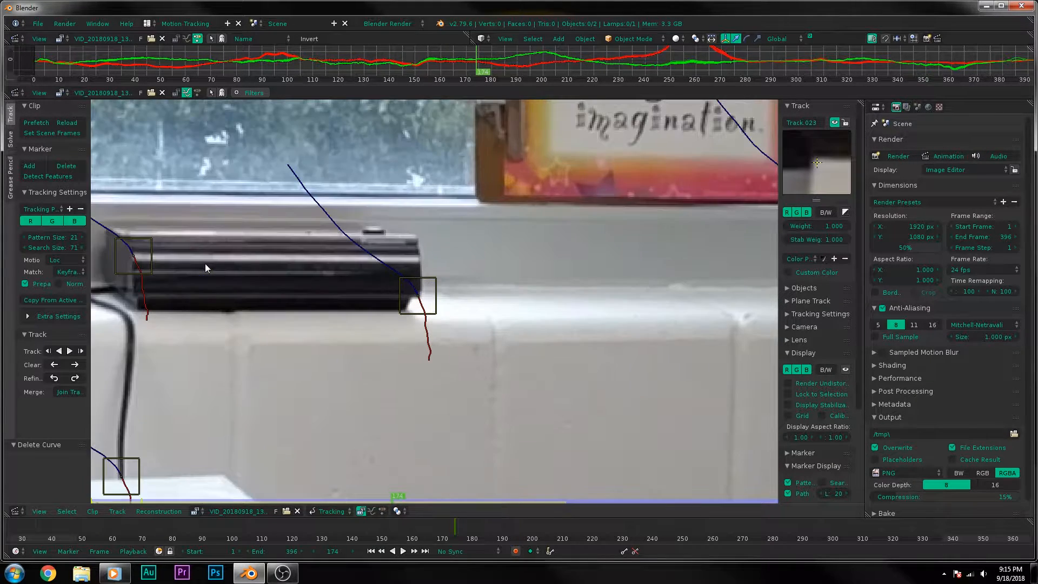
scroll(265, 249, up, 6)
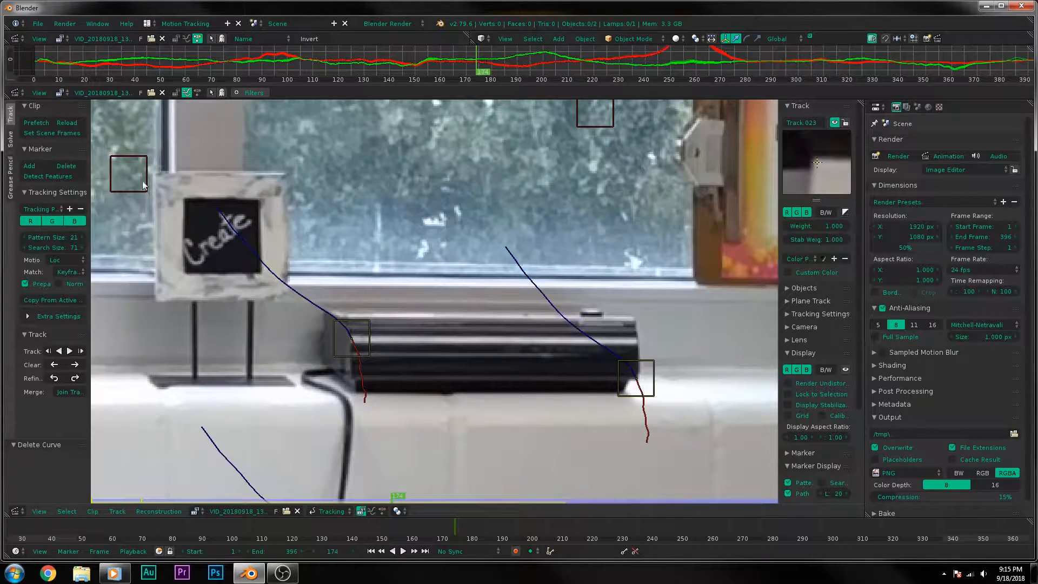
- Select the inactive track beside the "Create" sign and go to frame 81, where its marker is tracked
click(141, 181)
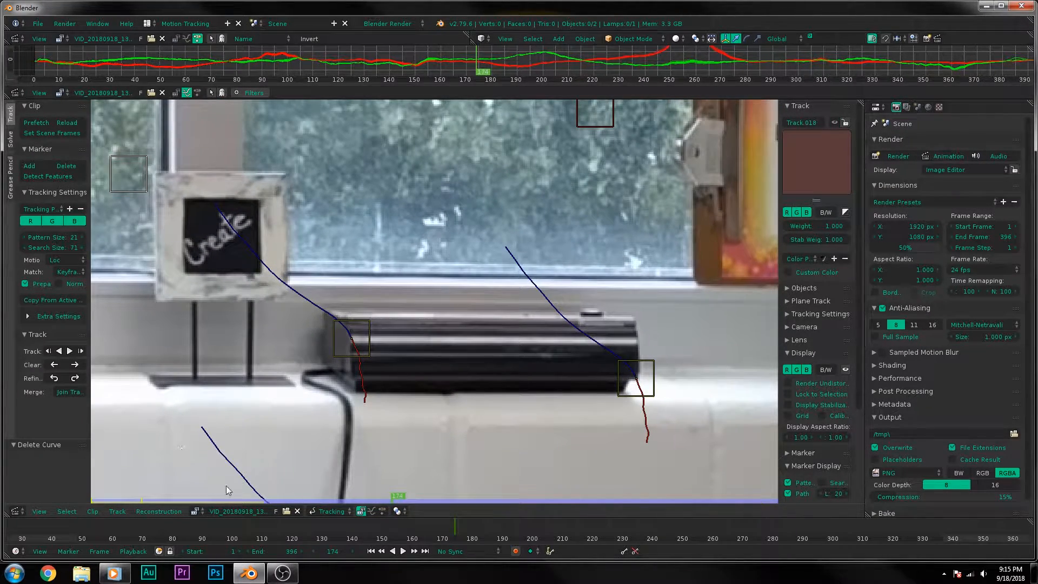
drag(433, 526, 175, 534)
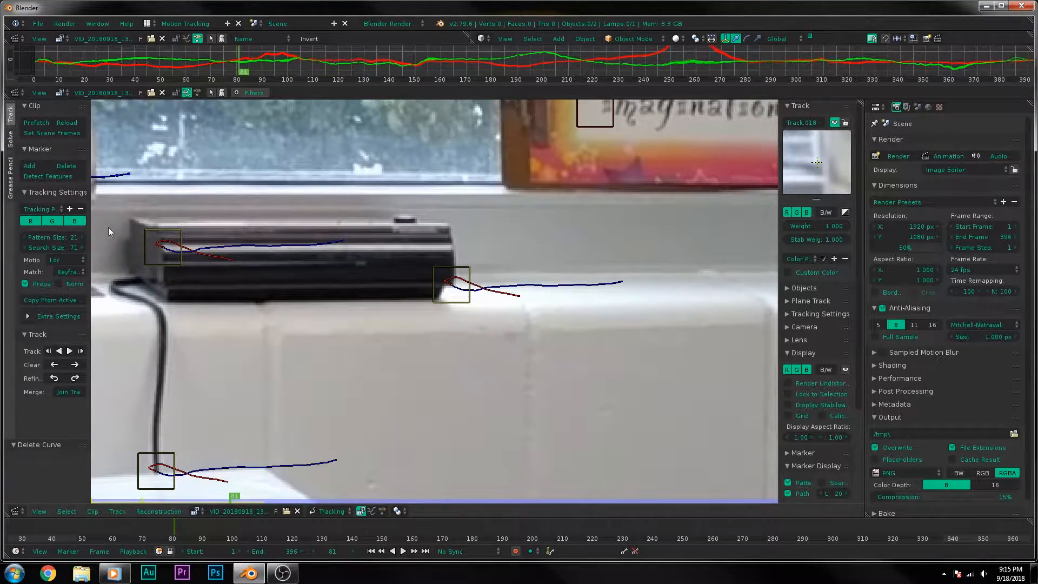
middle_drag(116, 218, 342, 269)
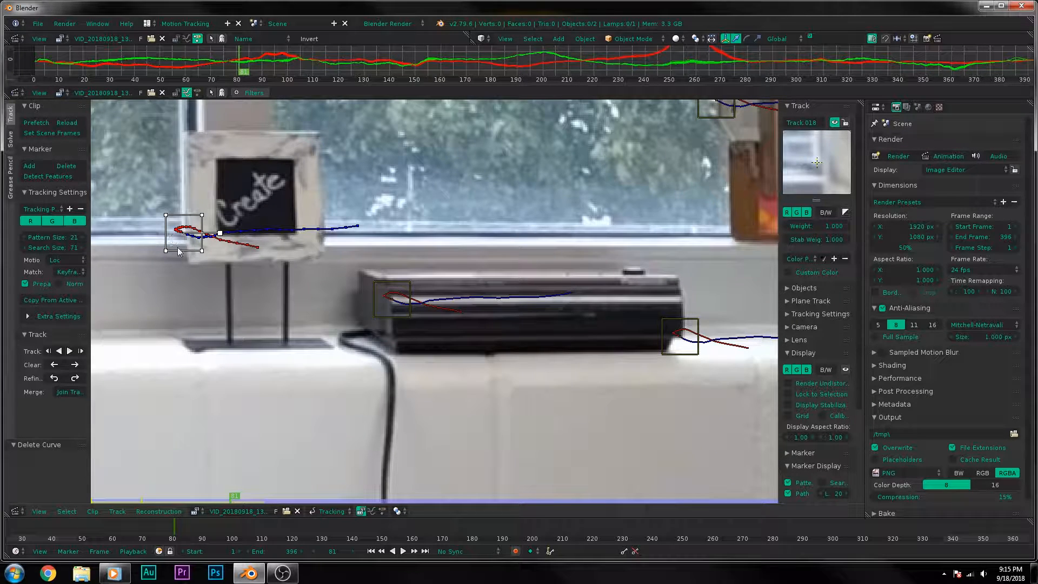
- Delete the selected track beside the "Create" sign
key(g)
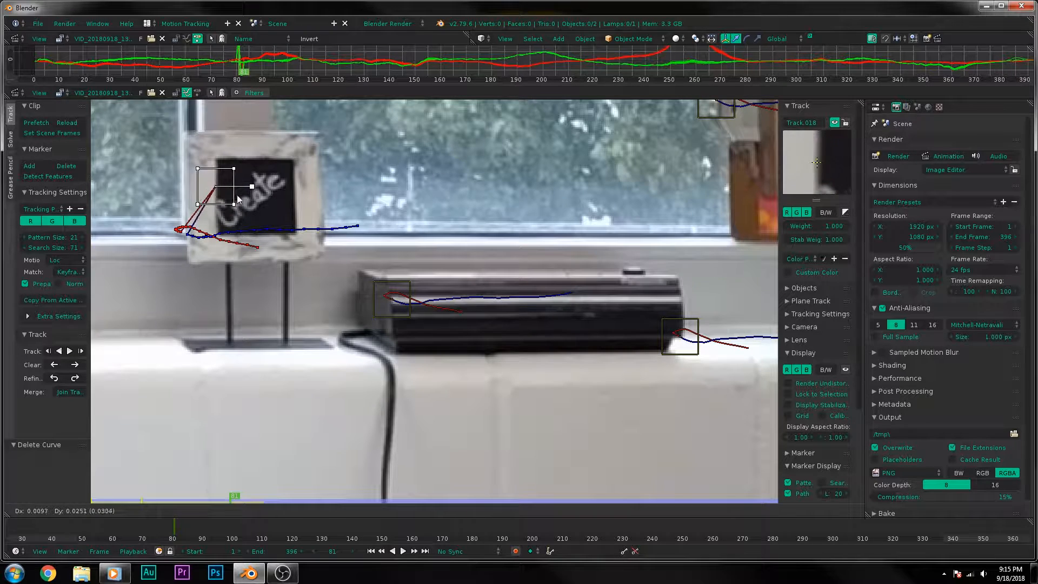
key(Escape)
key(x)
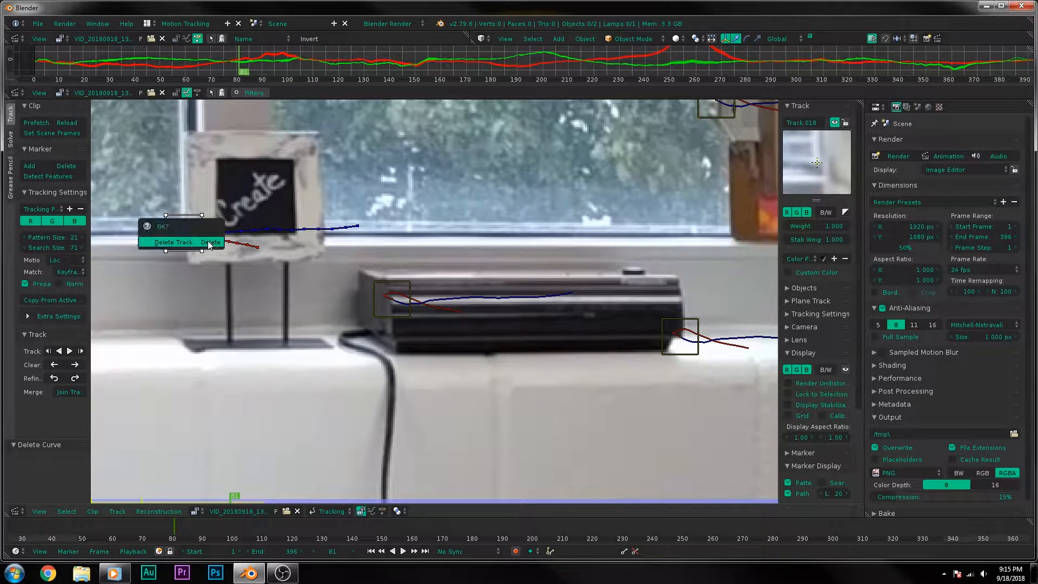
click(207, 241)
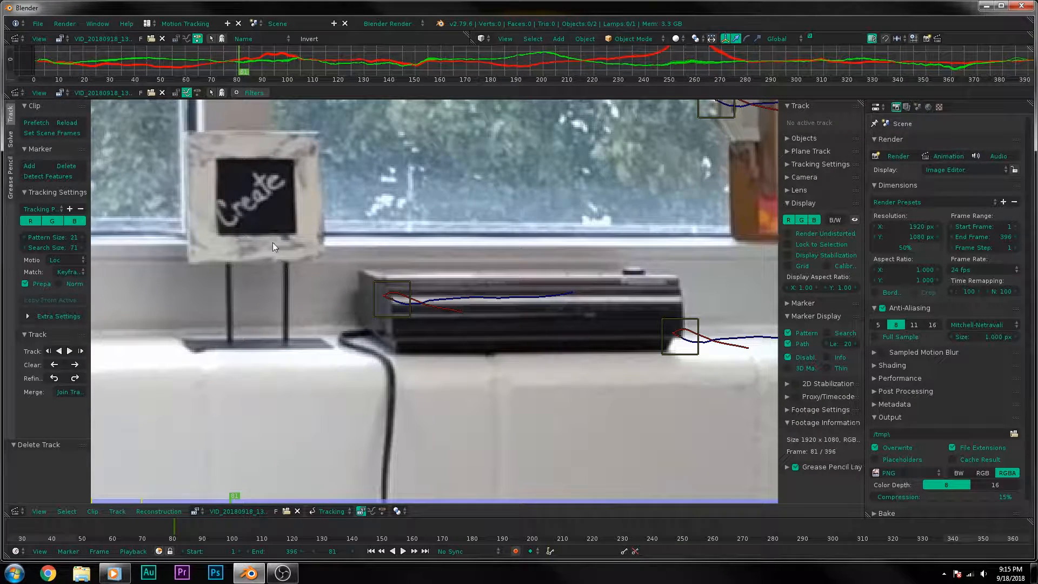
click(47, 163)
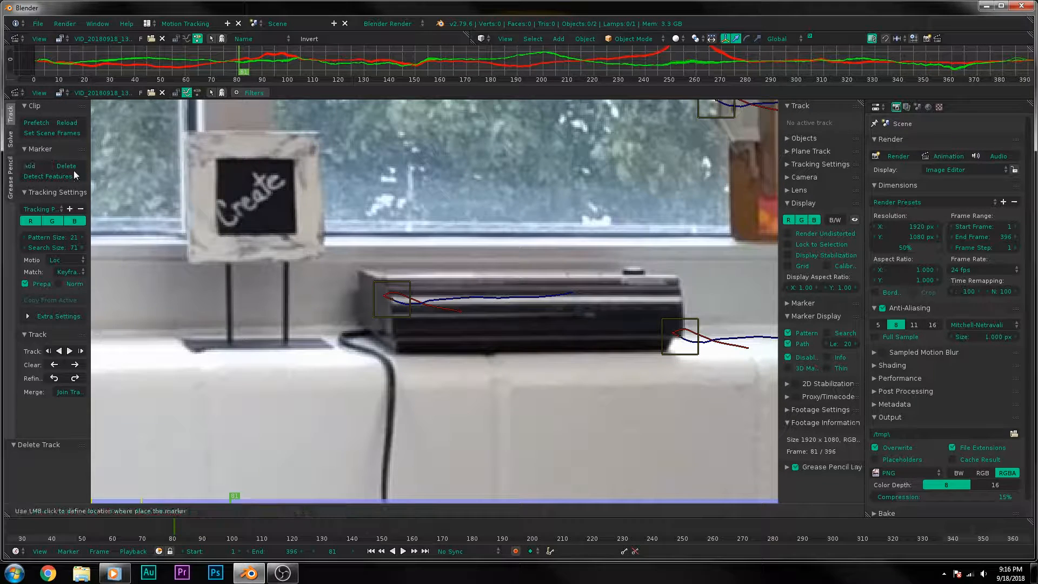
click(297, 232)
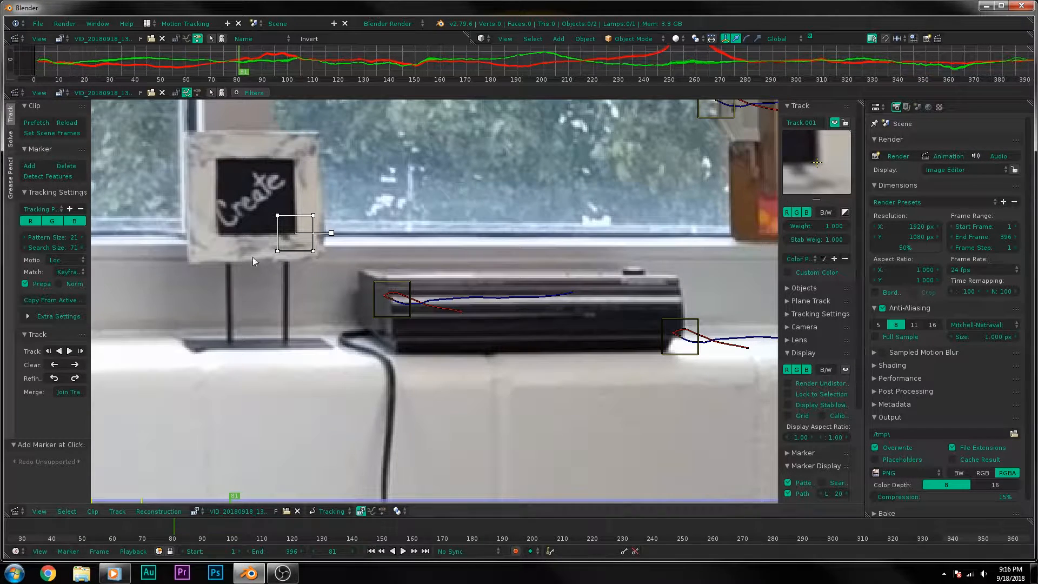
key(x)
click(286, 231)
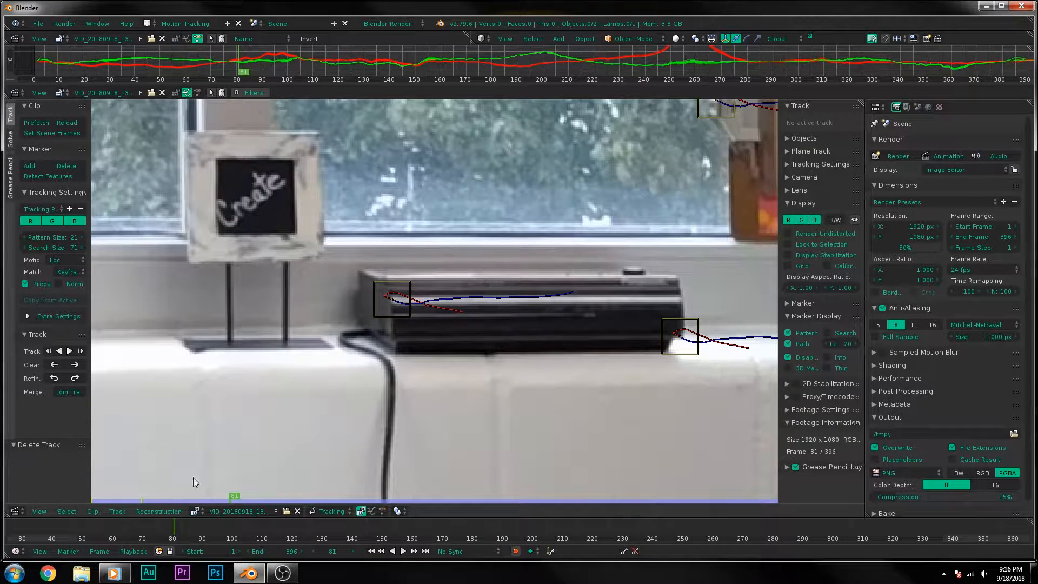
- Return to frame 1 and add a marker on the upper-right corner of the "Create" sign's black panel
drag(161, 520, 60, 528)
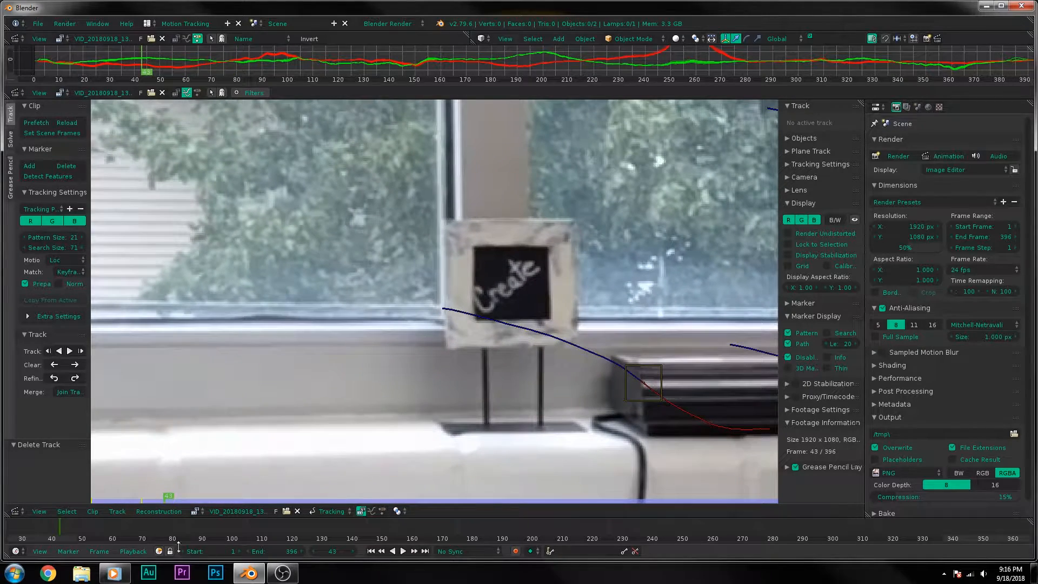
click(372, 552)
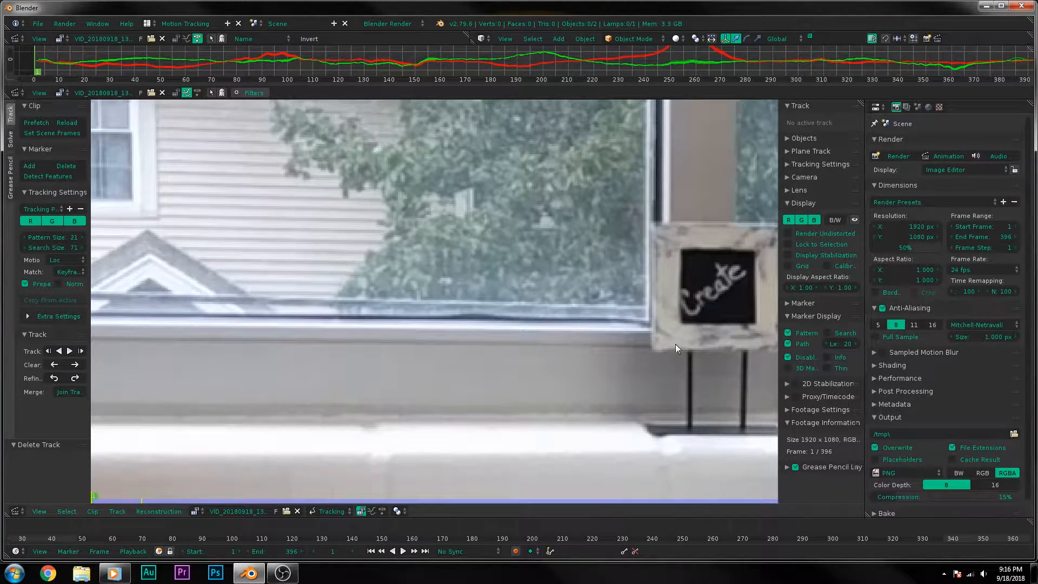
middle_drag(676, 344, 272, 399)
scroll(278, 370, up, 3)
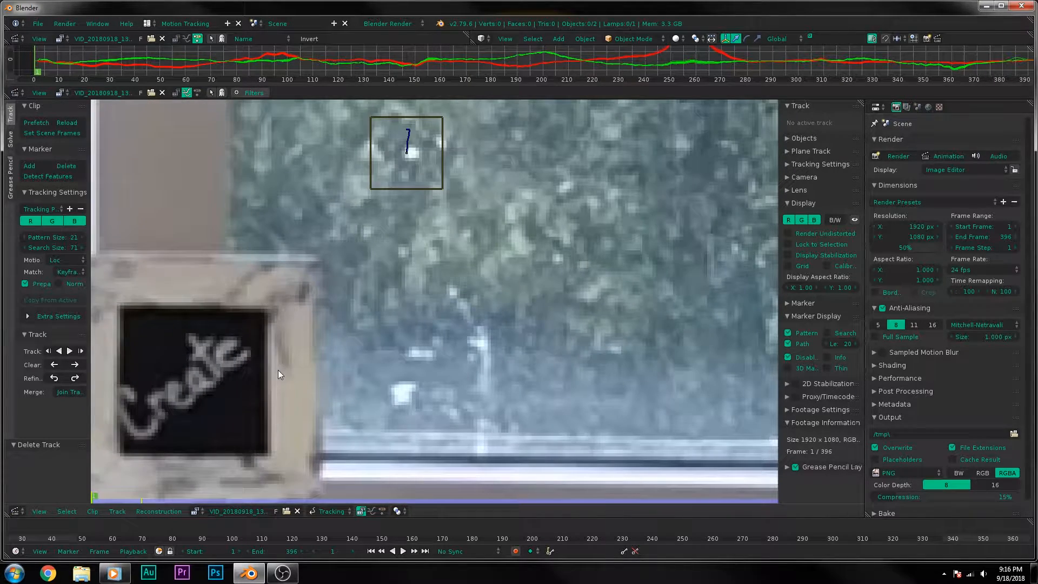
click(49, 164)
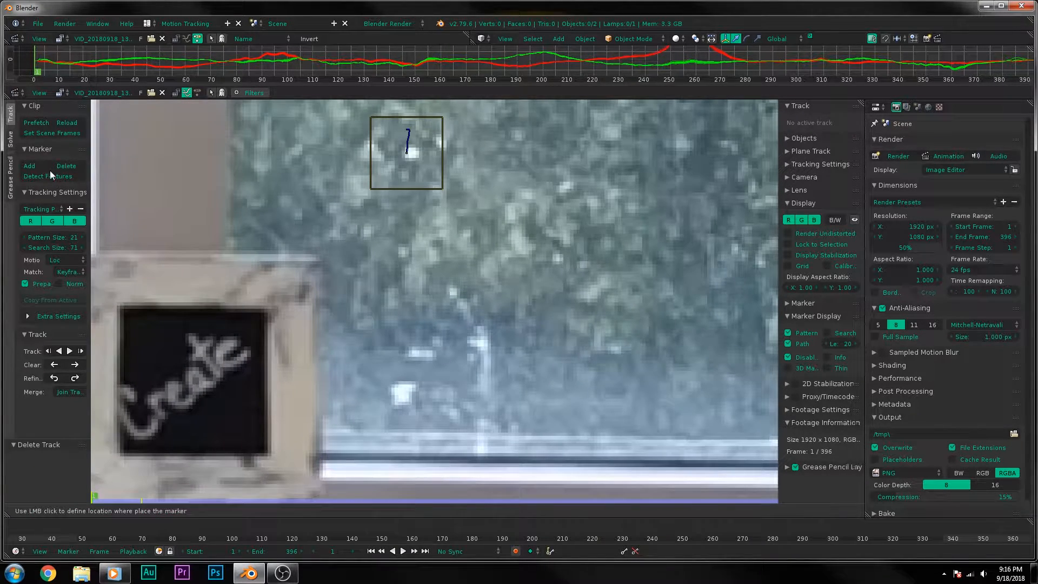
click(265, 310)
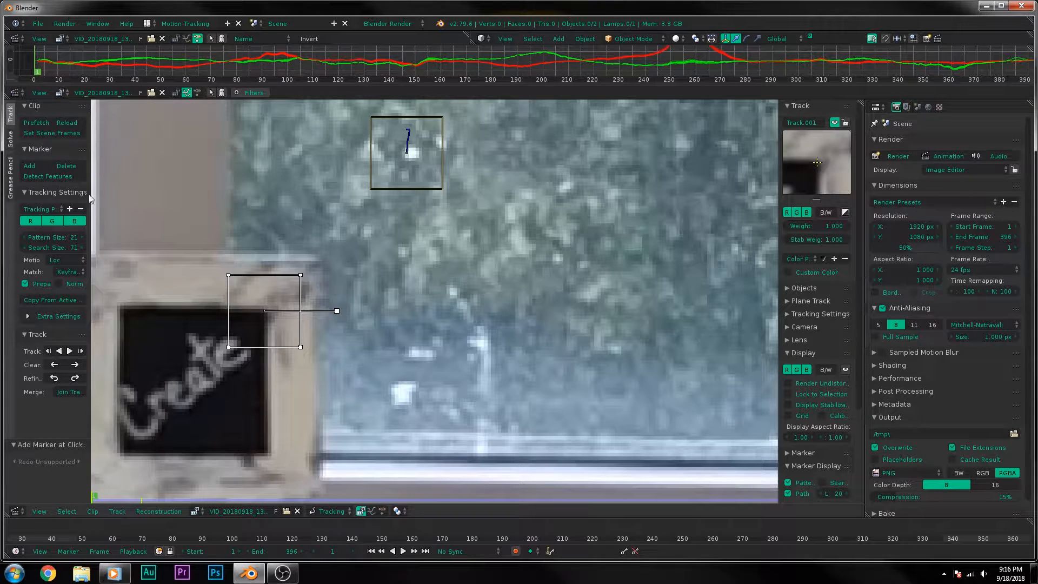
- Add a marker on the upper-right corner of the laptop lid in front of the seated person
middle_drag(484, 381, 365, 284)
scroll(365, 287, down, 4)
middle_drag(440, 344, 347, 297)
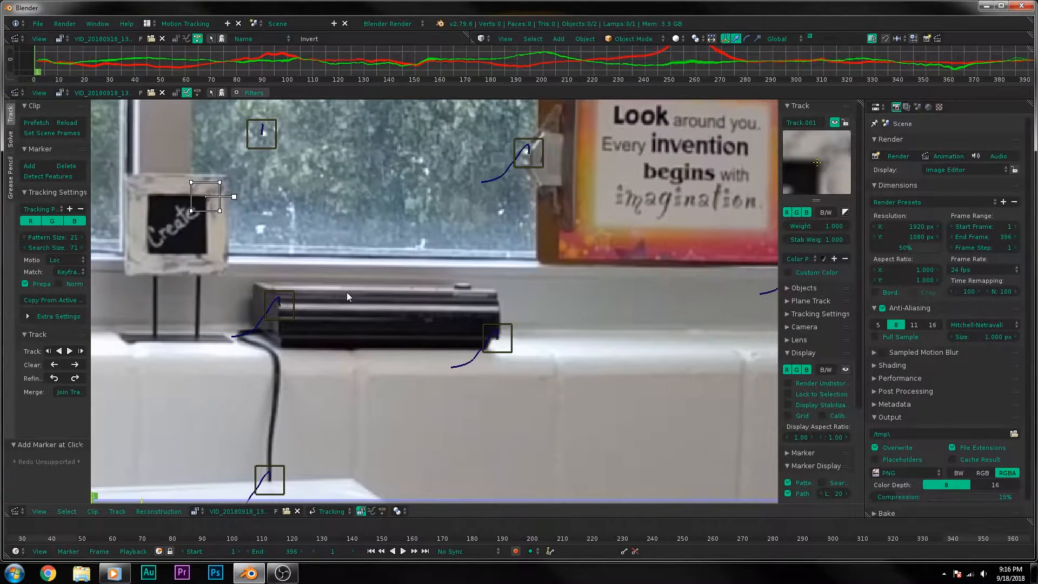
middle_drag(515, 421, 374, 303)
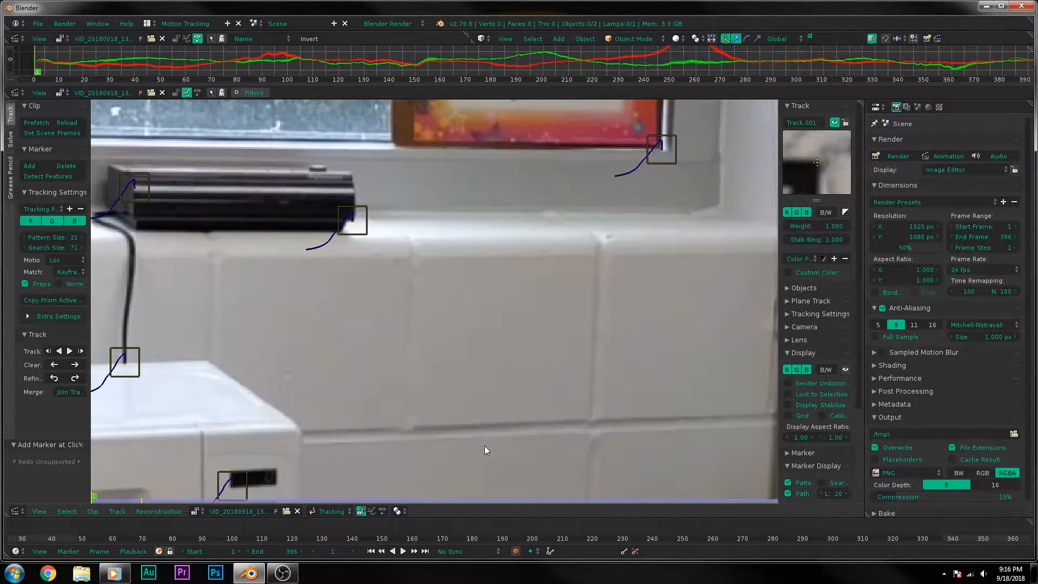
middle_drag(485, 446, 413, 303)
scroll(456, 327, down, 5)
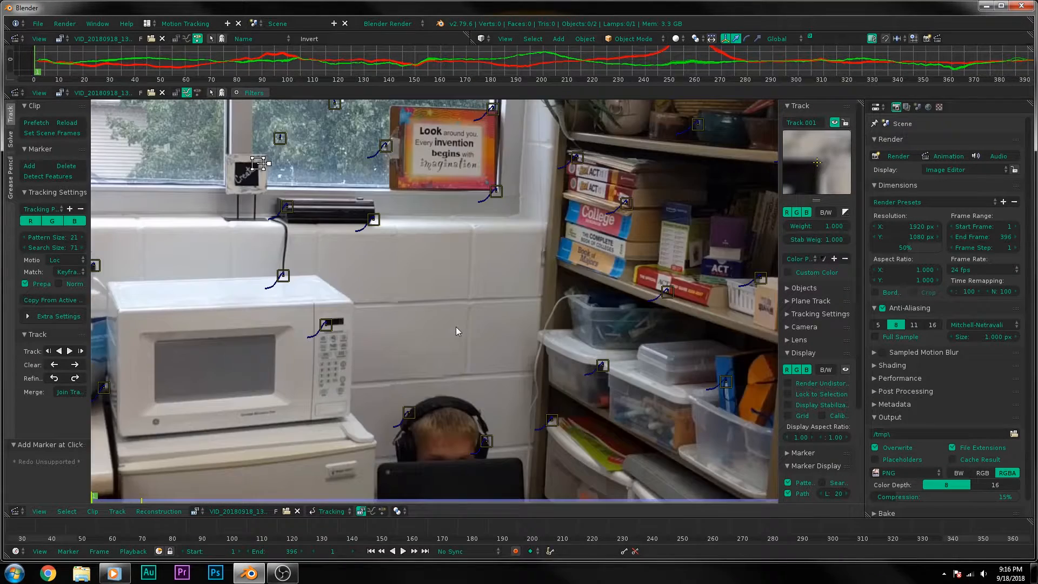
scroll(502, 456, up, 2)
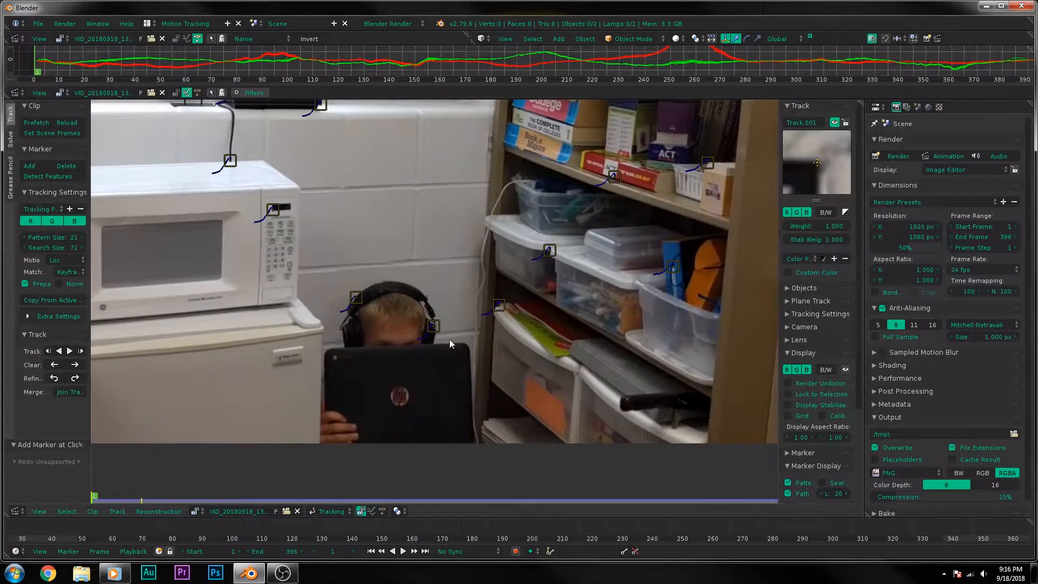
scroll(459, 343, up, 4)
scroll(618, 453, up, 1)
middle_drag(585, 462, 530, 300)
scroll(530, 301, up, 3)
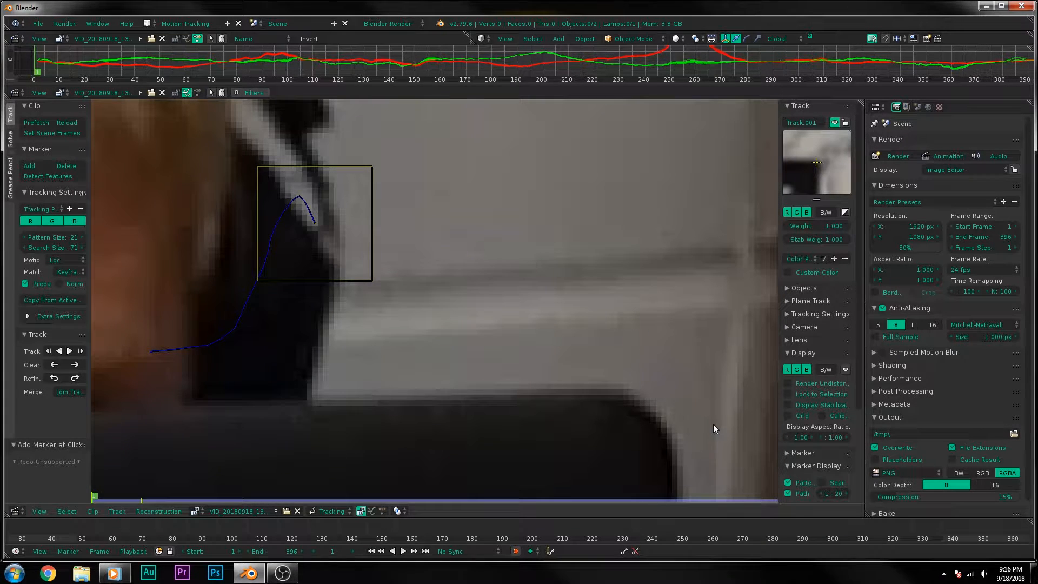
ctrl+click(622, 394)
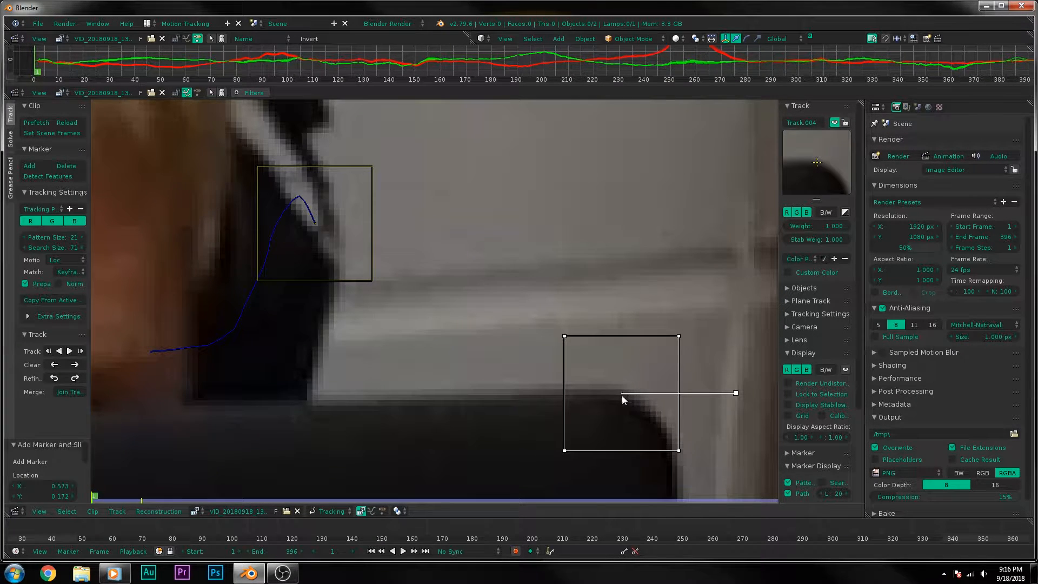
- Add a marker at the end of the black handle lying on the lower shelf bin
scroll(523, 383, down, 5)
scroll(524, 382, down, 4)
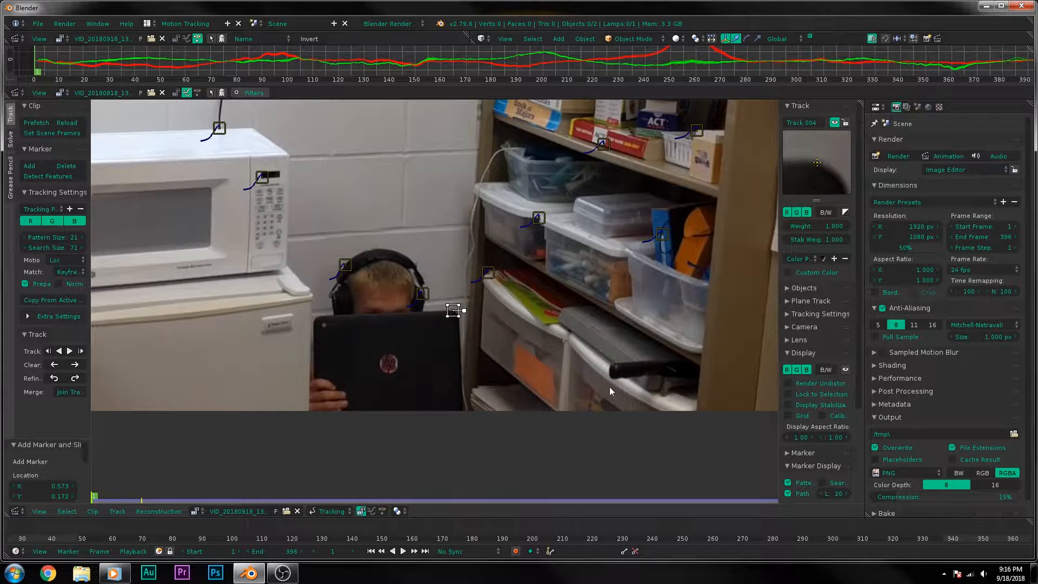
ctrl+click(611, 378)
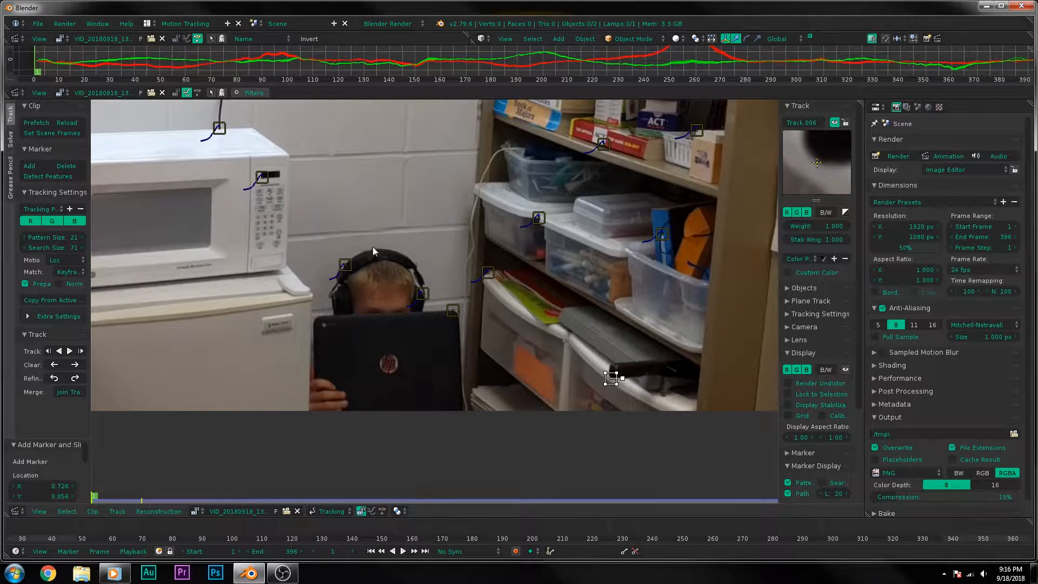
- Add another marker, move it to the right end of the microwave's display, and track it forward through the clip
ctrl+click(355, 217)
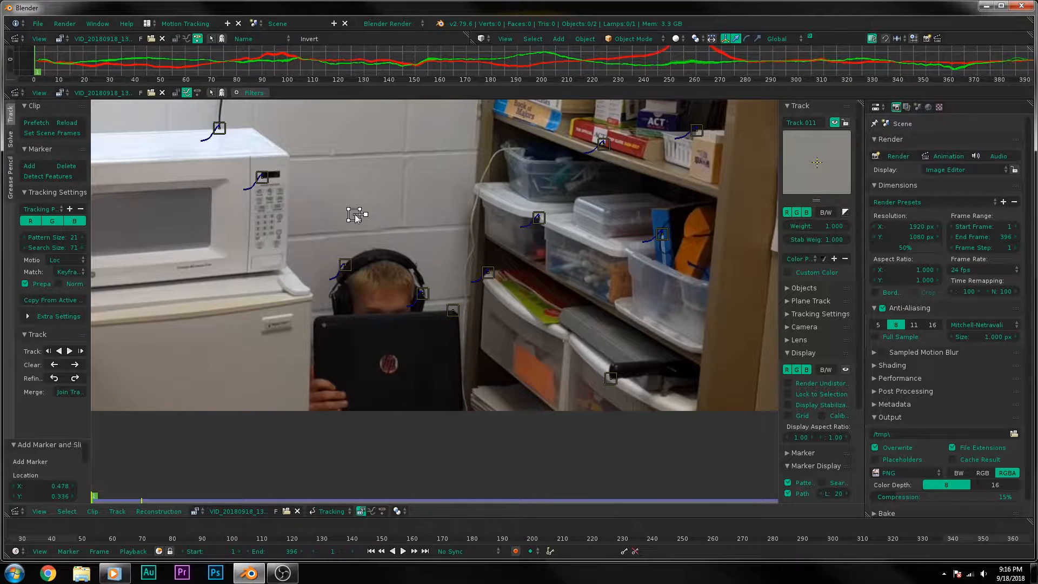
key(g)
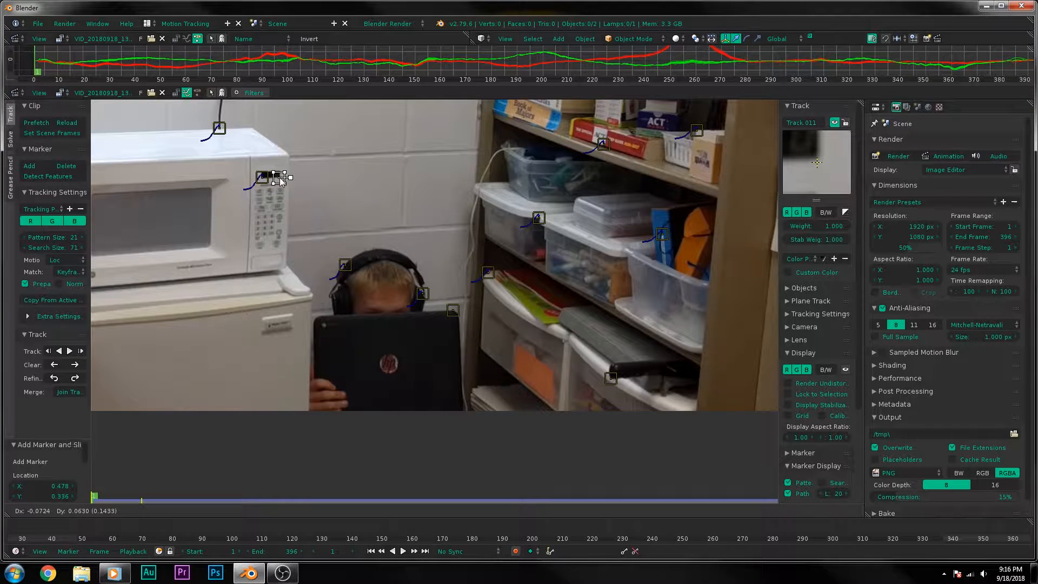
click(281, 181)
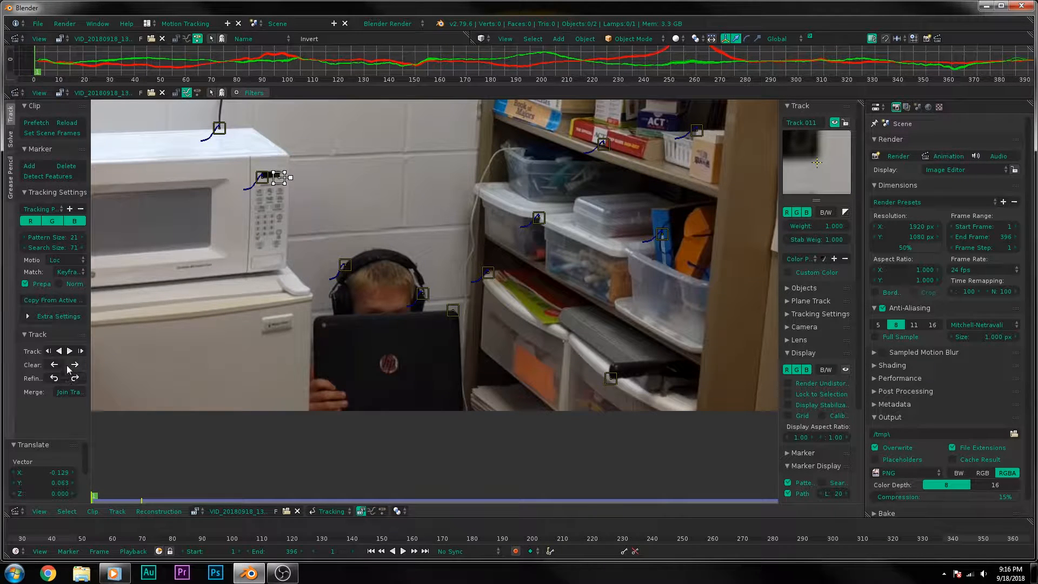
click(70, 352)
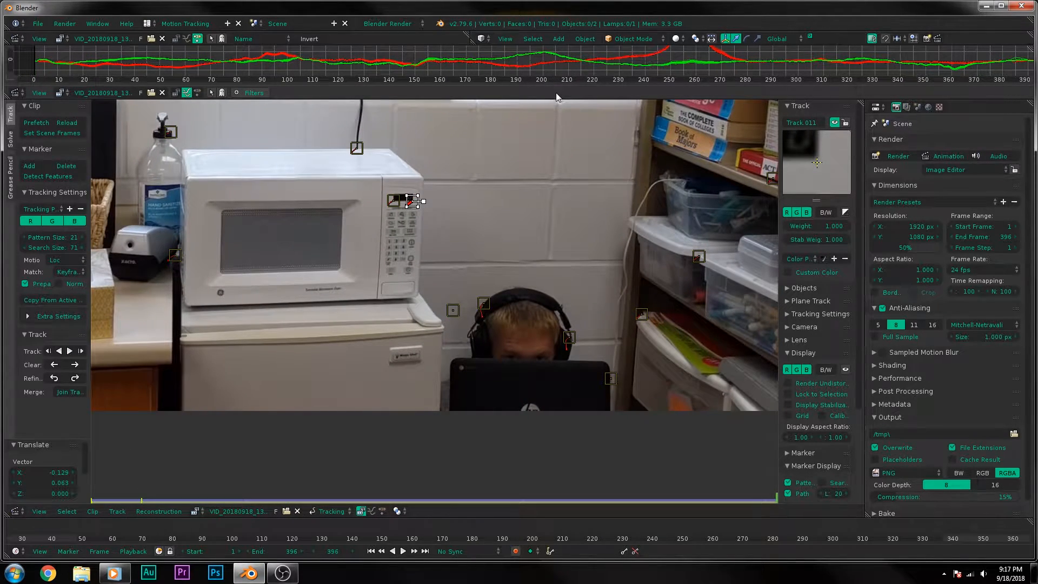
- Enlarge the tracking graph to examine the track curves for outliers, and shrink it back to a thin strip
drag(556, 97, 578, 352)
mouse_move(763, 246)
middle_down()
mouse_move(563, 248)
mouse_move(777, 246)
middle_up()
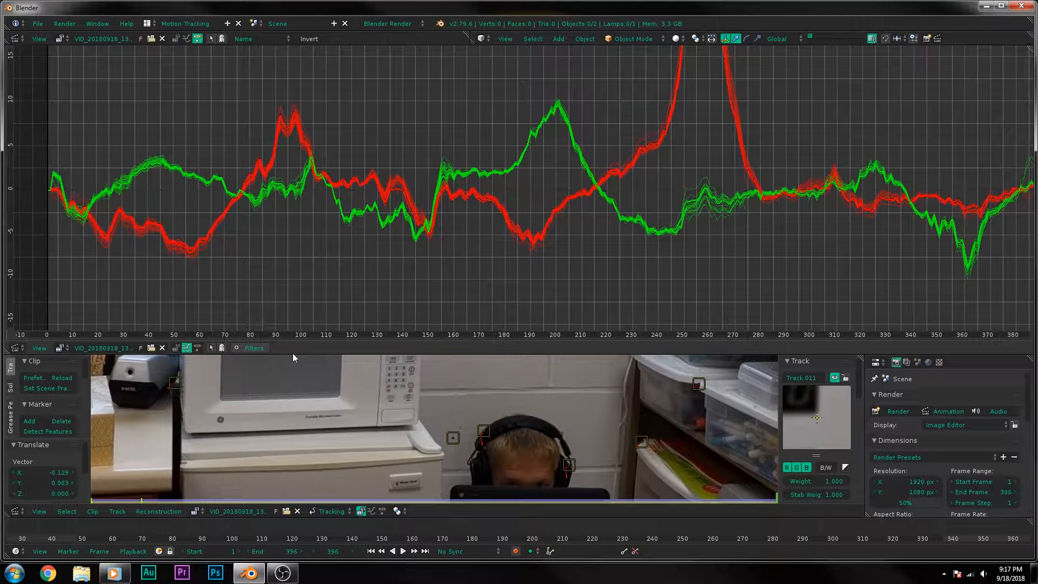
drag(293, 353, 346, 100)
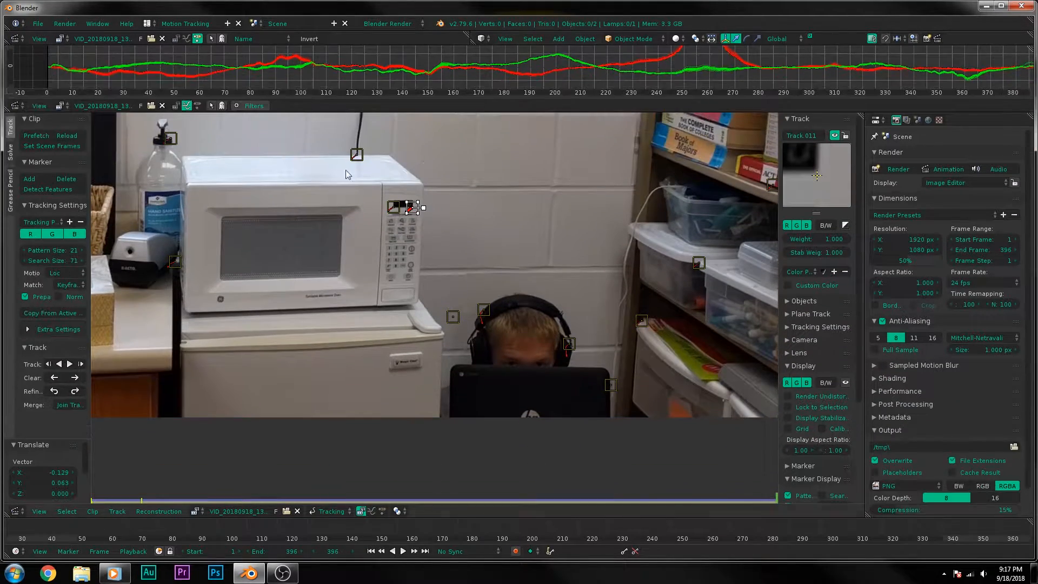
- With the whole image in view, scrub and play the clip to compare the camera's positions, ending at frame 219
scroll(408, 267, down, 4)
scroll(419, 336, up, 2)
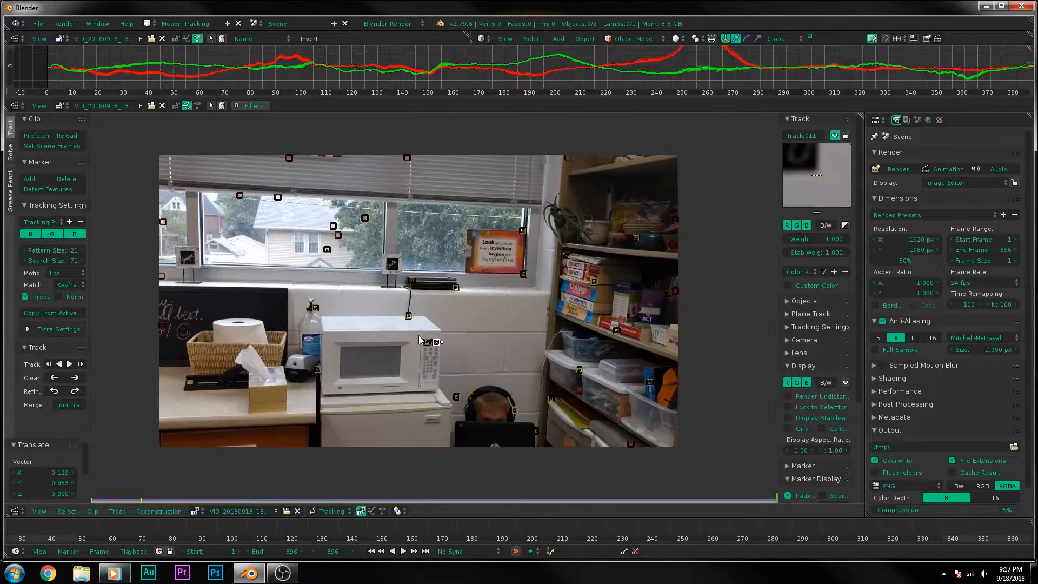
mouse_move(442, 531)
mouse_down()
mouse_move(278, 531)
mouse_move(395, 542)
mouse_move(669, 536)
mouse_move(647, 536)
mouse_up()
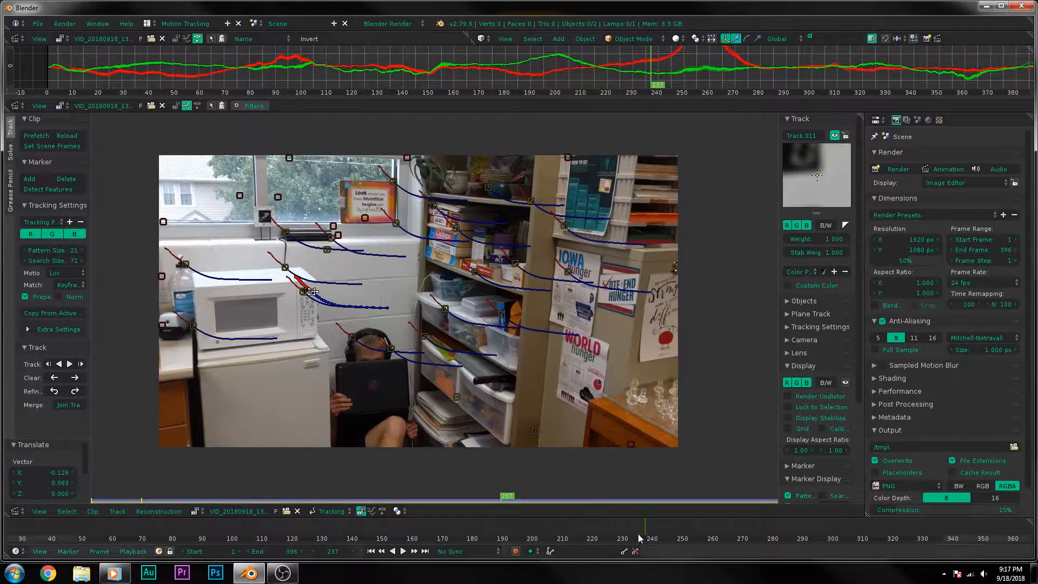
key(alt+a)
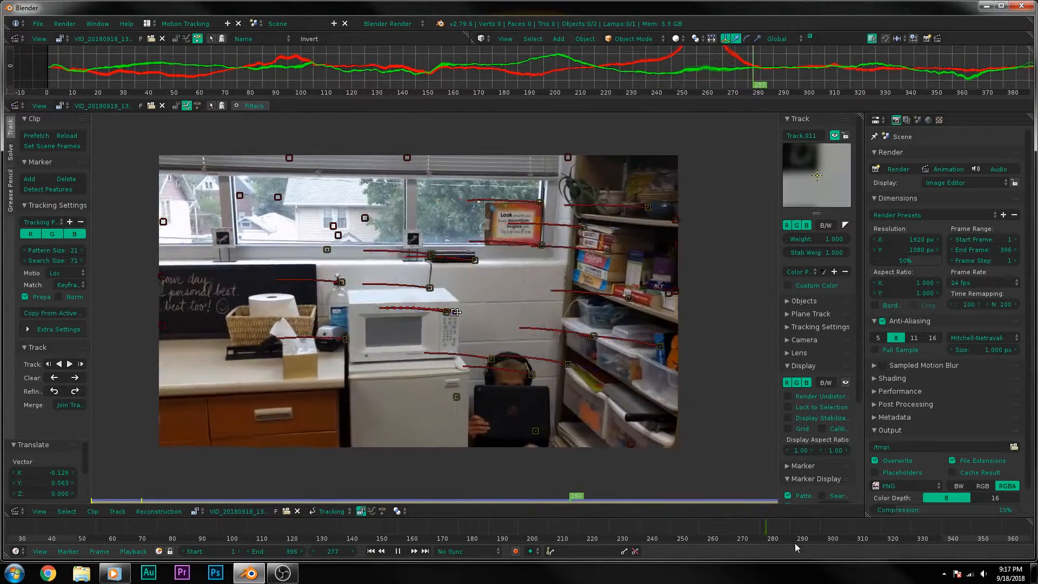
drag(755, 521, 592, 543)
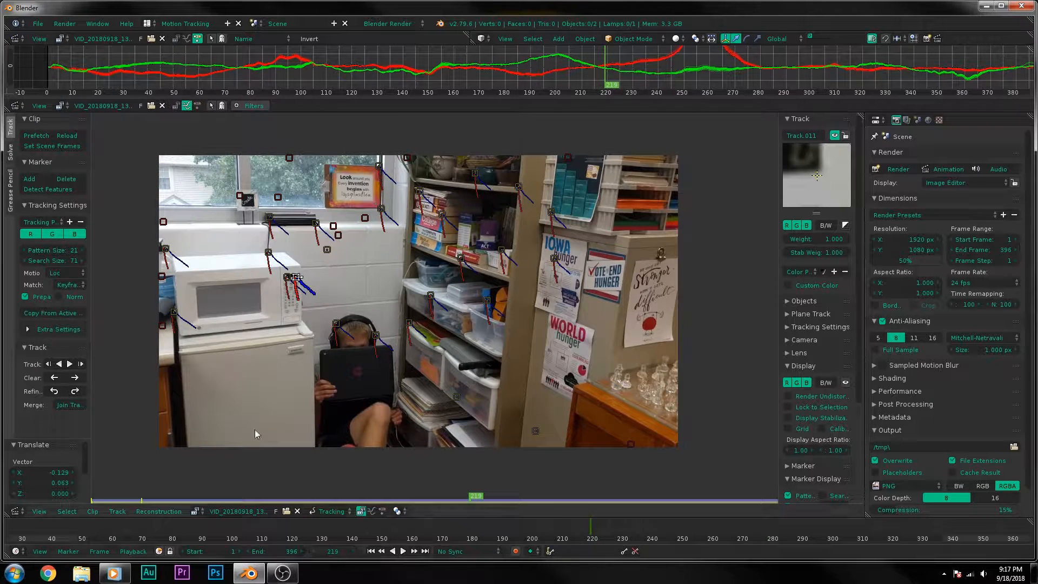
- Set Keyframe A of the camera solve to 220
click(11, 157)
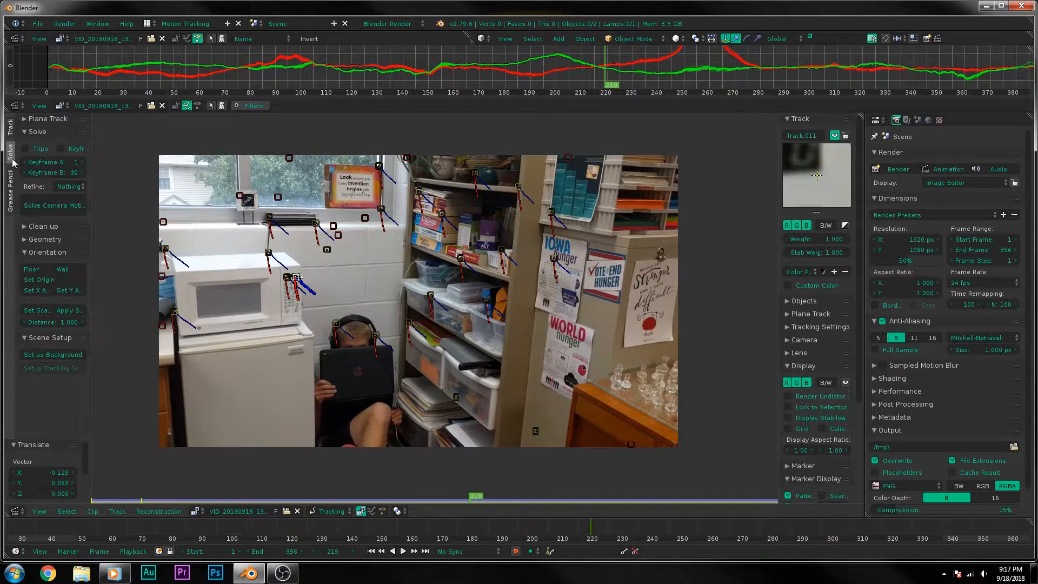
click(51, 164)
text(220)
key(Return)
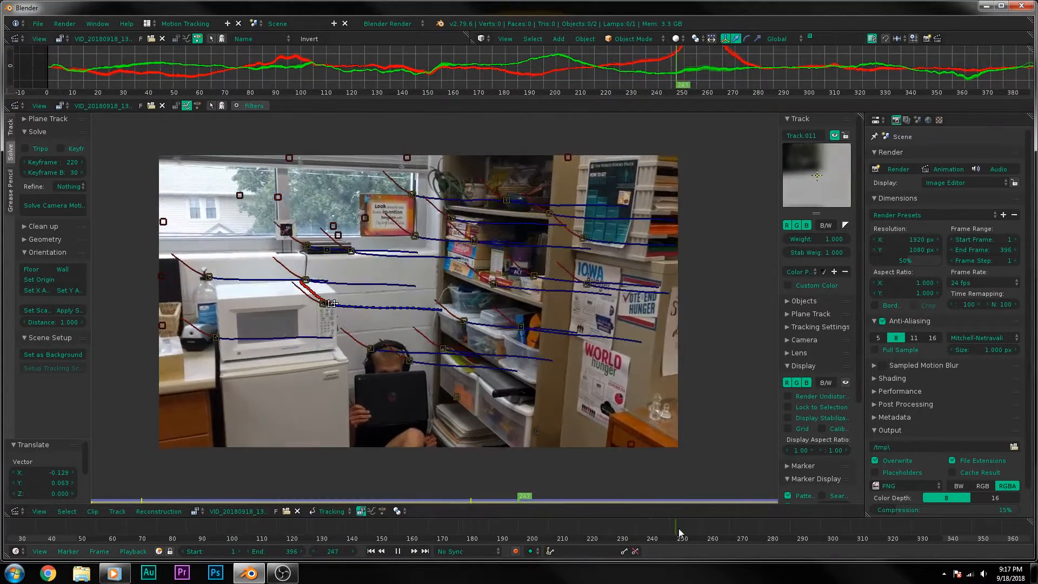
- Go to frame 283 in the clip and set Keyframe B of the camera solve to 283
drag(754, 520, 783, 540)
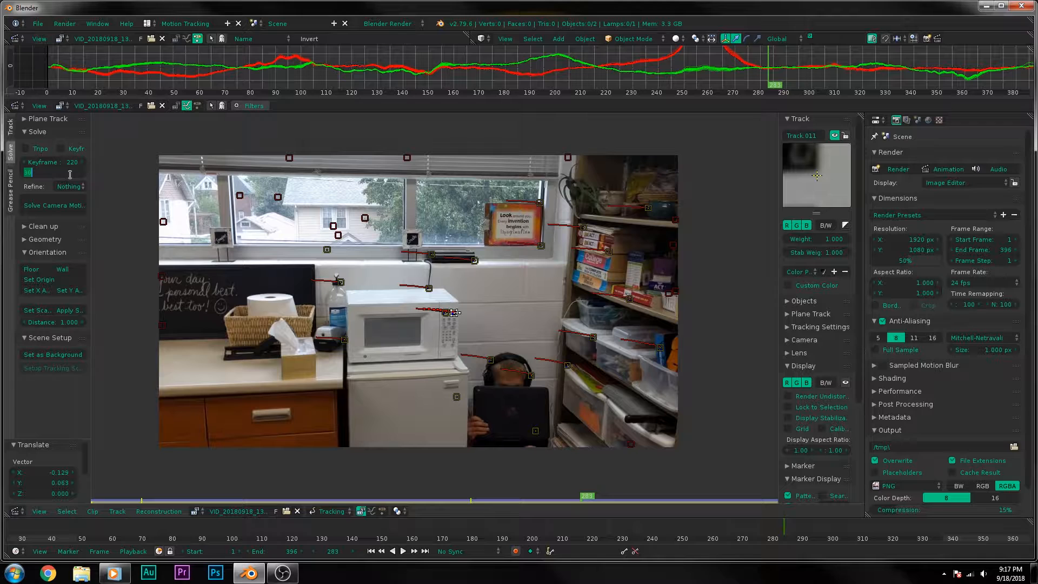
key(BackSpace)
text(283)
key(Return)
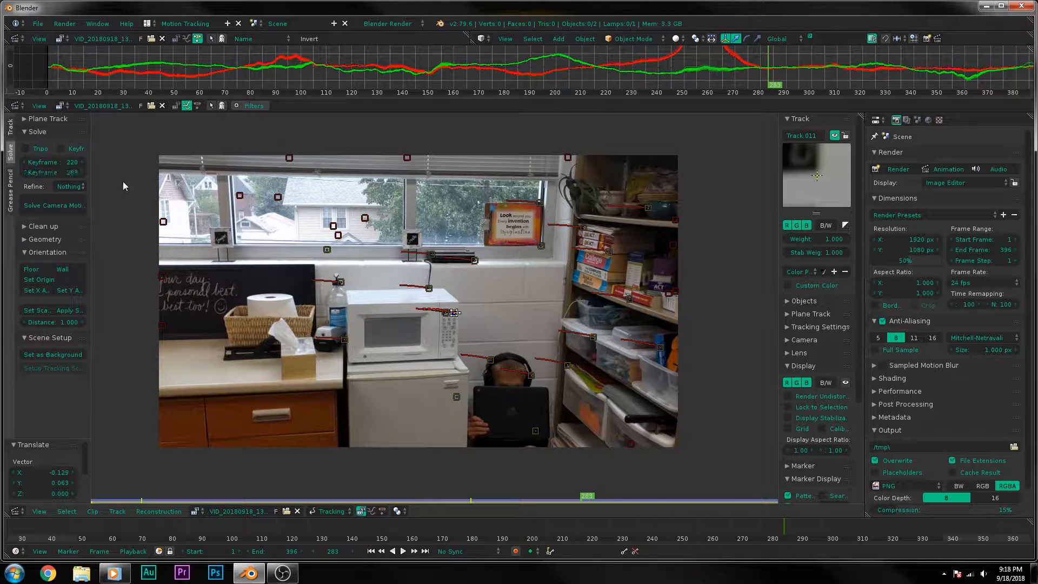
- Solve the camera motion, and set up the tracking scene with the clip as the background
click(58, 204)
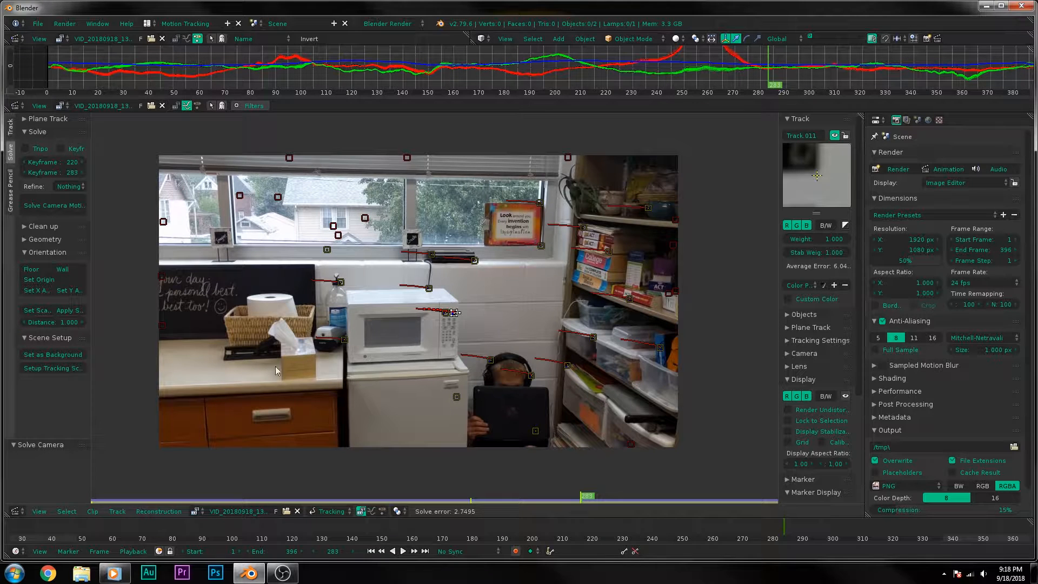
click(71, 356)
click(74, 369)
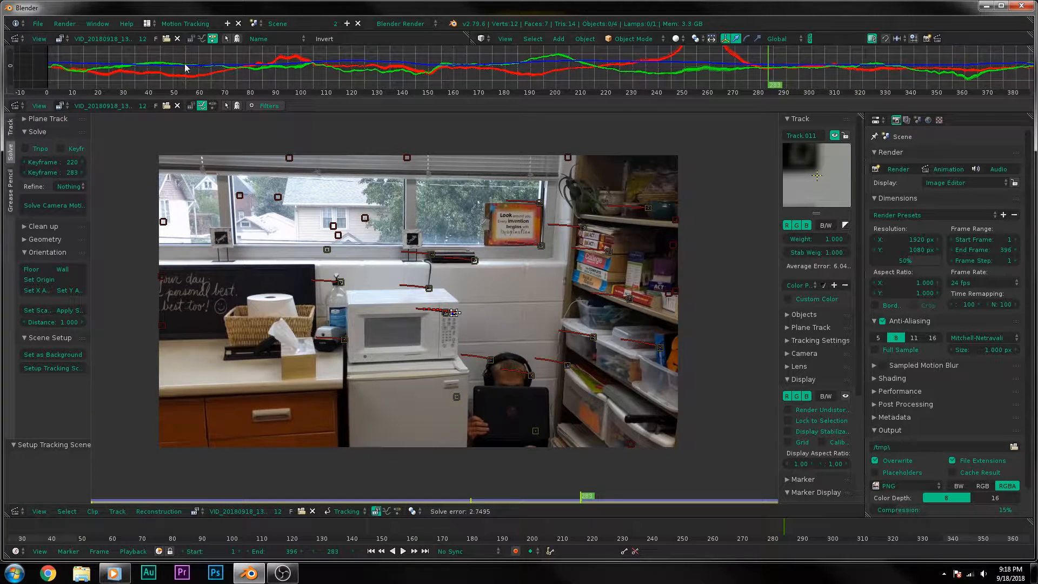
- Switch to the Default screen layout, view the tracked scene through the camera and select the ground plane
click(148, 23)
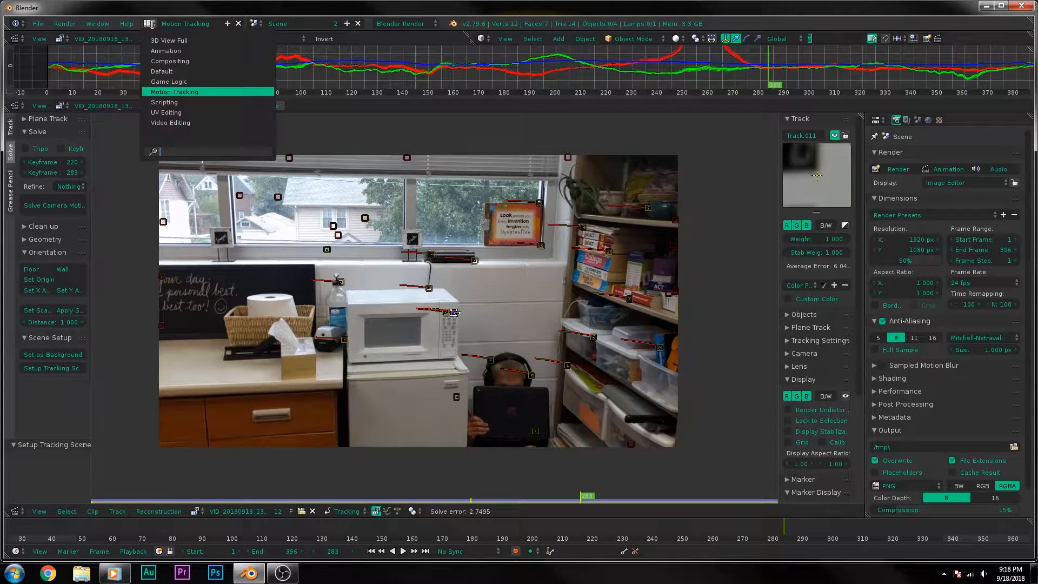
click(181, 72)
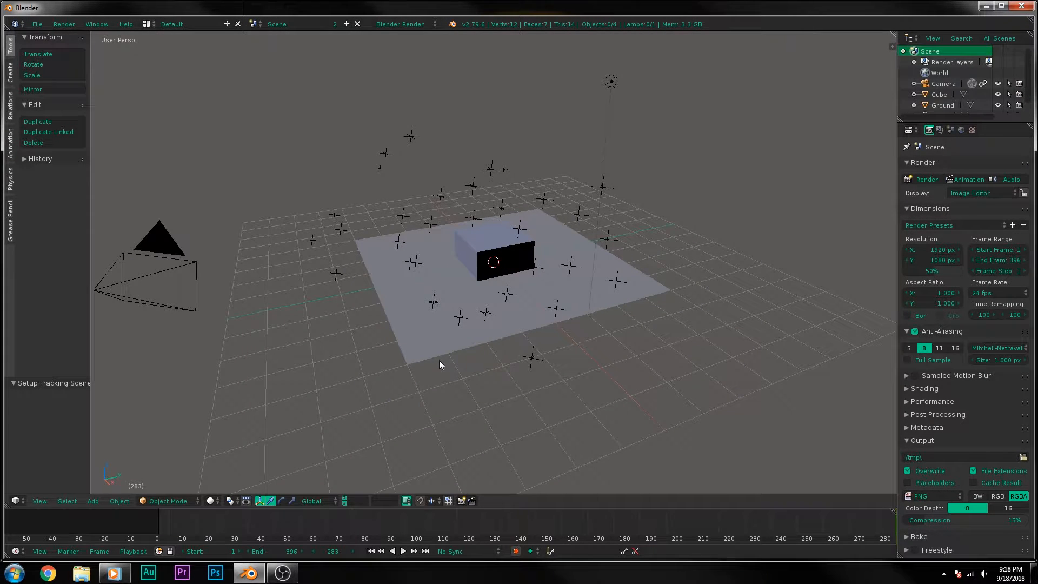
key(KP_0)
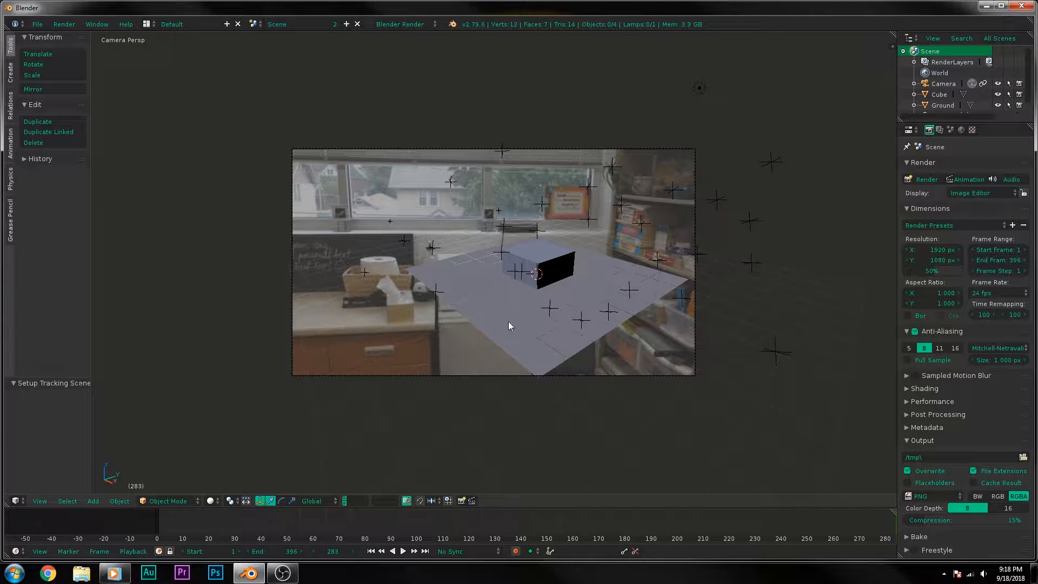
right_click(560, 310)
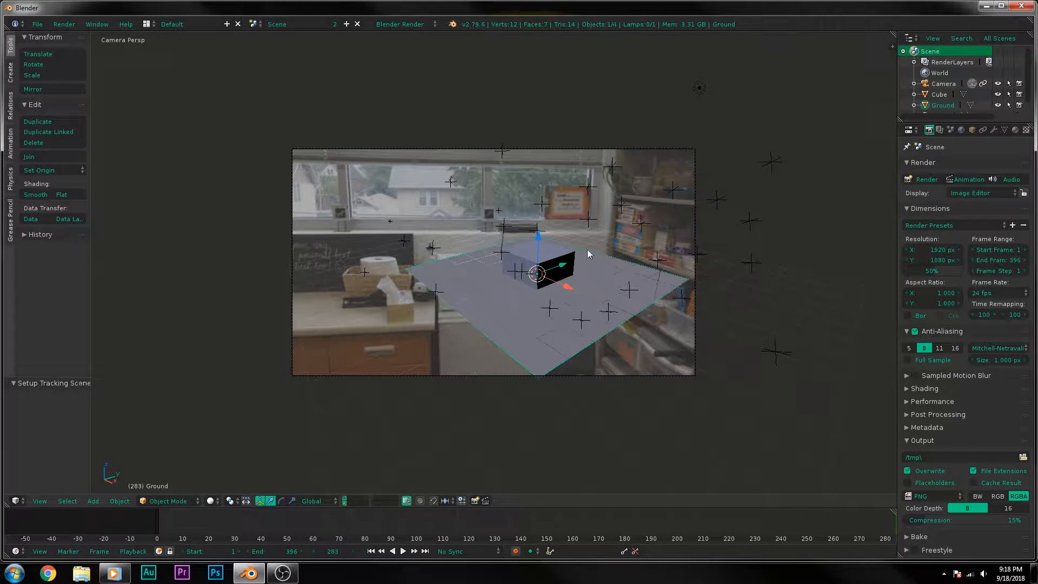
scroll(545, 287, up, 3)
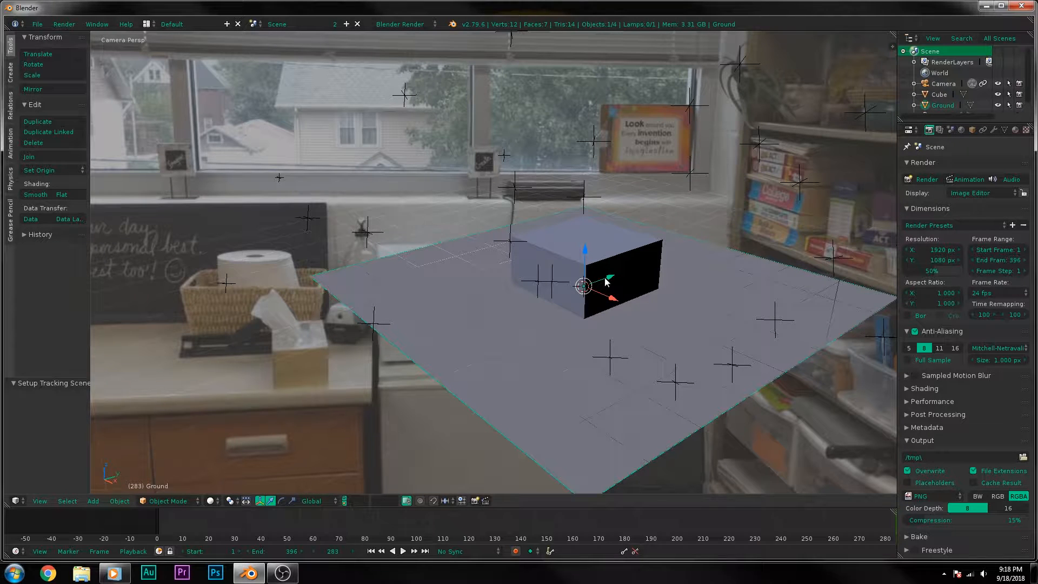
scroll(598, 299, down, 3)
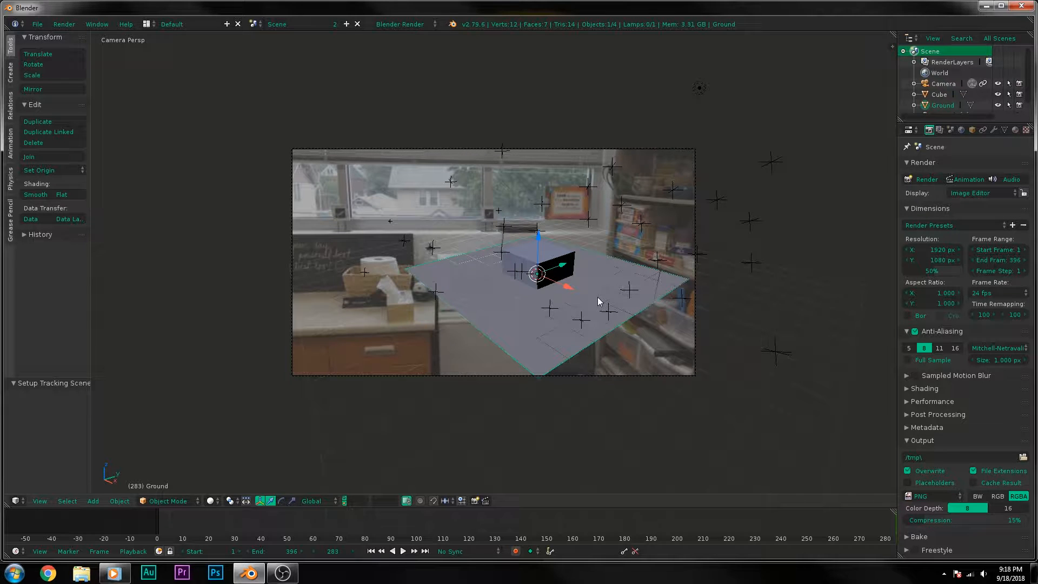
- Play the animation in both the camera view and the free perspective view to check the solved camera motion, stopping at frame 171
key(alt+a)
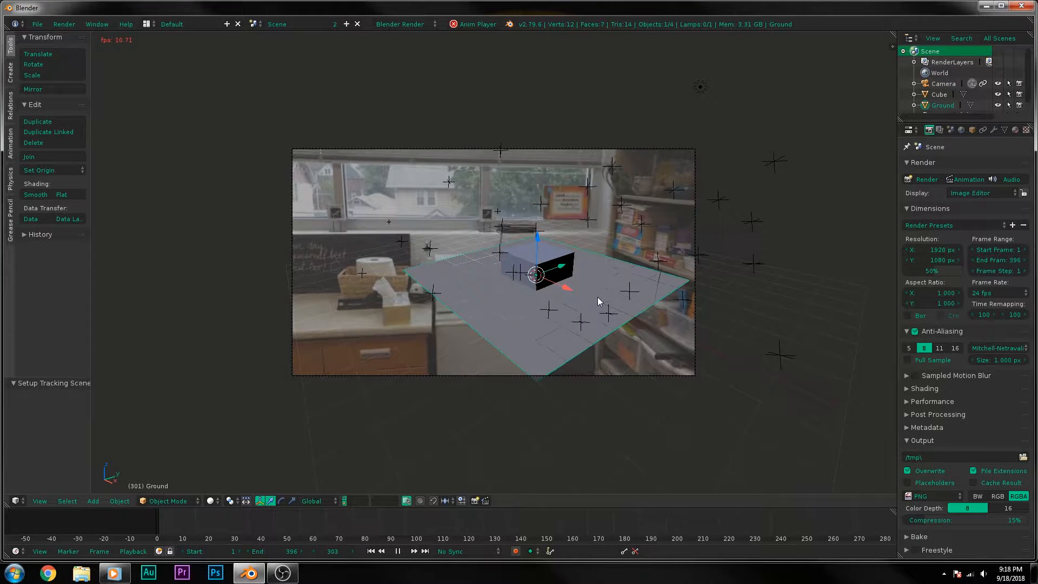
key(KP_0)
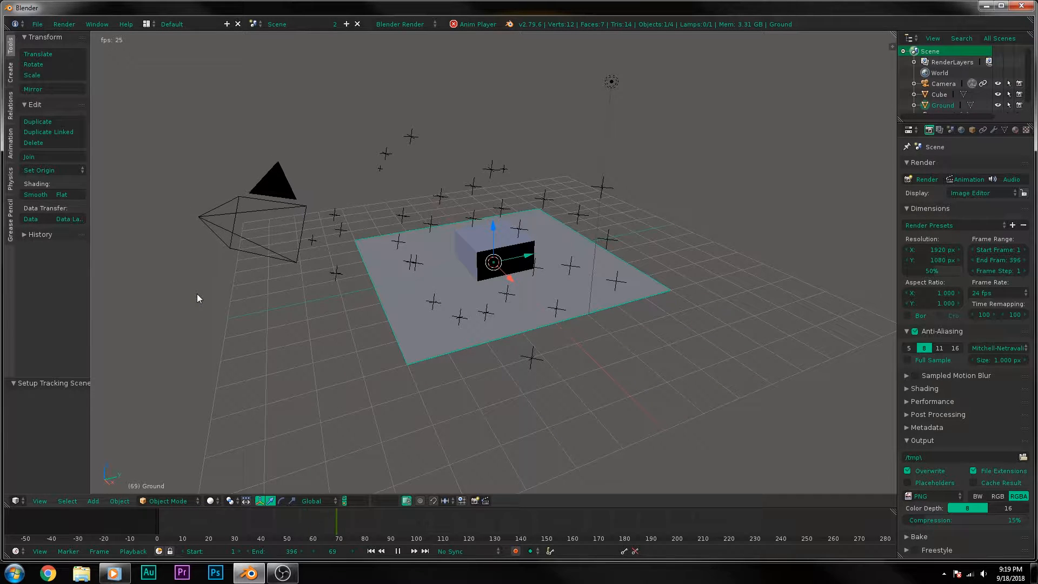
key(KP_0)
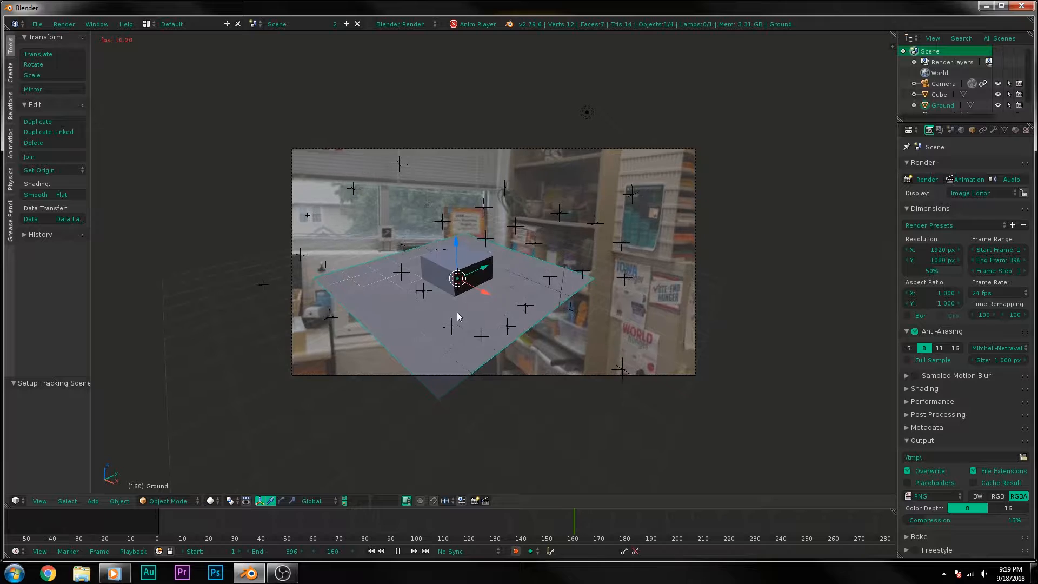
key(alt+a)
key(KP_0)
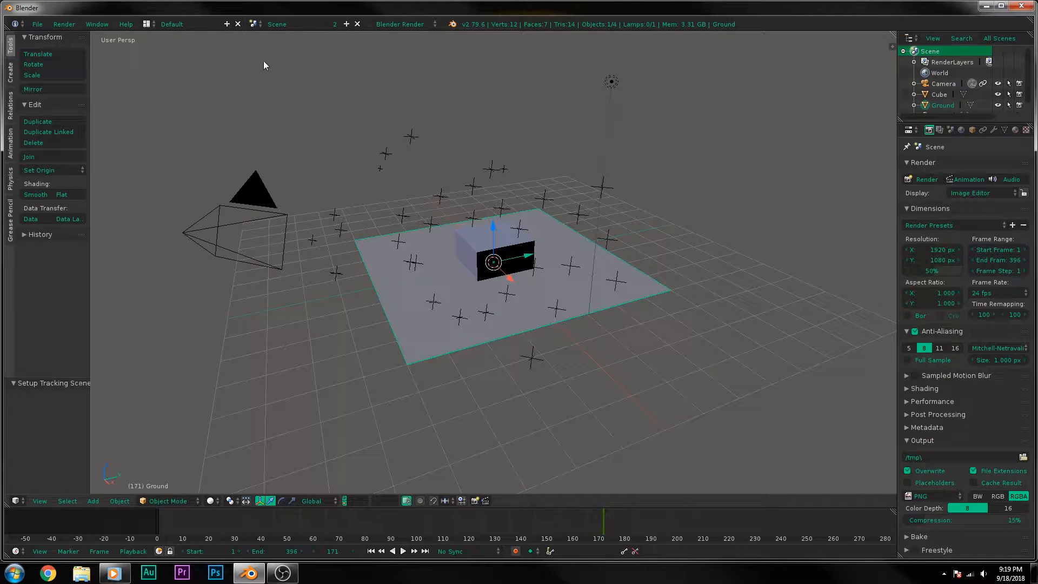
click(147, 24)
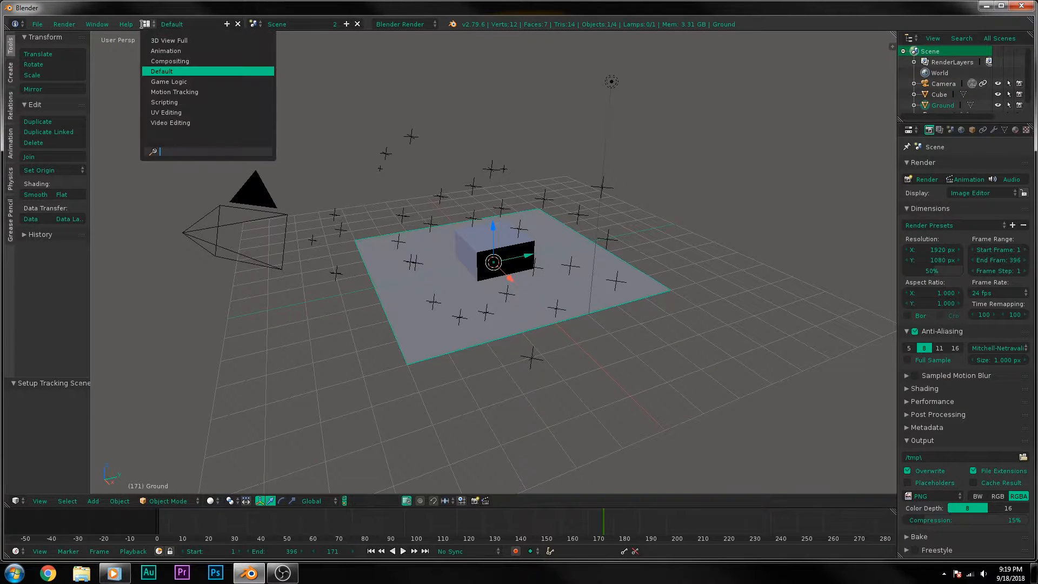
click(174, 92)
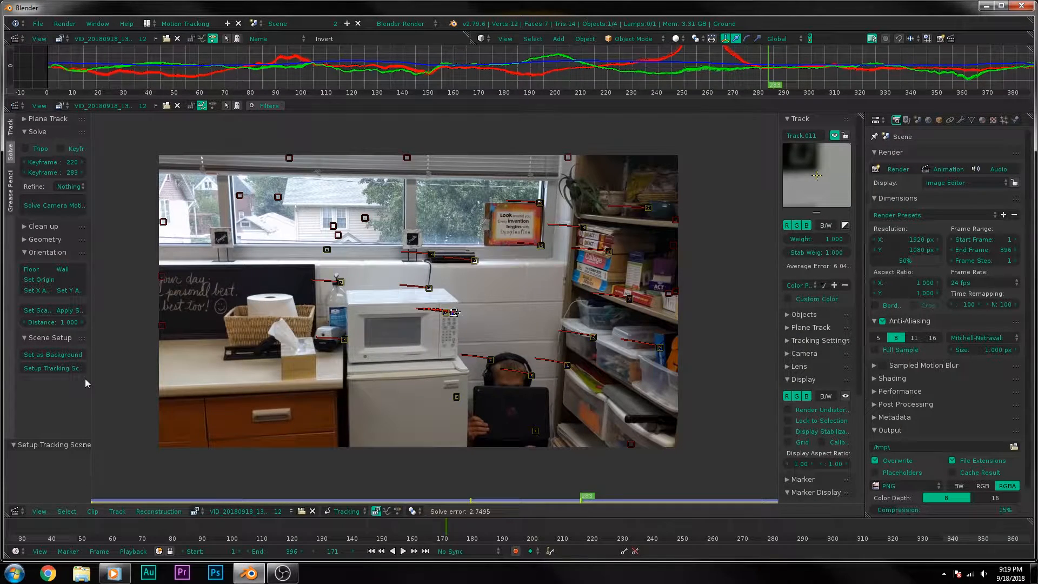
click(147, 24)
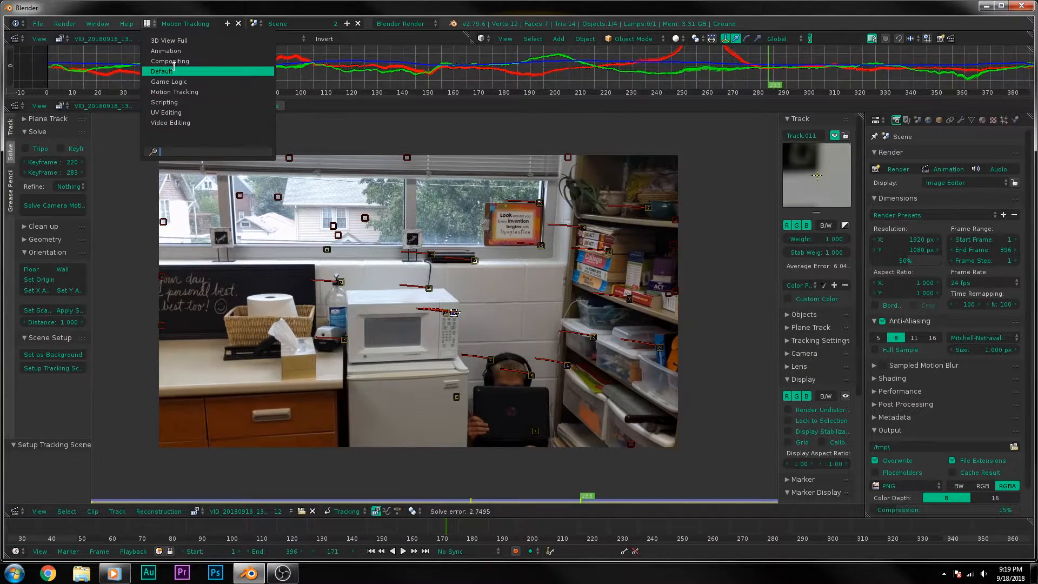
click(162, 71)
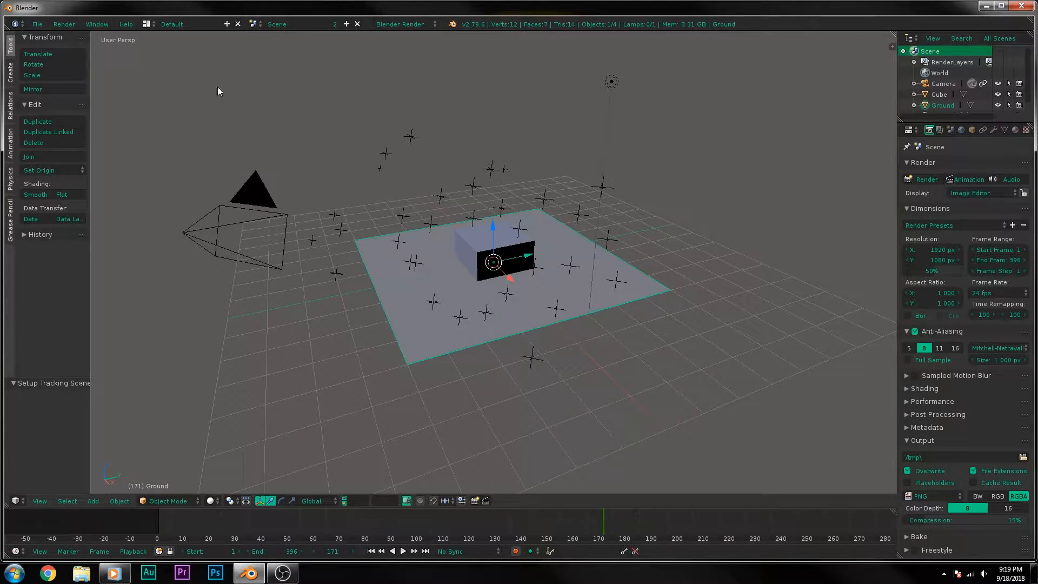
- Raise the cube about 1.06 units along Z, and hide it in the camera view
right_click(506, 246)
drag(492, 226, 512, 198)
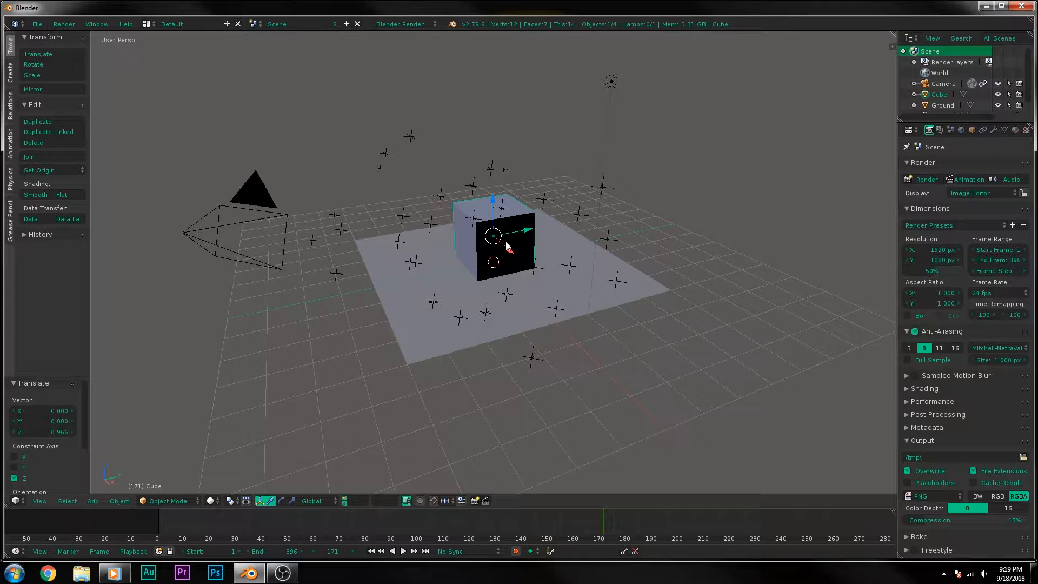
drag(493, 203, 496, 199)
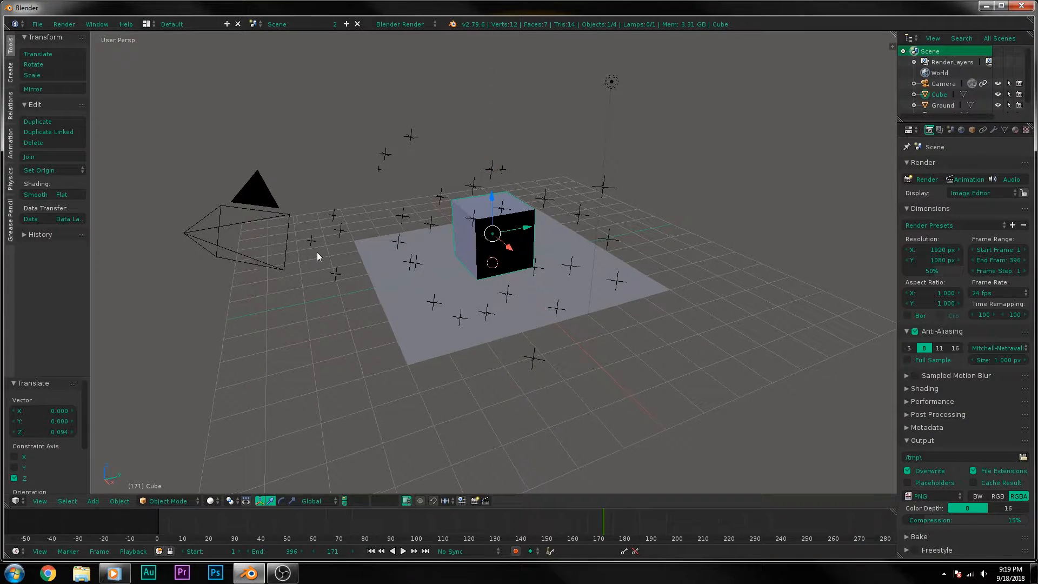
key(KP_0)
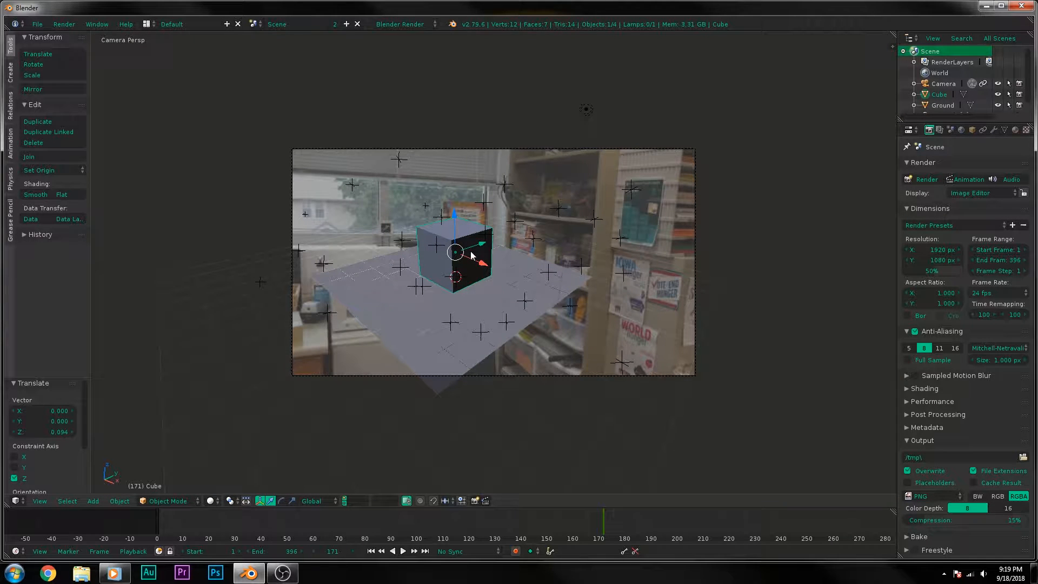
key(h)
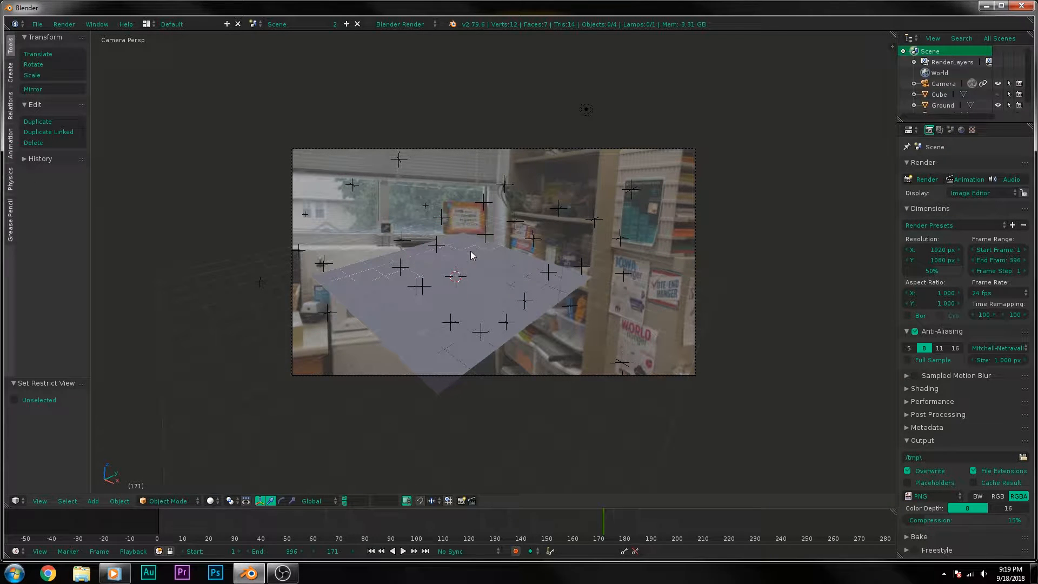
- Lower the ground plane about 0.84 units along Z and scale it down to about 0.478
right_click(474, 265)
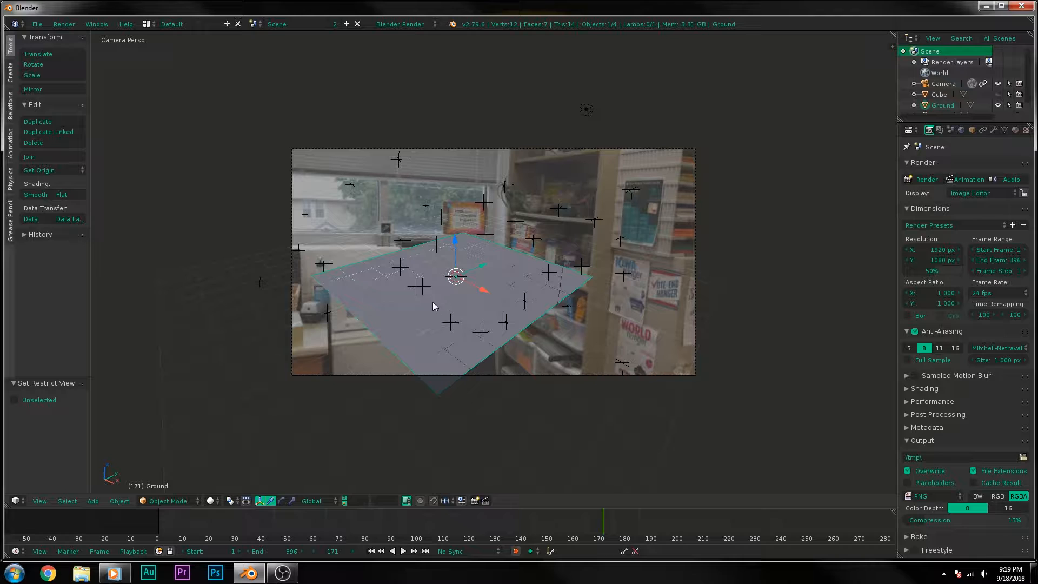
drag(454, 244, 461, 311)
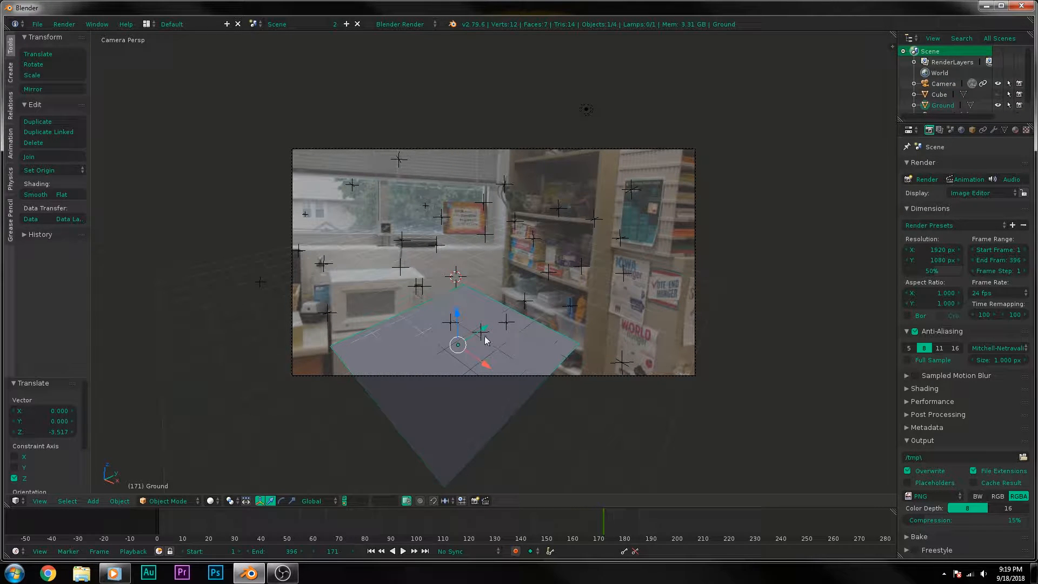
drag(460, 323, 462, 265)
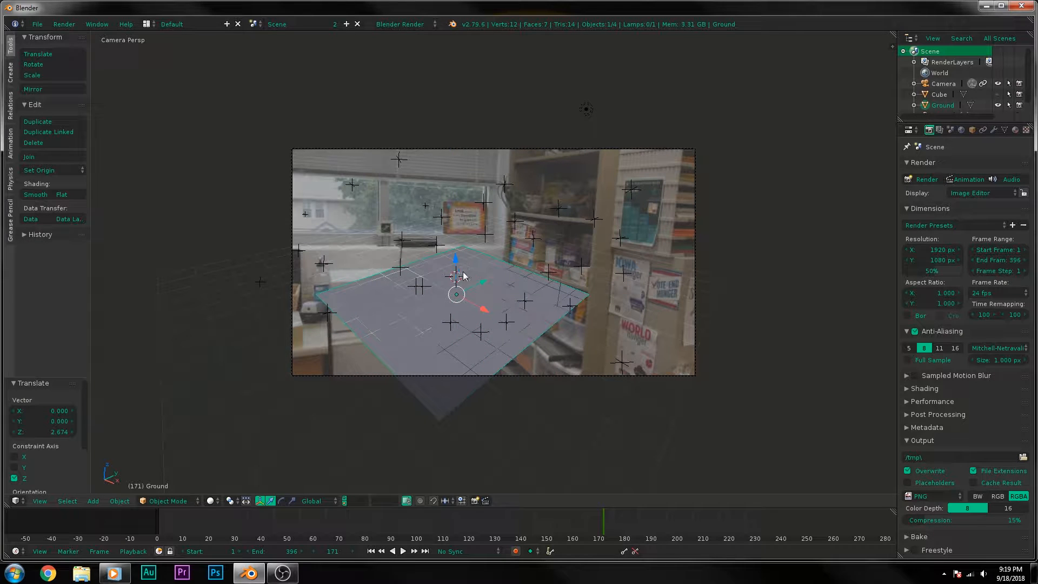
key(s)
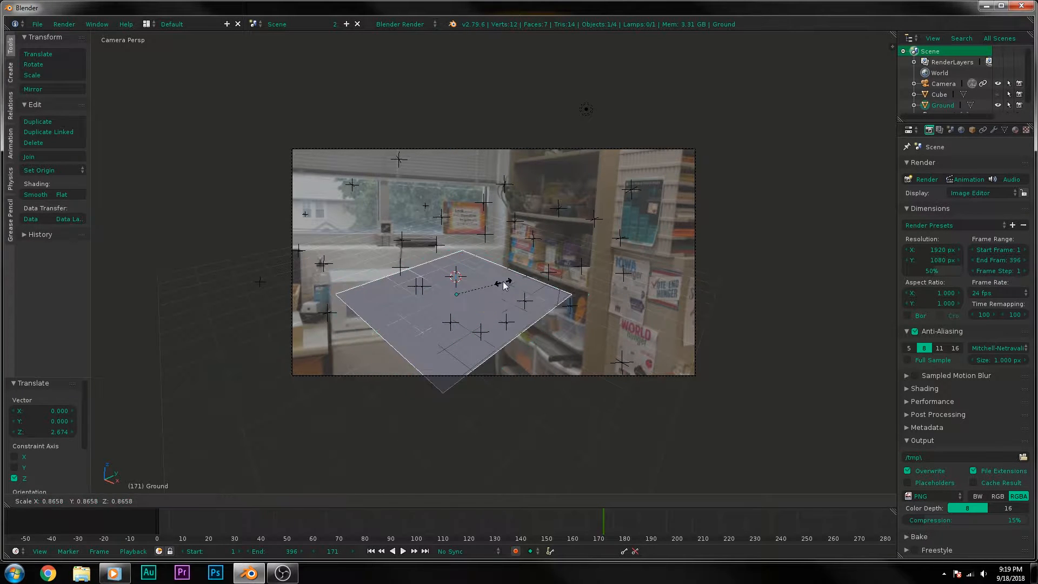
click(518, 286)
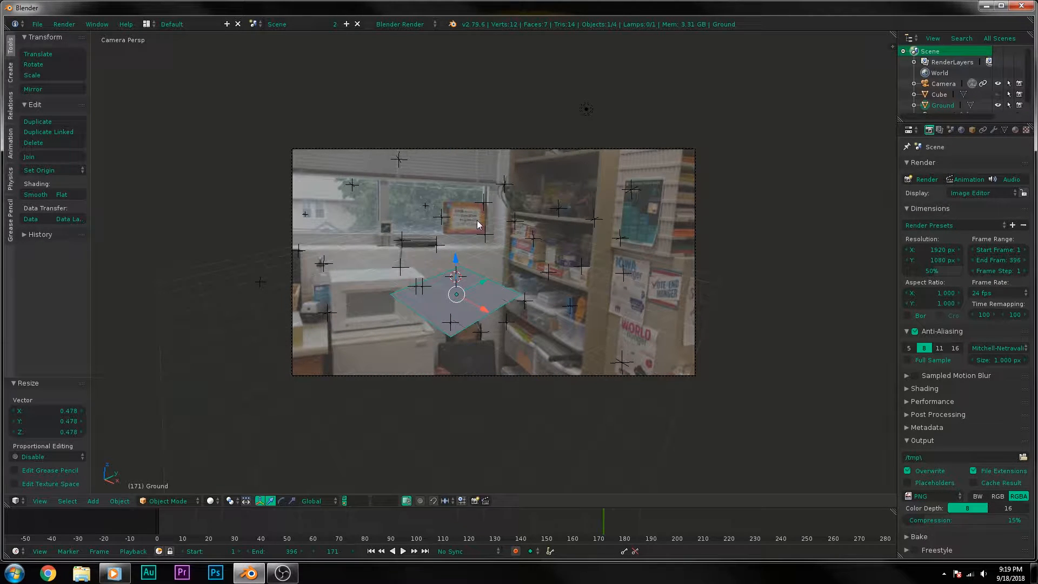
- Rotate the ground plane about -27.8° around Z and move it over the microwave, by about X -2.700, Y -1.799, Z 0.958
key(r)
key(z)
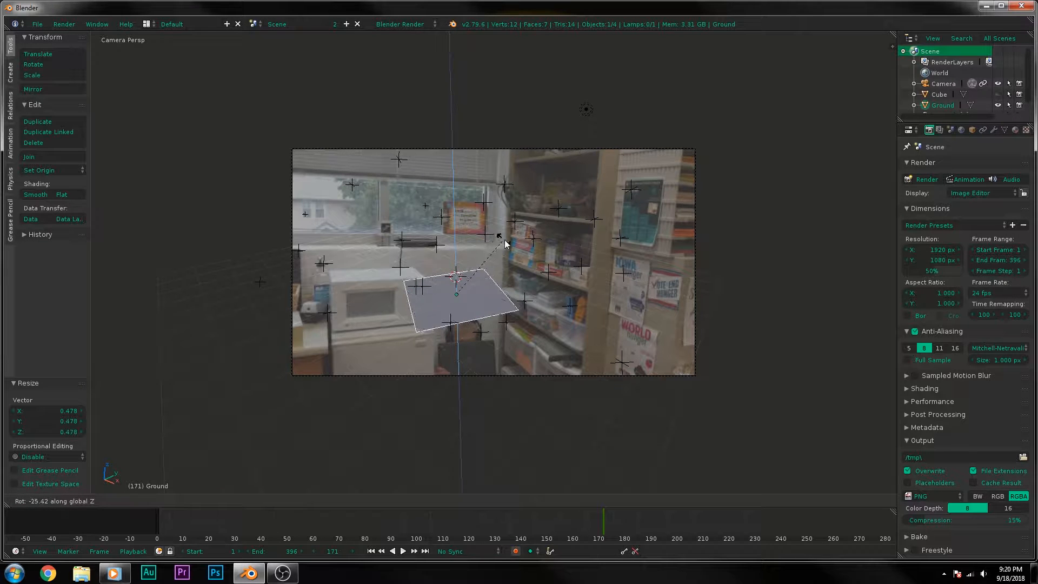
click(503, 238)
scroll(391, 284, up, 6)
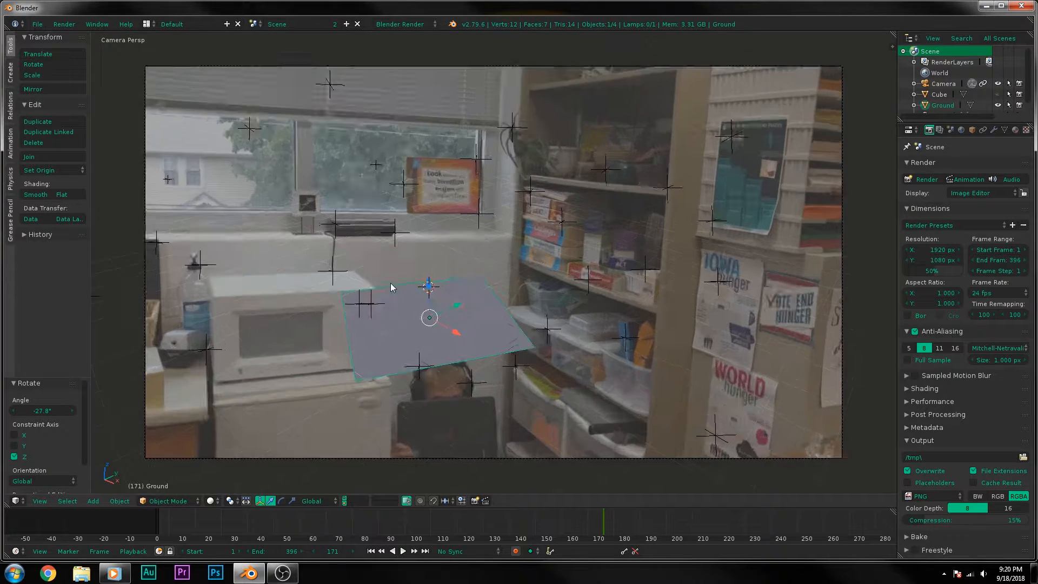
shift+middle_drag(324, 249, 610, 285)
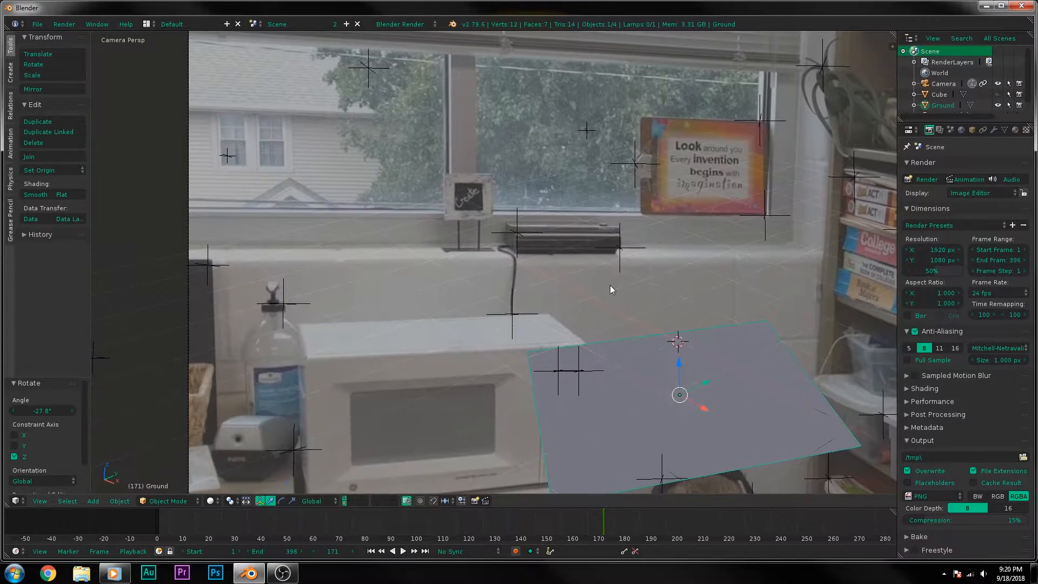
key(g)
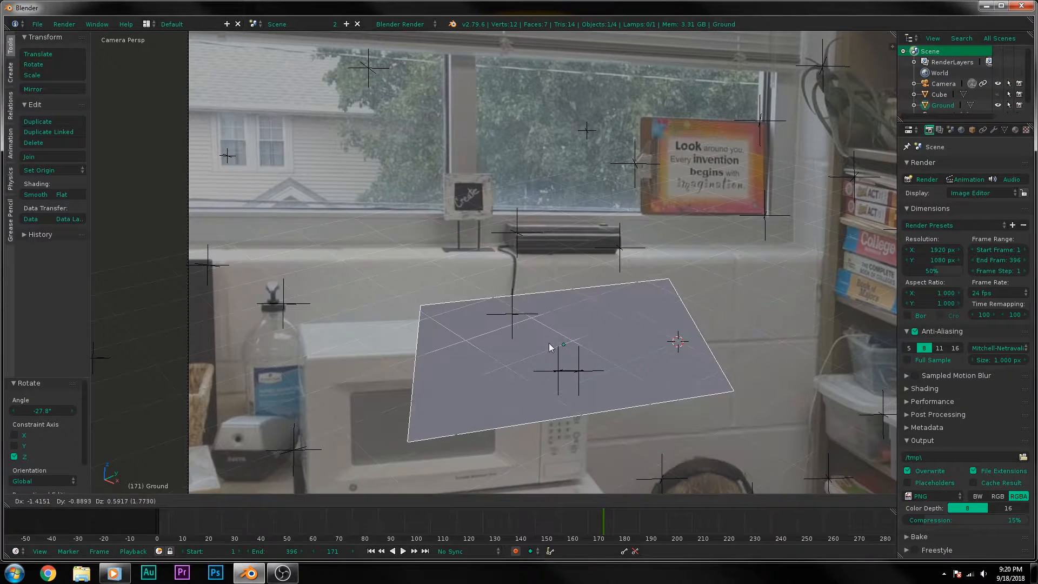
click(447, 314)
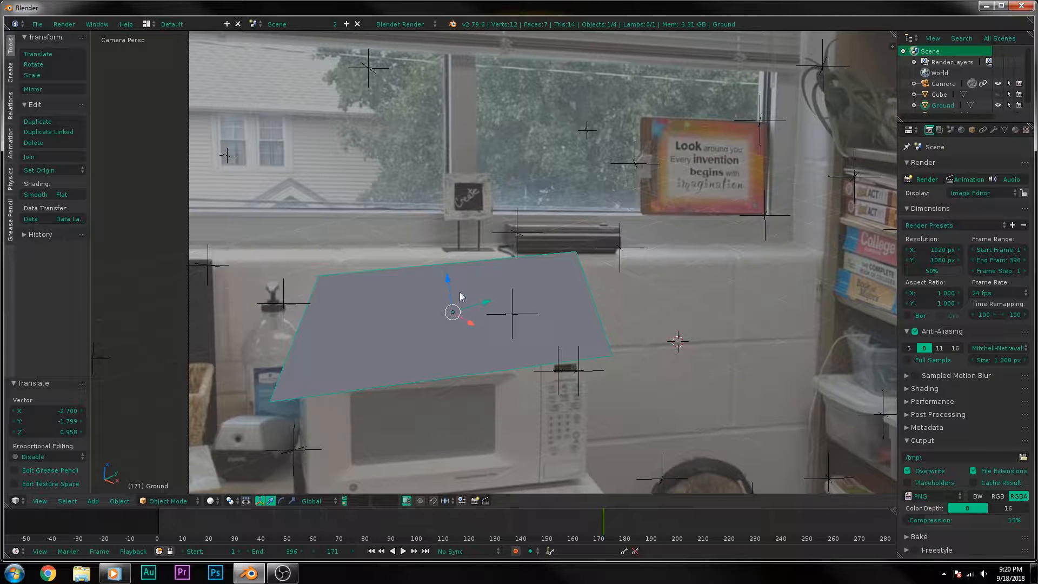
- In wireframe, edit the plane's mesh and move its front-left vertex horizontally onto the microwave top's front-left corner, about X -0.837, Y 0.710
key(z)
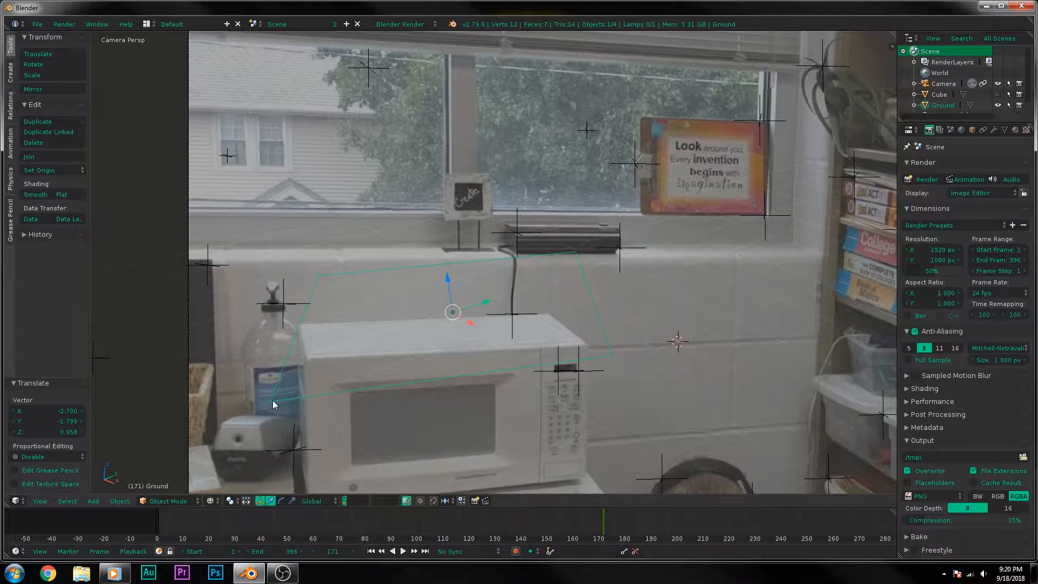
key(Tab)
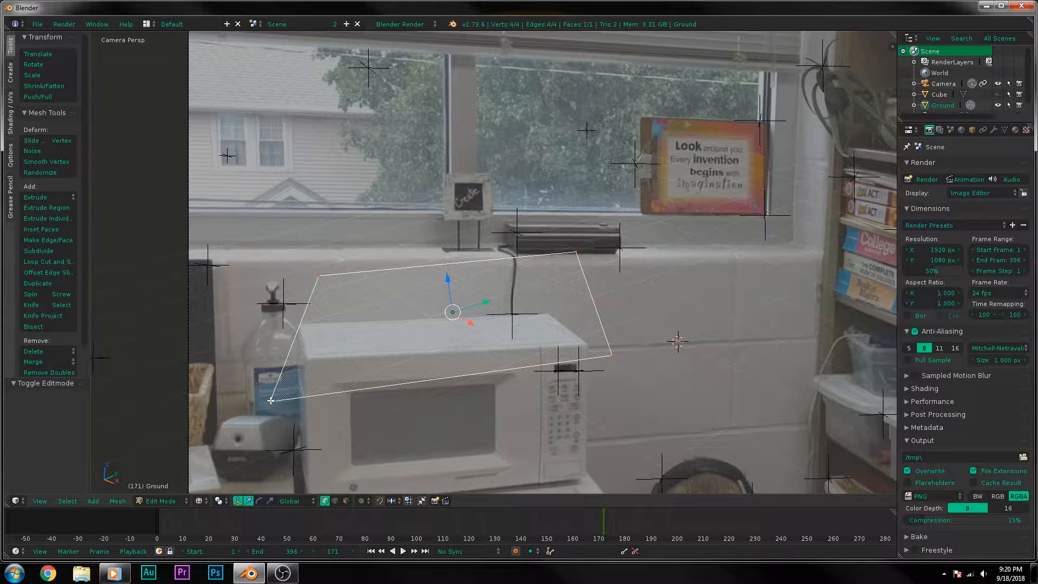
right_click(271, 401)
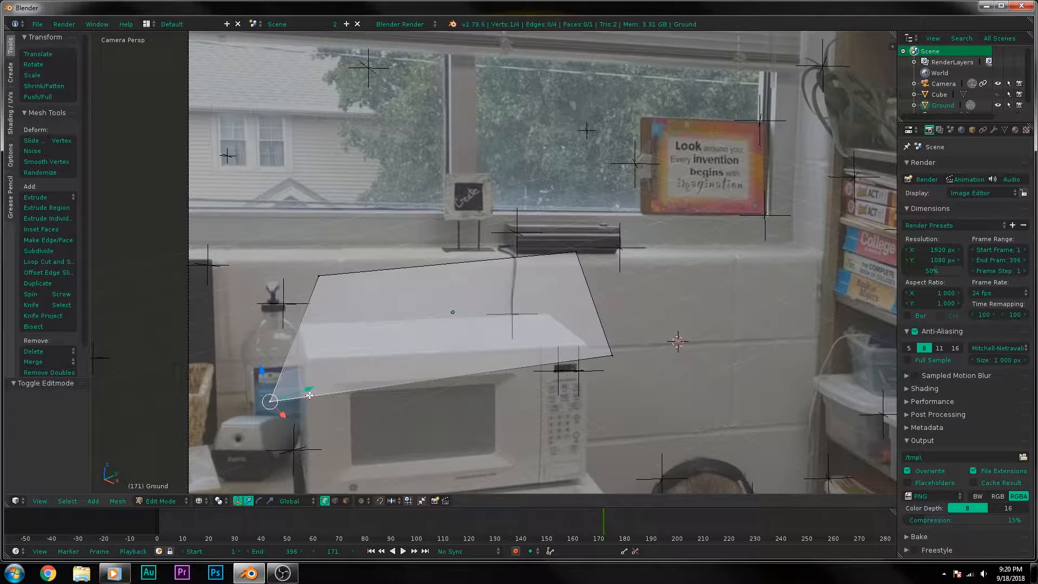
key(g)
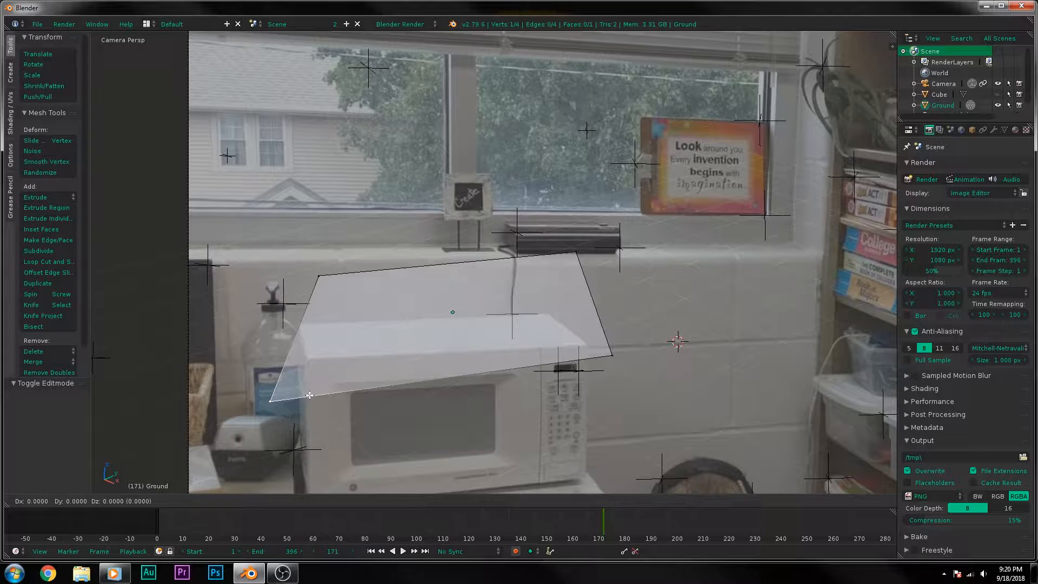
key(shift+z)
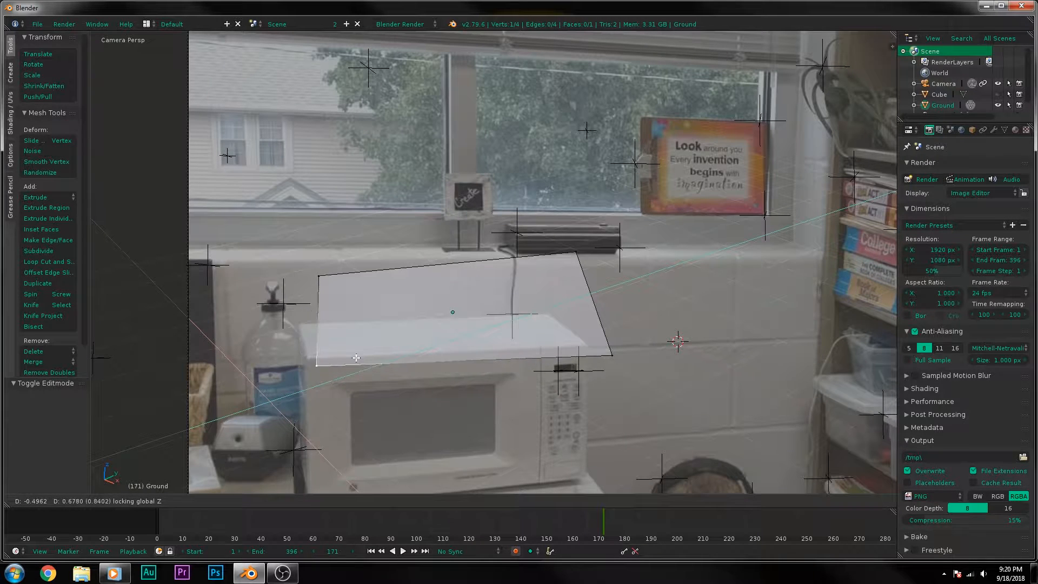
click(348, 350)
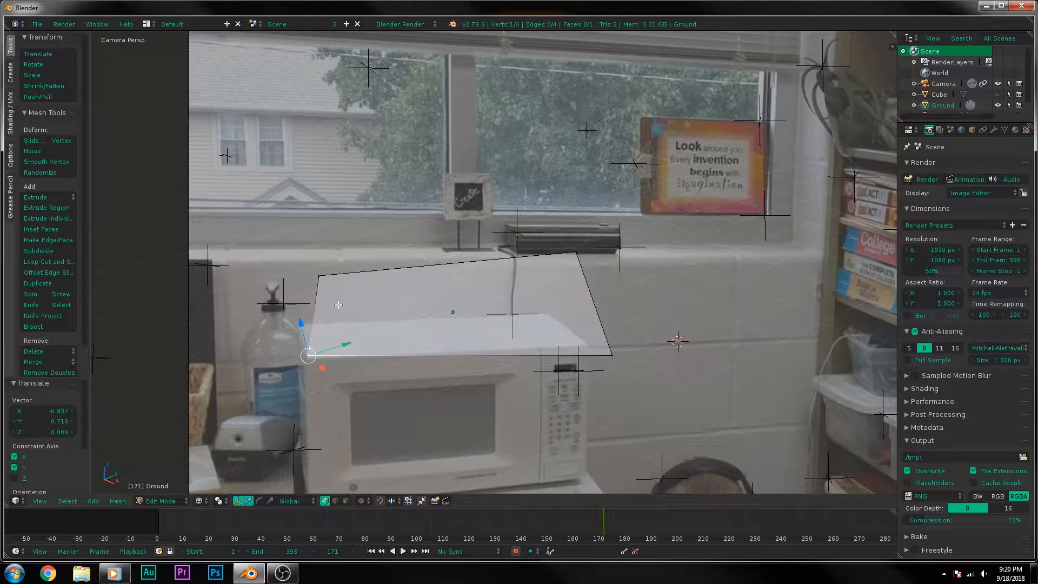
- Move the ground plane's back-left vertex horizontally onto the microwave top's back-left corner, by about X 1.515, Y -0.815
right_click(324, 277)
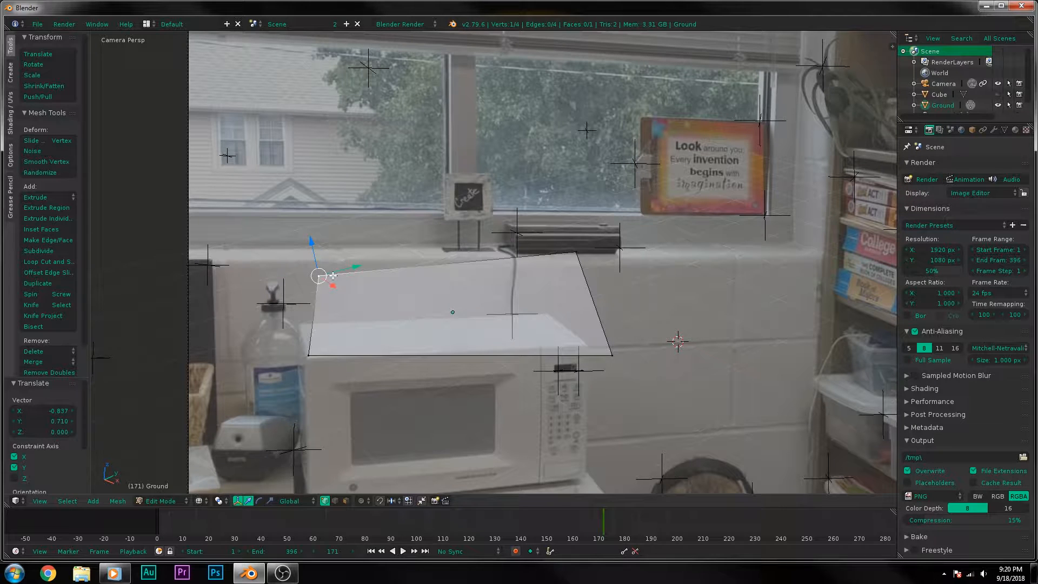
key(g)
key(shift+z)
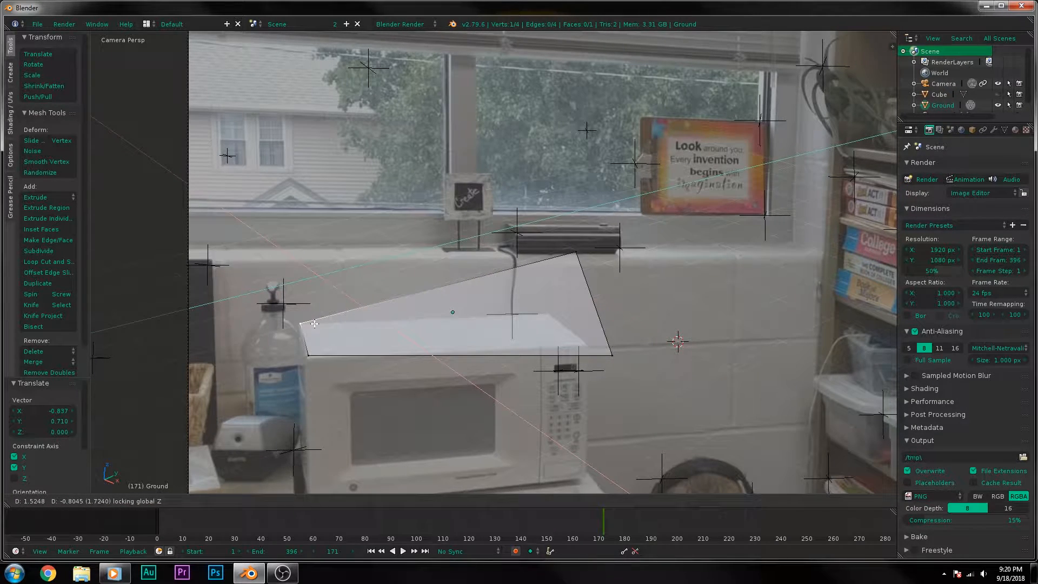
click(314, 323)
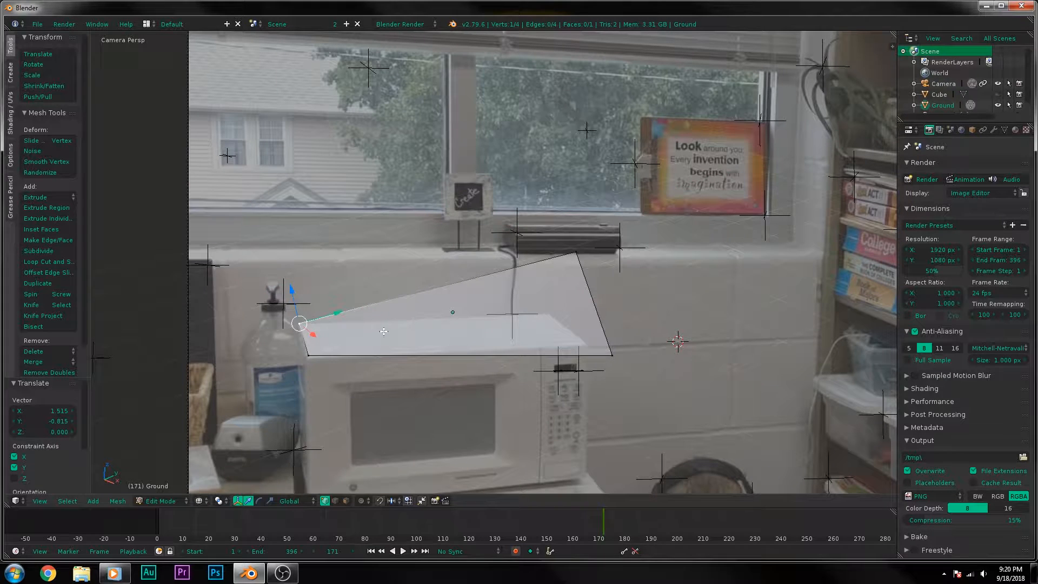
- Move the ground plane's front-right vertex horizontally onto the microwave top's front-right corner, by about X -0.498, Y -0.035
right_click(611, 355)
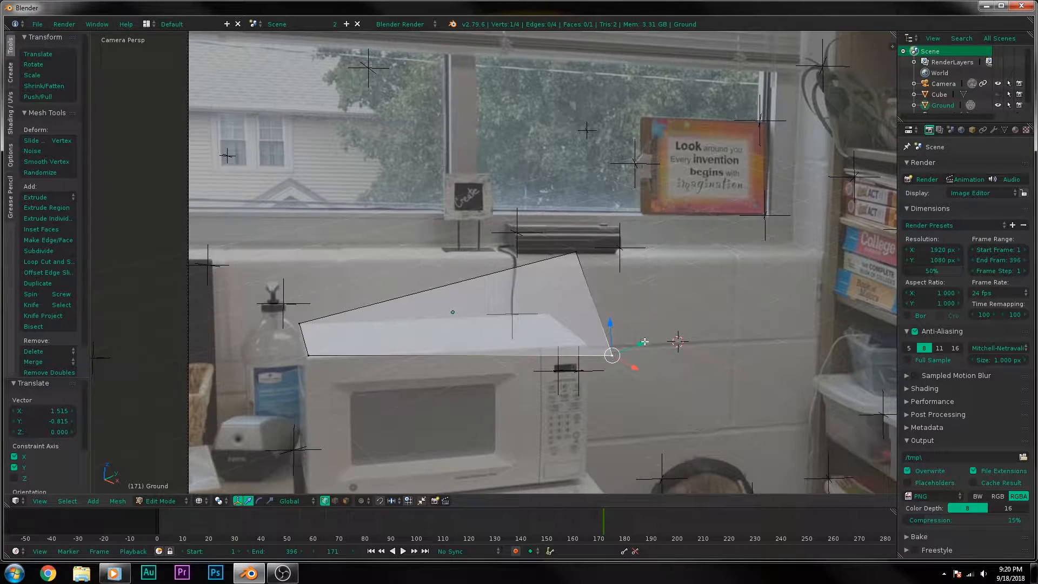
key(g)
key(shift+z)
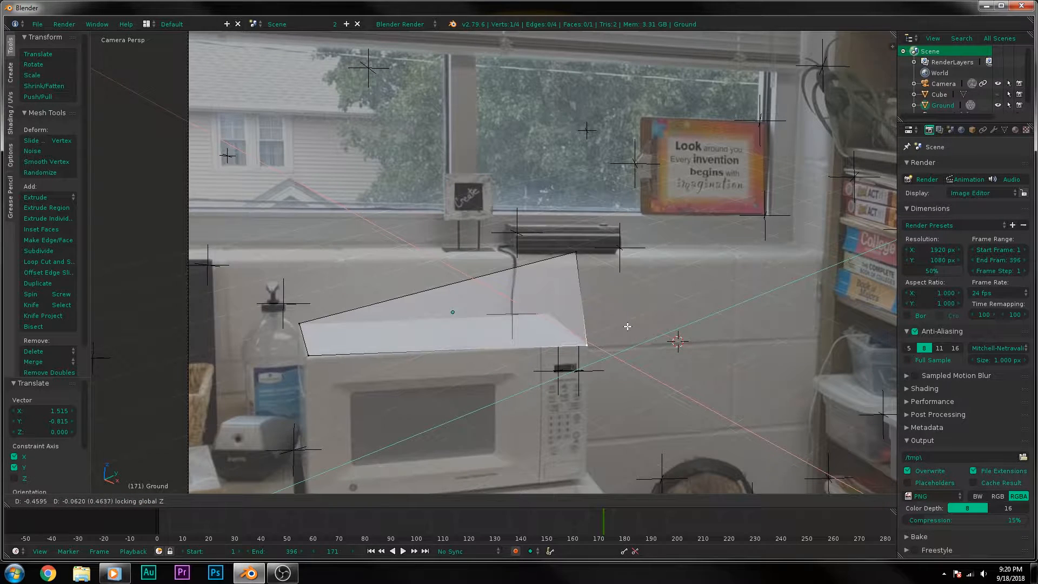
click(629, 327)
- Move the back-right vertex horizontally onto the microwave top's back-right corner, about X 1.713, Y -1.676, and return to Object Mode with solid shading
right_click(578, 253)
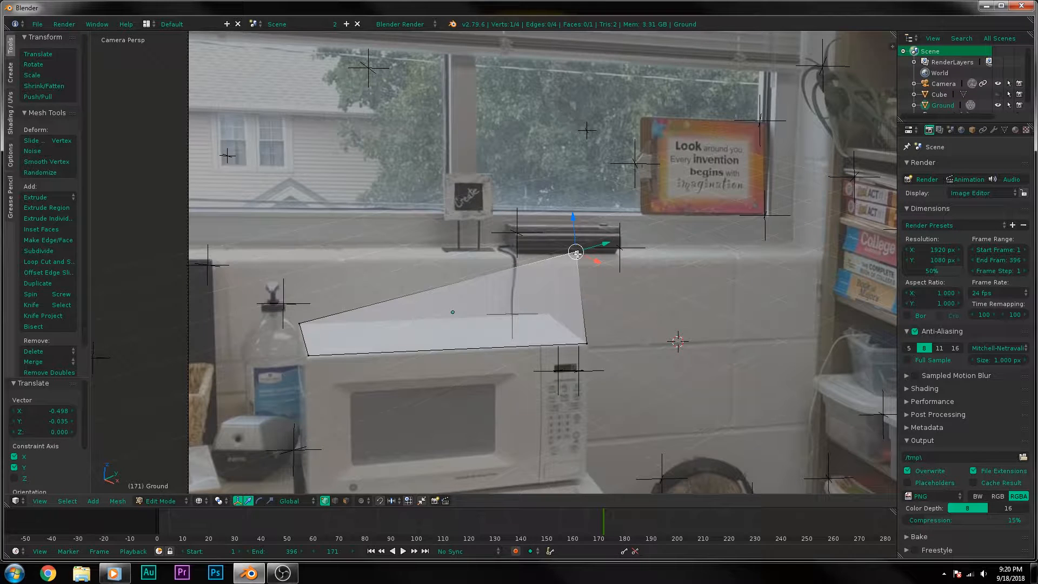
key(g)
key(shift+z)
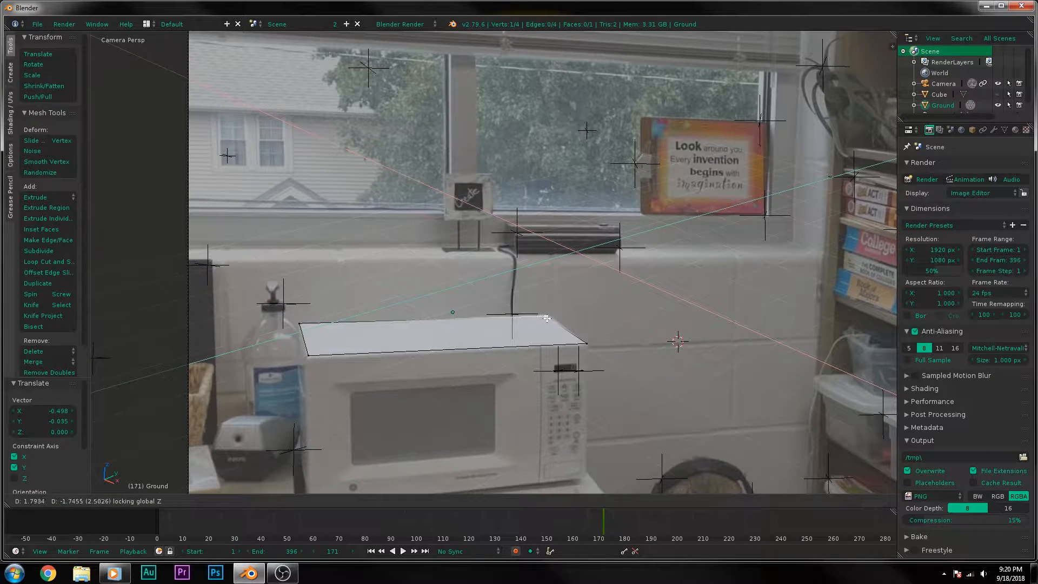
click(546, 313)
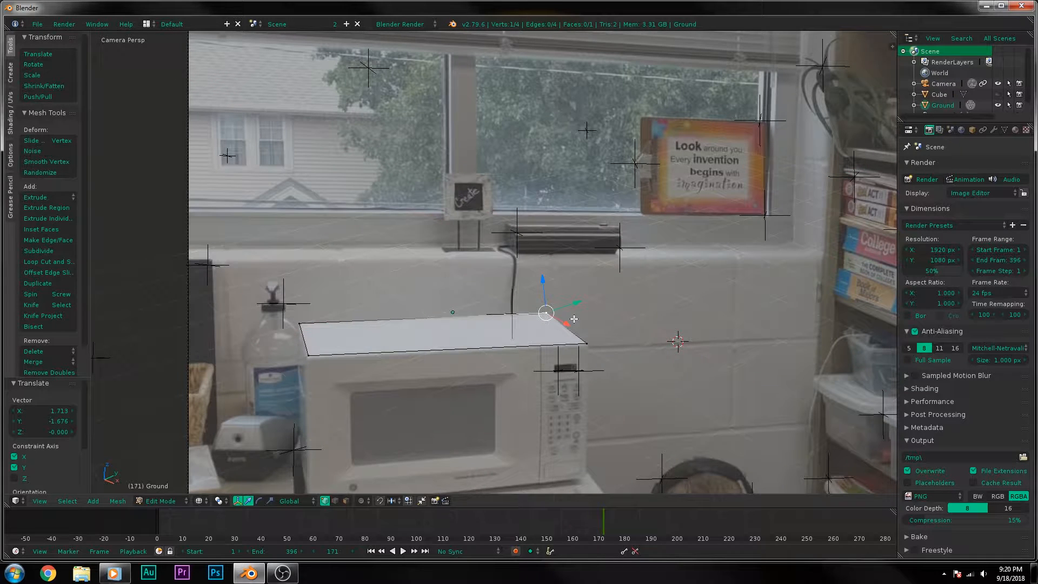
key(Tab)
key(z)
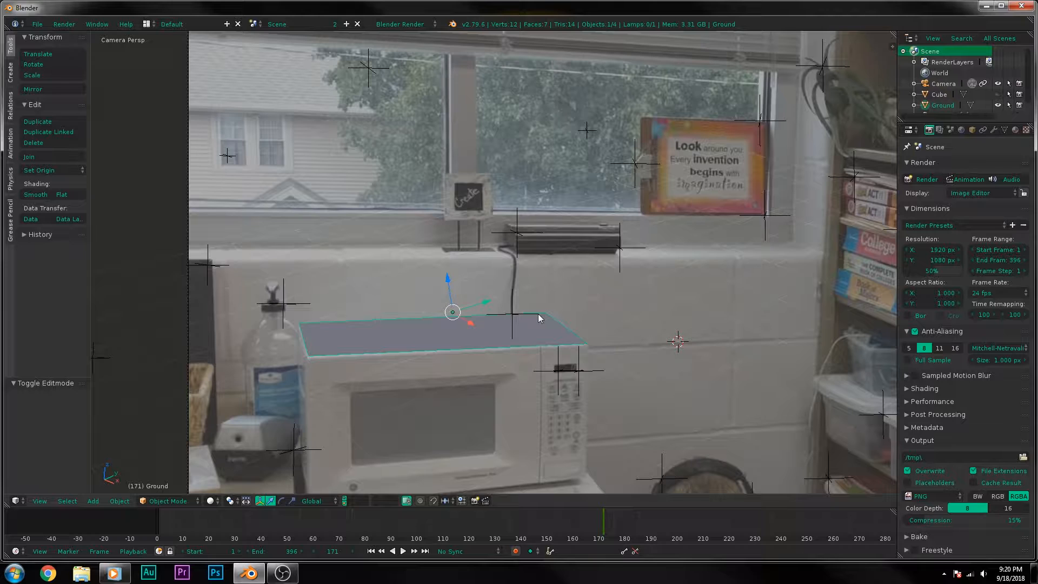
- Unhide the cube and move it over the microwave, by about X -2.217, Y -1.812, Z 0.228
key(alt+h)
shift+right_click(671, 275)
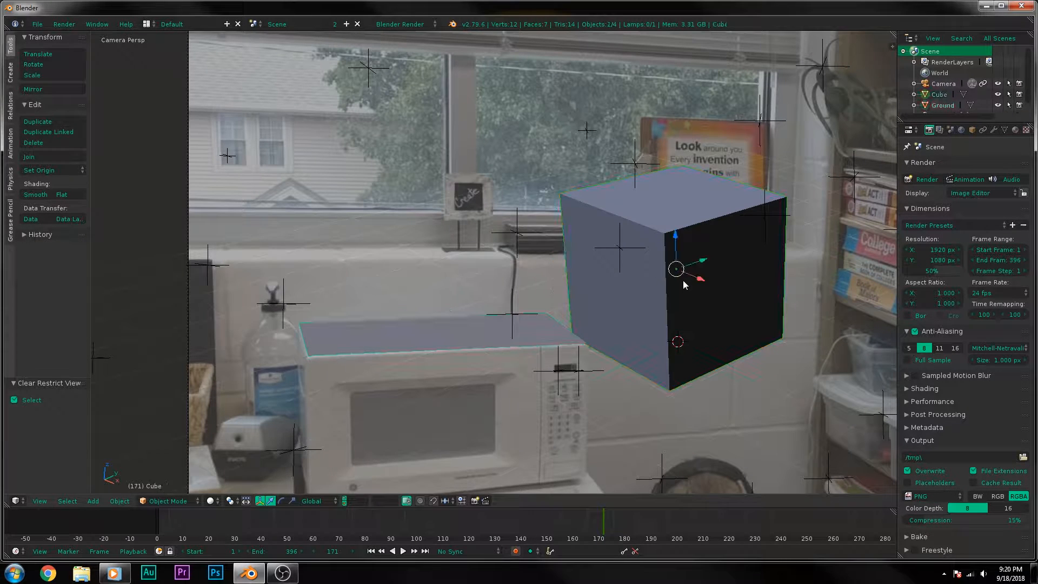
key(g)
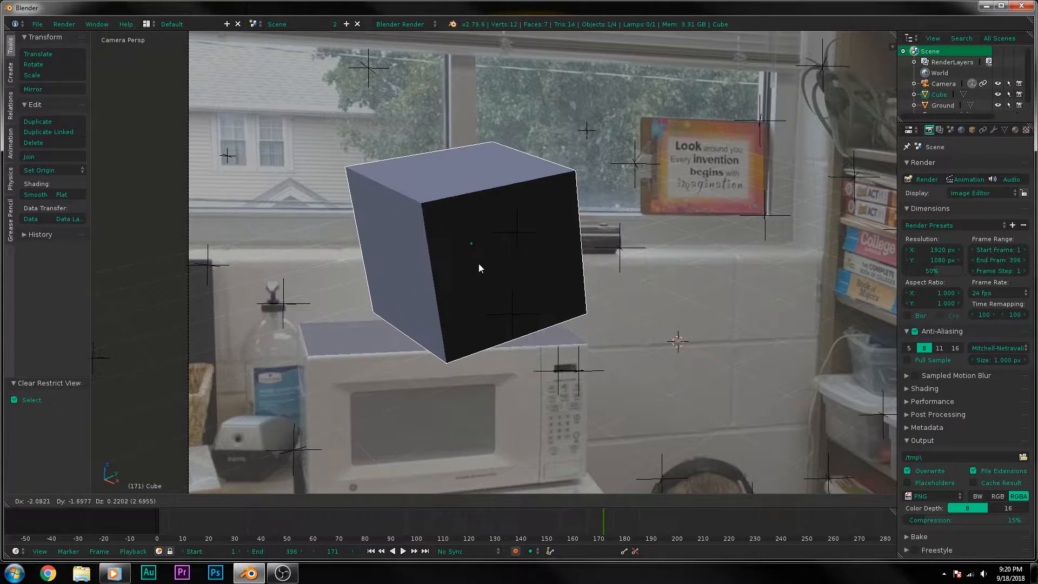
click(461, 265)
- Outside the camera view, scale the cube down uniformly to a small box that fits on the ground plane
key(KP_0)
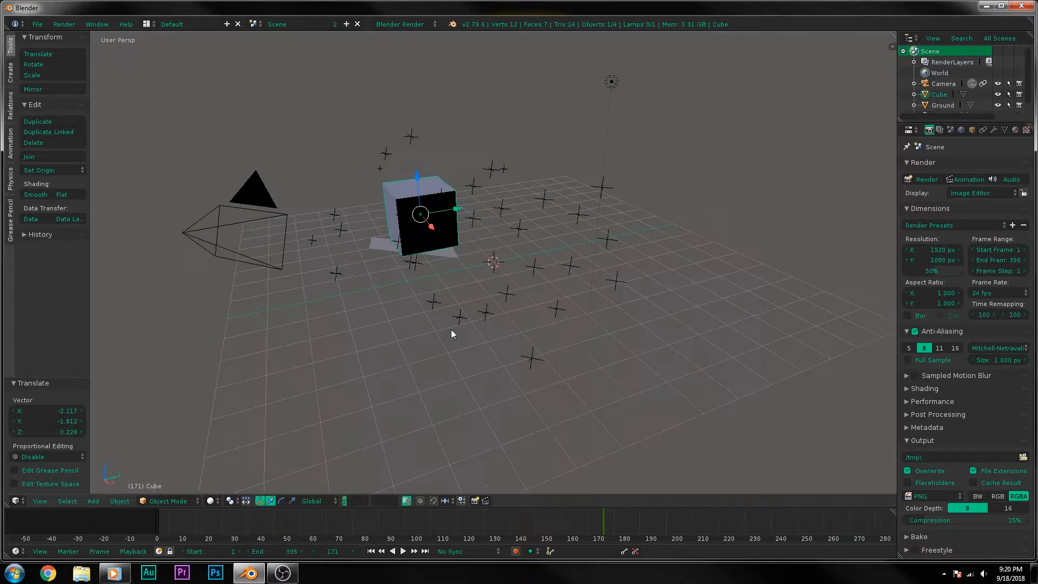
scroll(432, 293, up, 2)
scroll(431, 293, up, 1)
middle_drag(219, 200, 346, 207)
key(s)
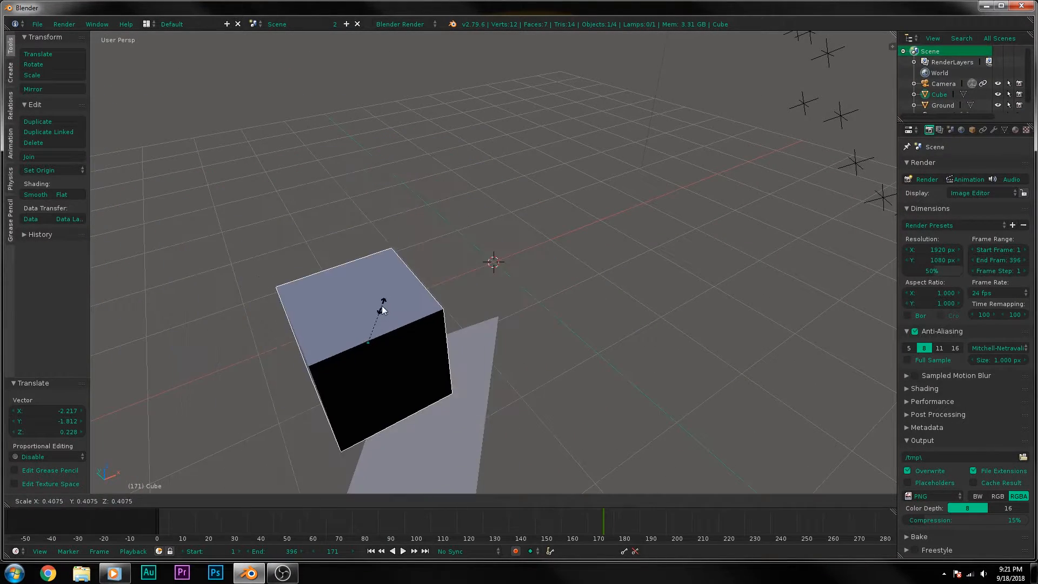
click(382, 330)
- Lower the cube about 1.147 along Z and shift it about -0.606 along Y onto the ground plane
middle_drag(427, 402, 393, 215)
drag(344, 132, 365, 286)
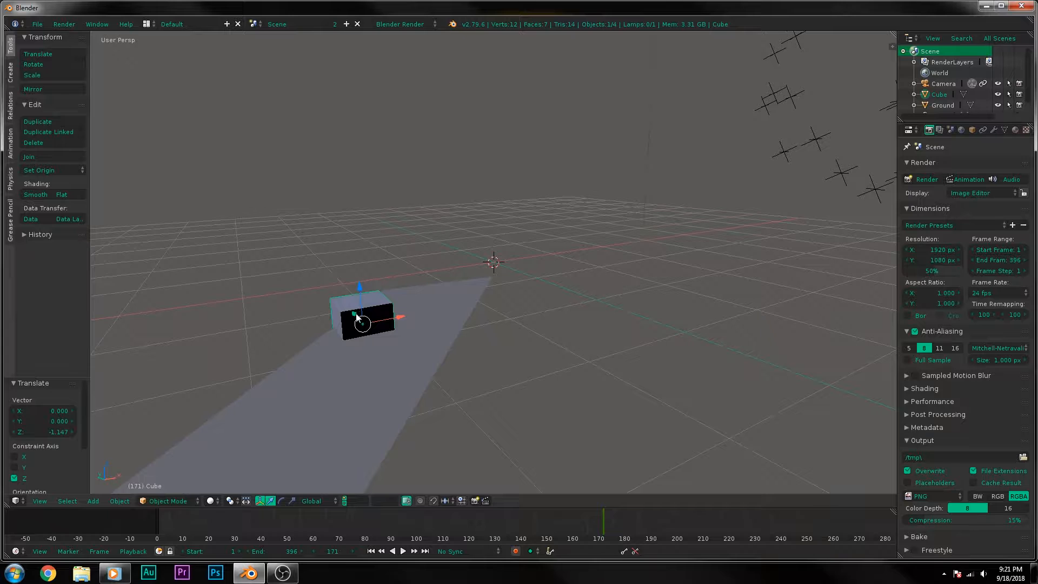
key(g)
key(y)
click(358, 354)
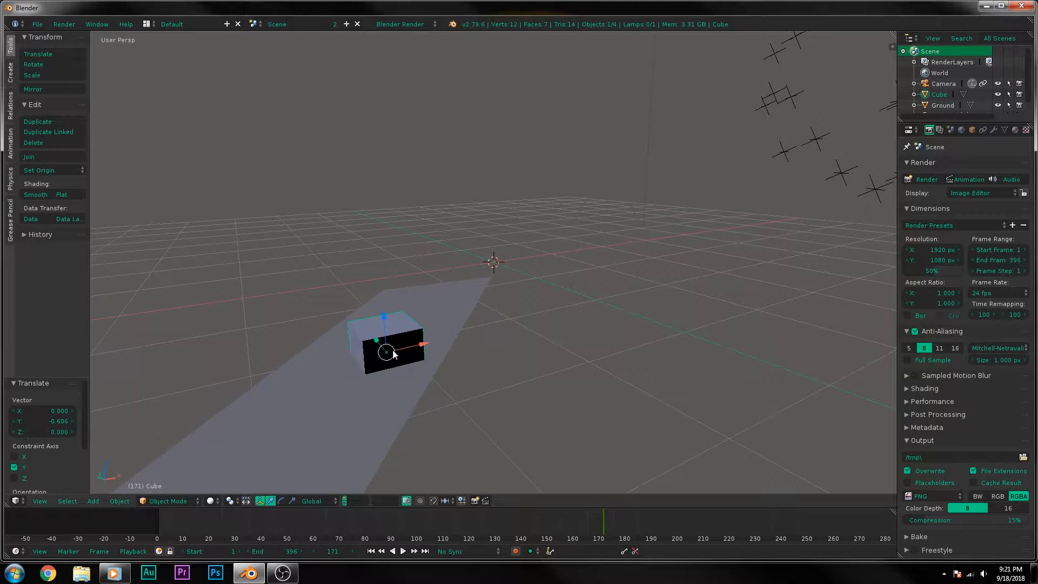
- Raise the cube about 0.195 along Z, and in the camera view trackball-rotate it about -10.3° and 14.9°
key(g)
key(z)
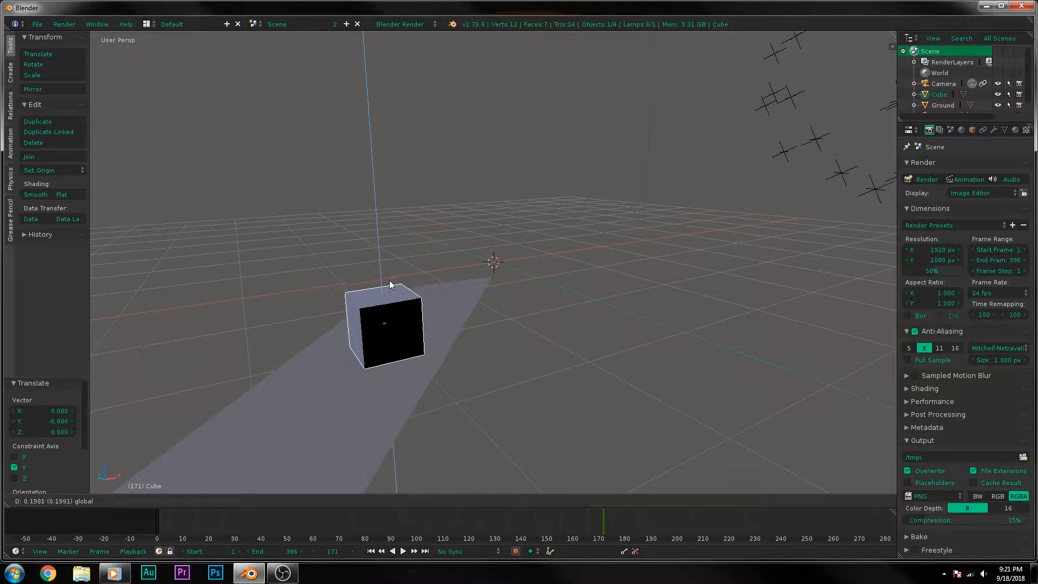
click(390, 282)
key(KP_0)
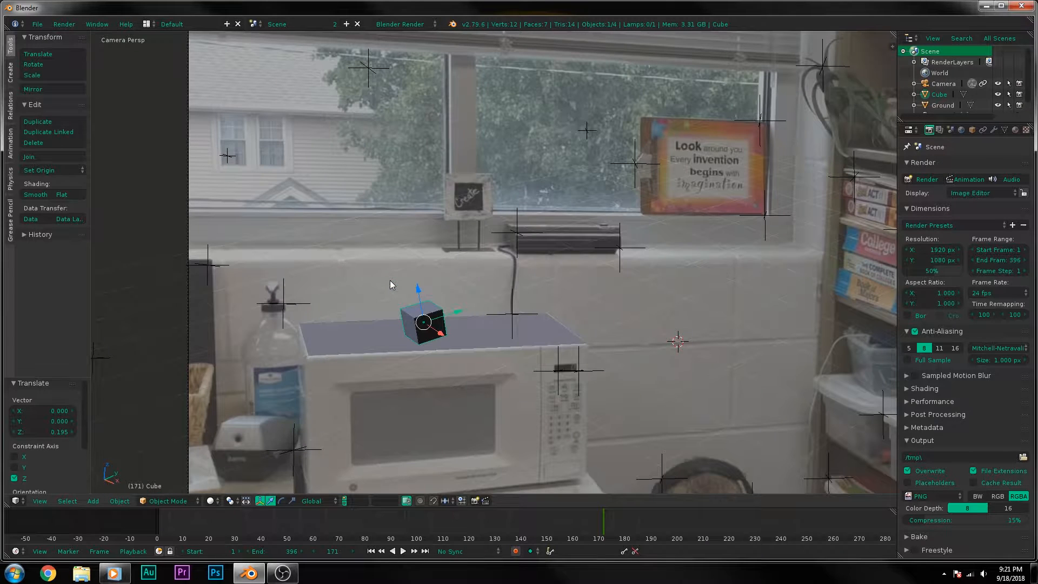
key(r)
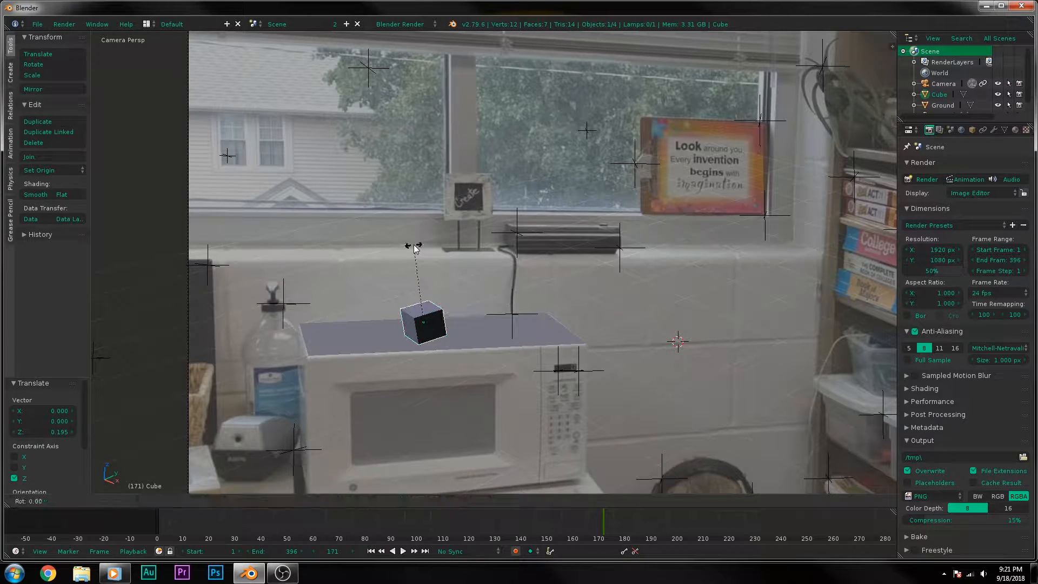
key(r)
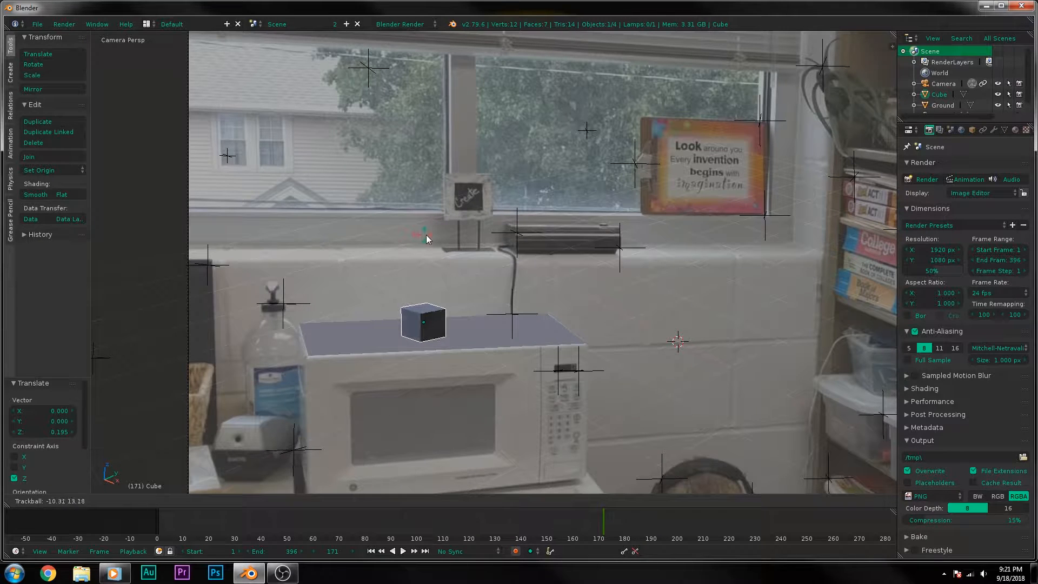
click(427, 235)
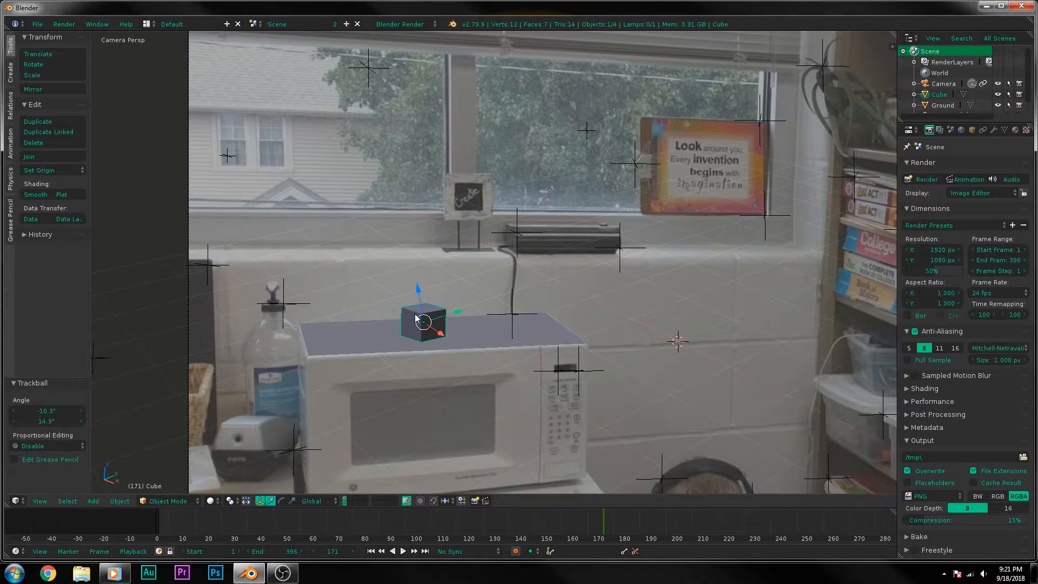
- In edge select mode, rip the top edge of the cube's right-hand face and pull it outward over the ground plane
key(Tab)
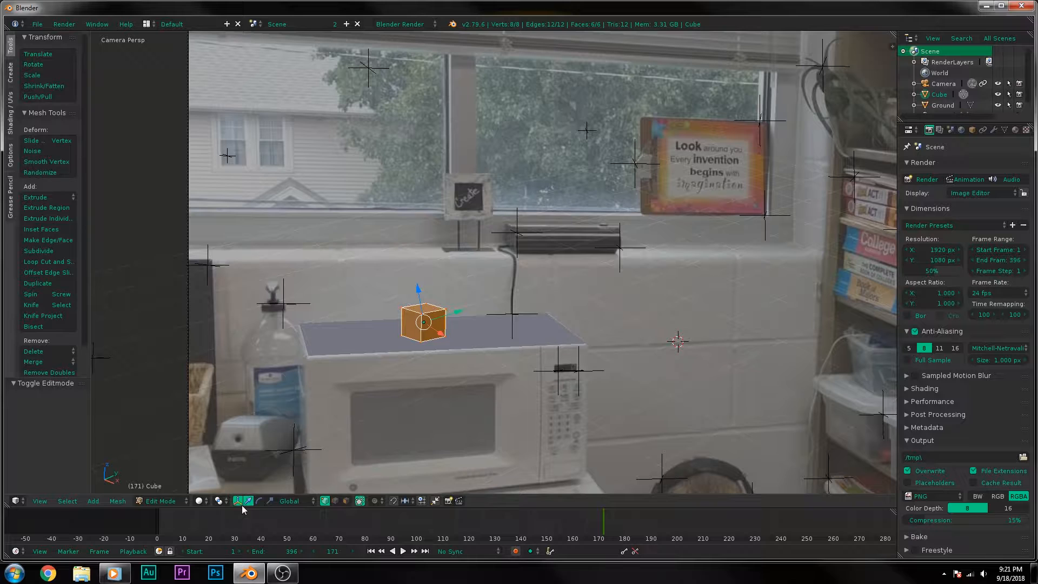
click(336, 500)
right_click(431, 312)
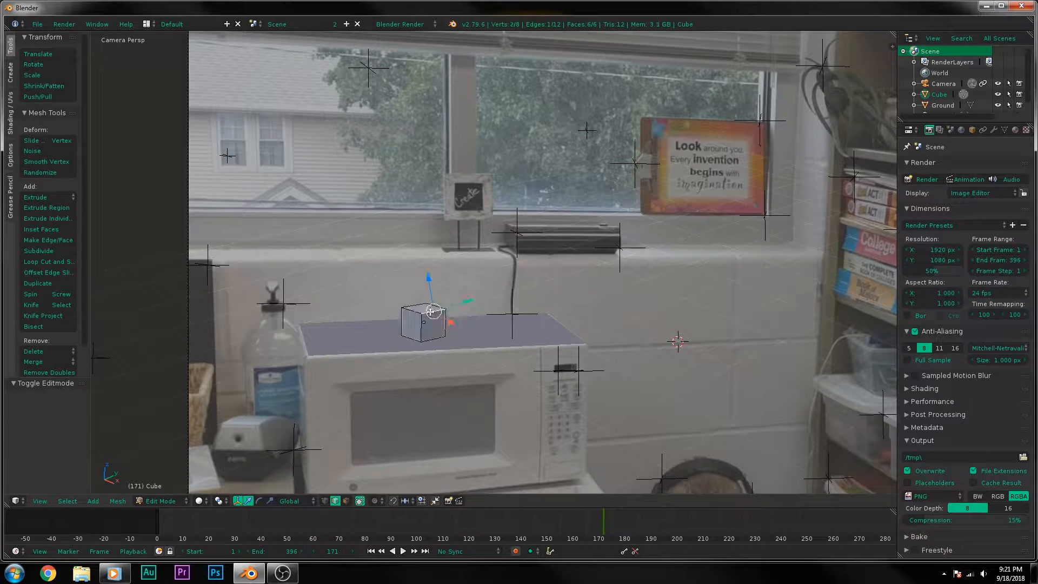
key(e)
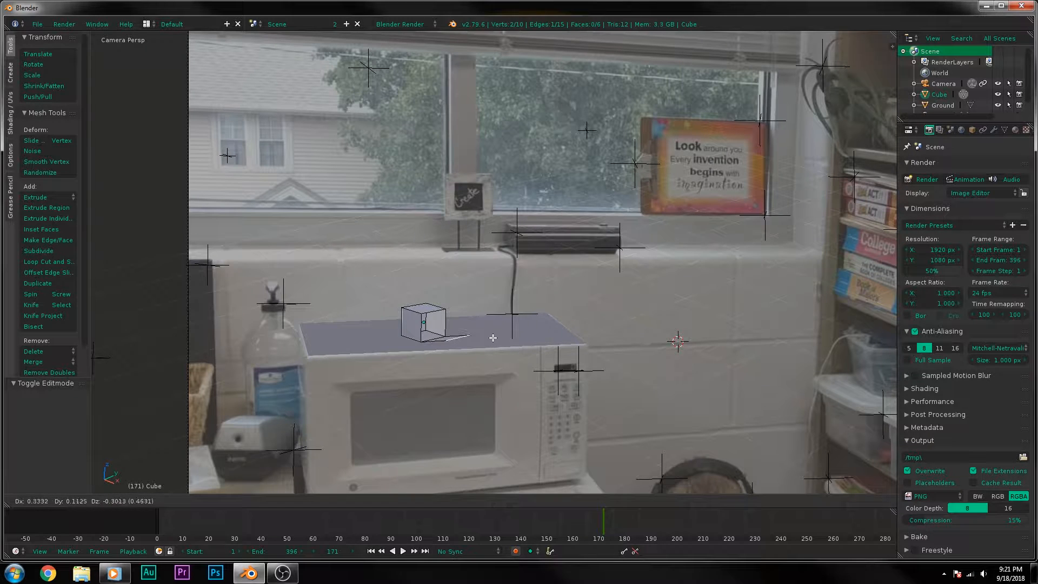
key(x)
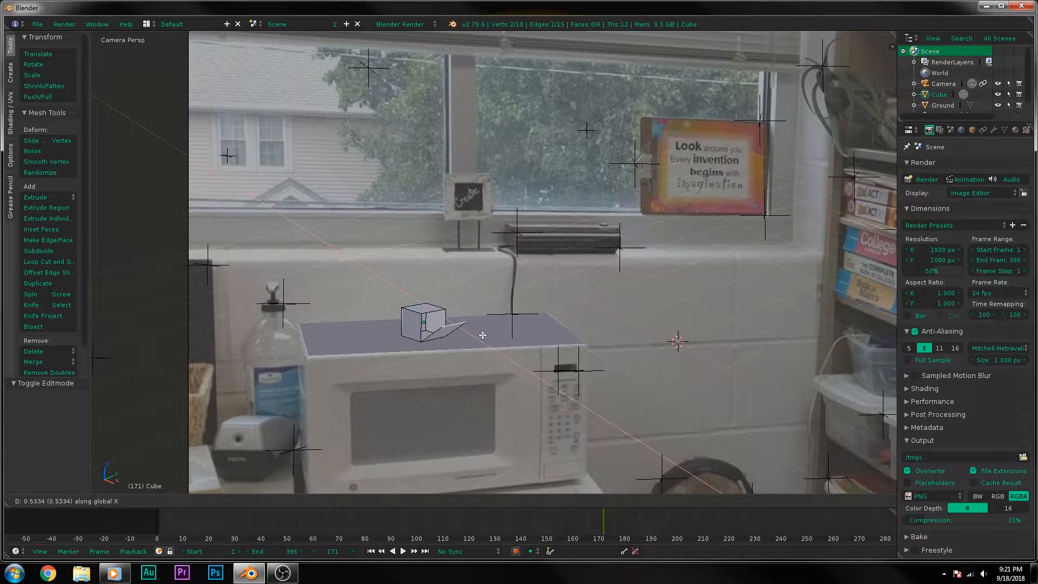
key(x)
key(x)
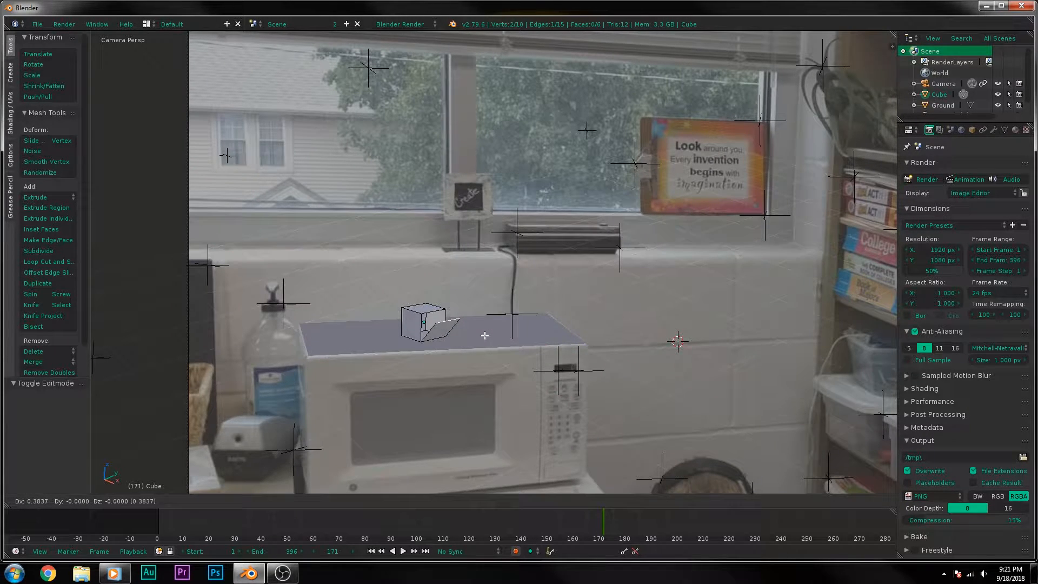
click(451, 316)
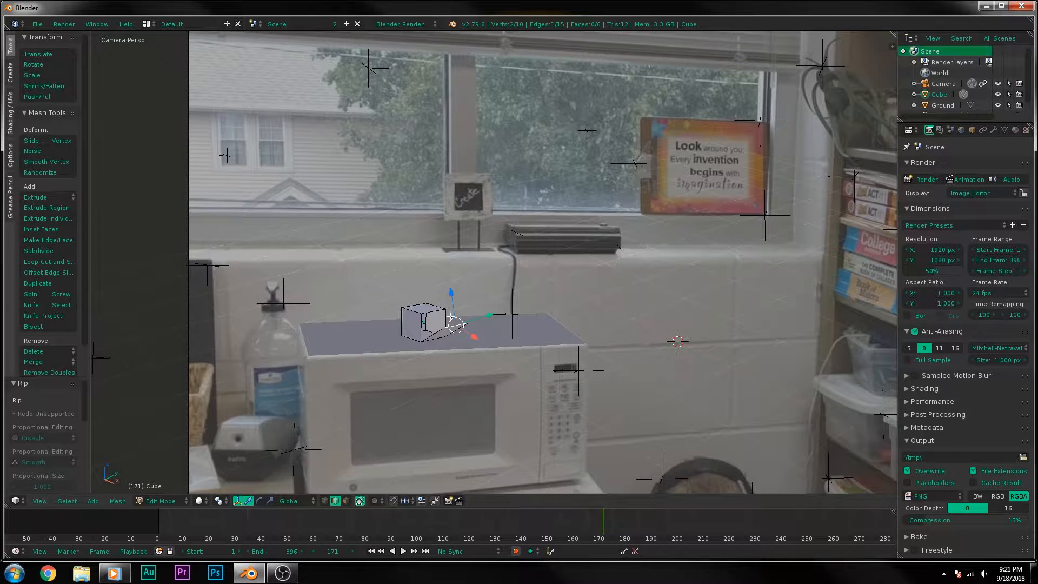
- Rip the top edge of the cube's left-hand face and raise it about 0.38 along its local Z axis
right_click(415, 311)
key(v)
key(y)
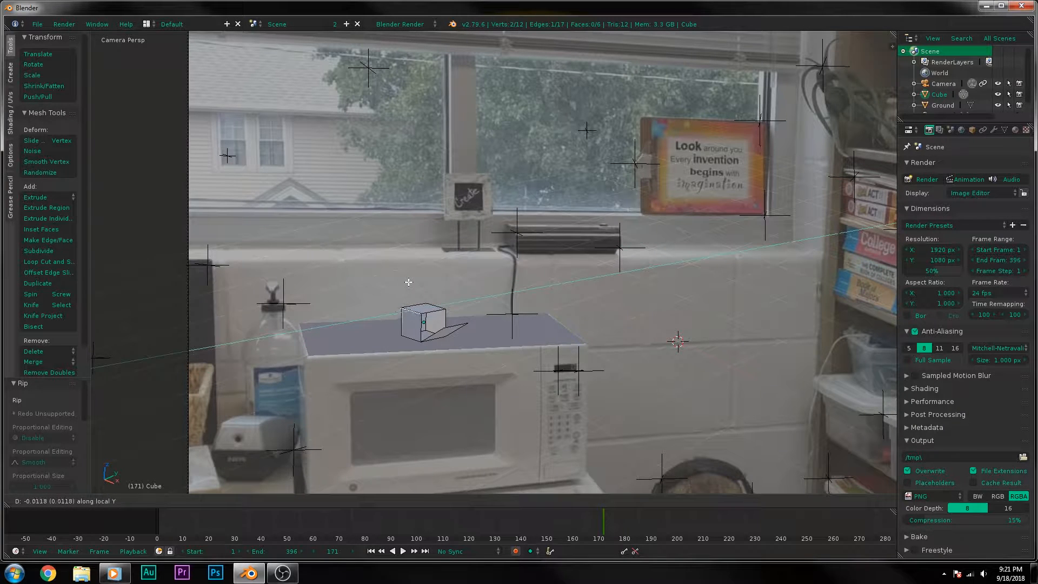
key(y)
key(y)
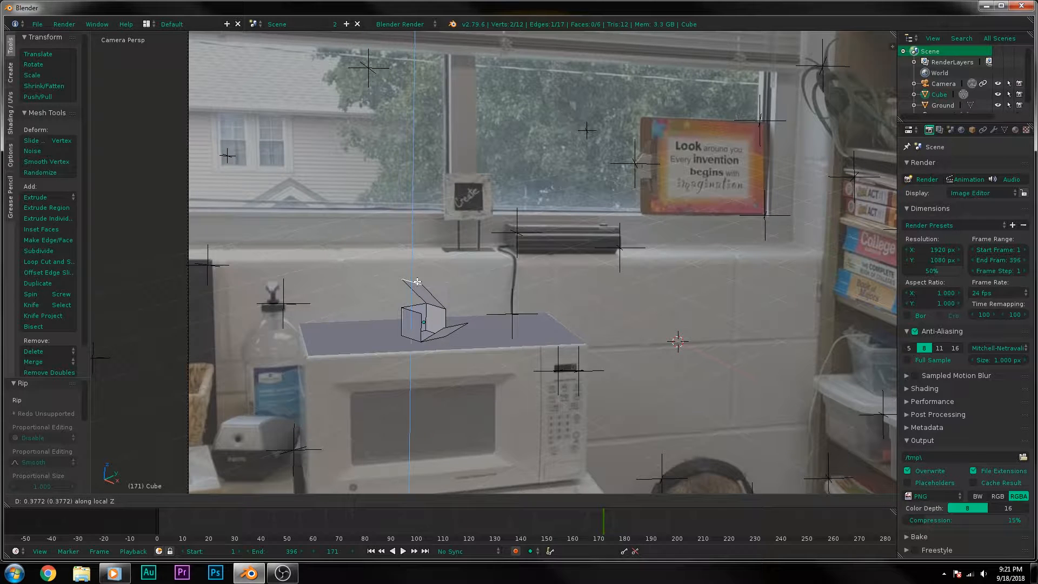
click(417, 279)
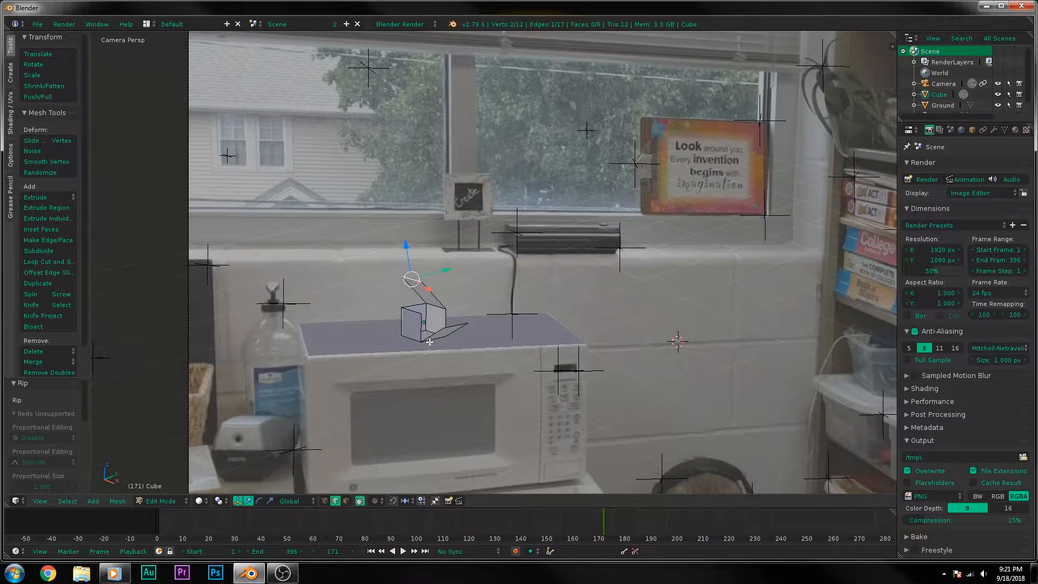
- Rip the cube's front vertical edge, move it about -0.33 along global Y, and return to Object Mode
right_click(422, 326)
key(v)
key(x)
key(x)
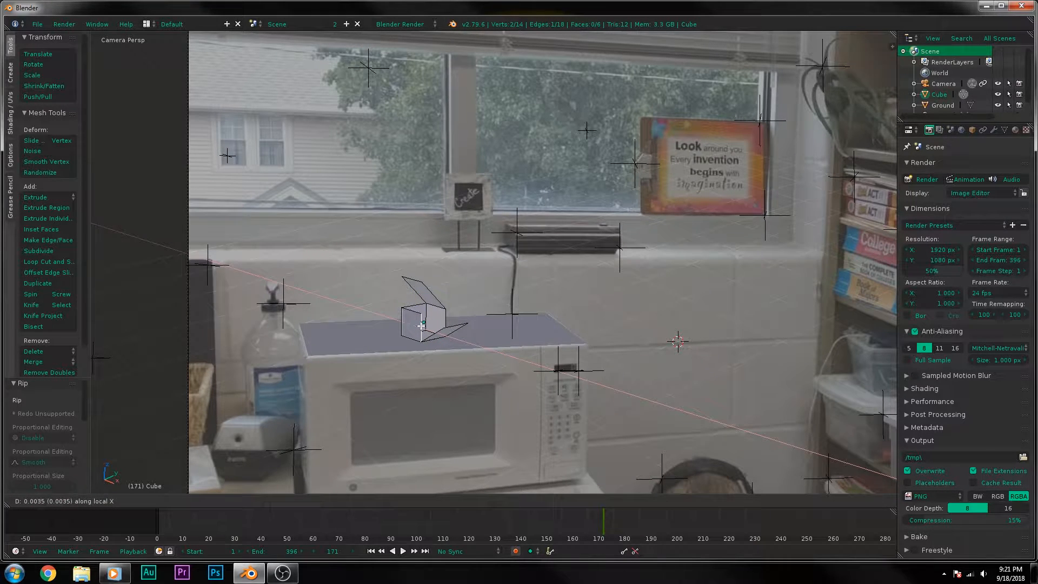
key(y)
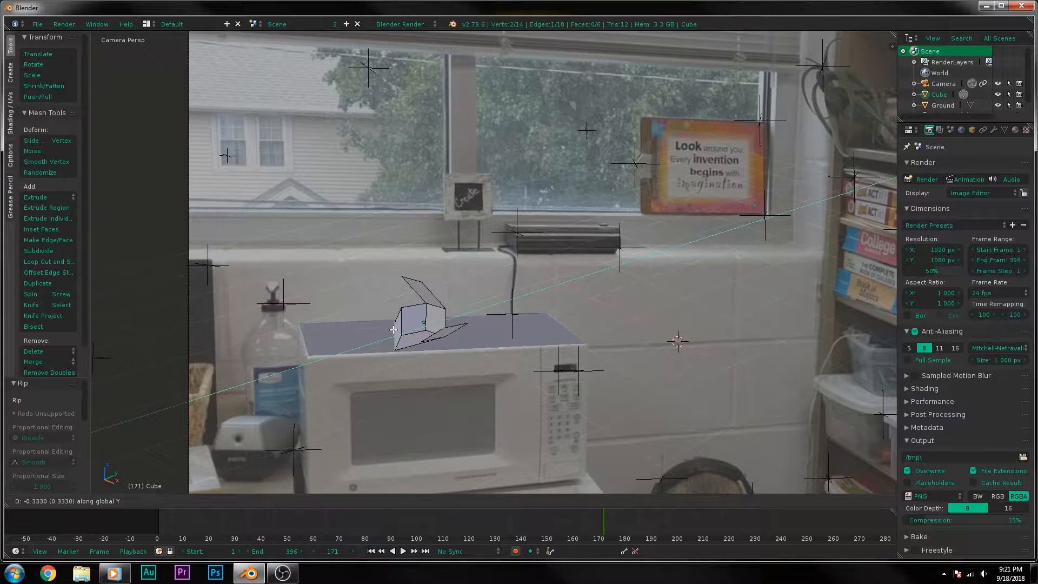
click(396, 330)
key(Tab)
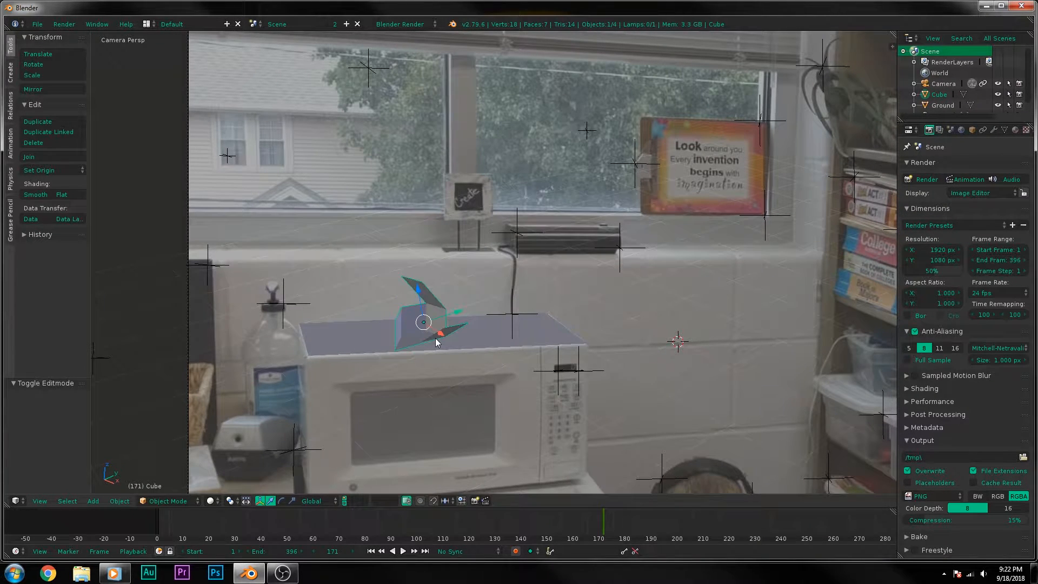
key(Tab)
key(Tab)
- Give the cube a new material and set its diffuse color to the interface's green by sampling it with the eyedropper
click(1016, 130)
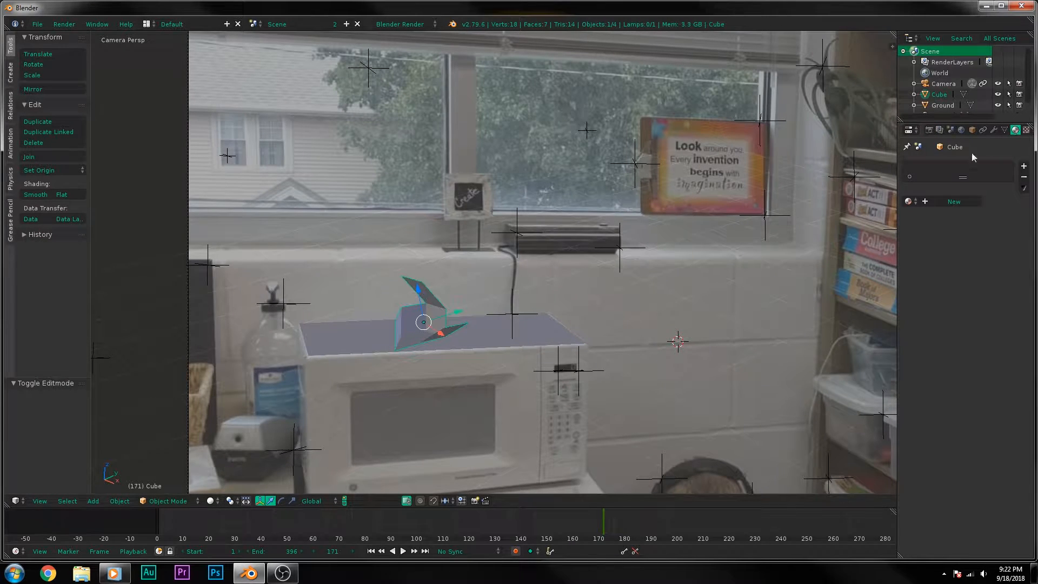
click(955, 201)
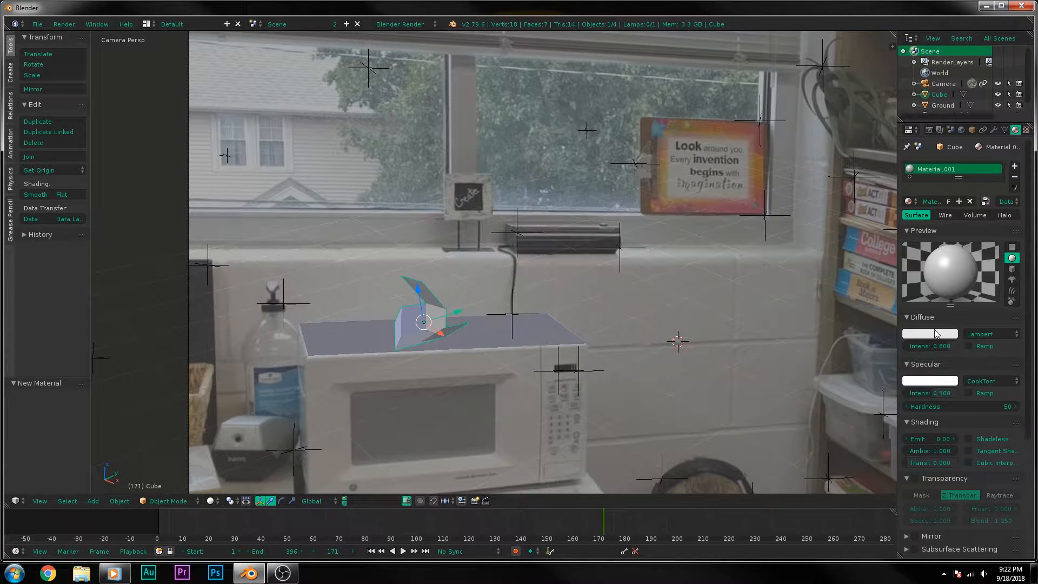
click(937, 333)
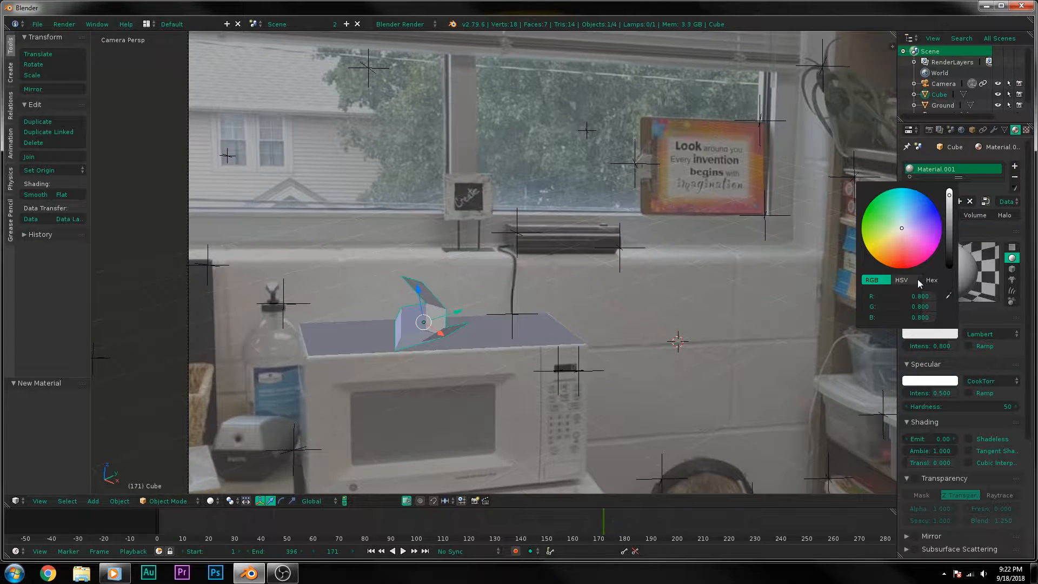
click(932, 280)
click(899, 297)
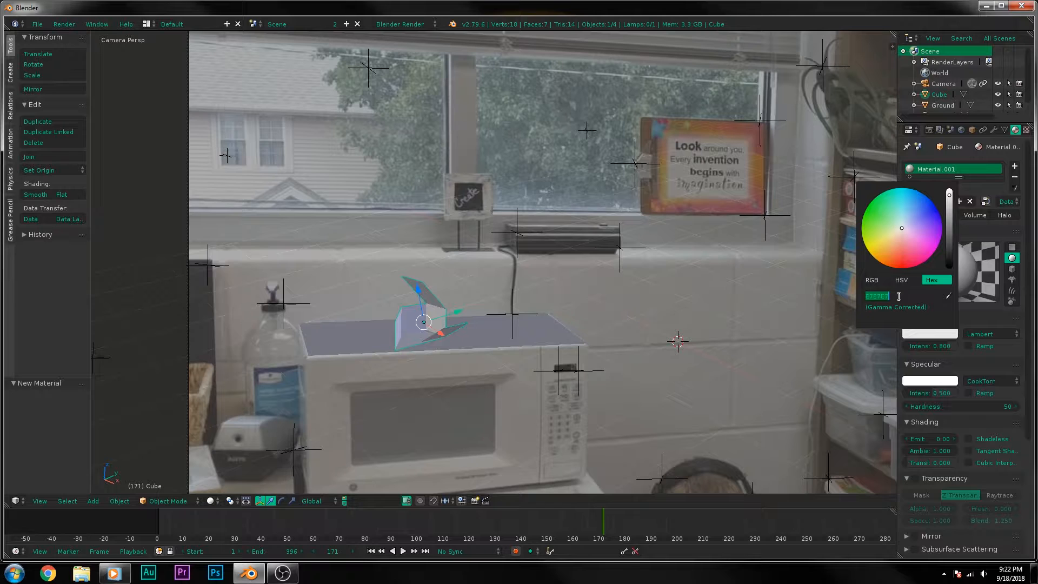
click(947, 297)
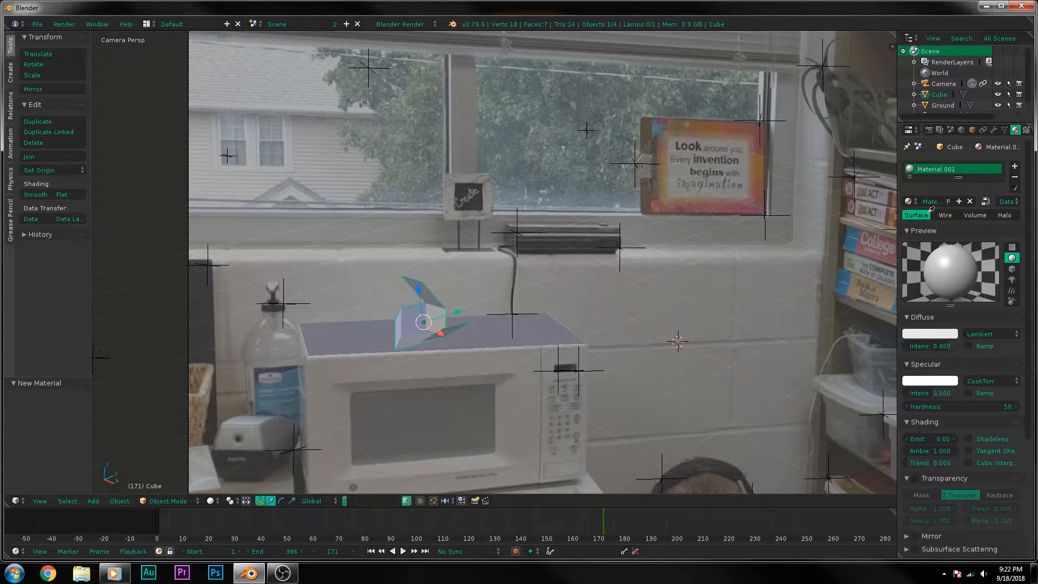
click(928, 213)
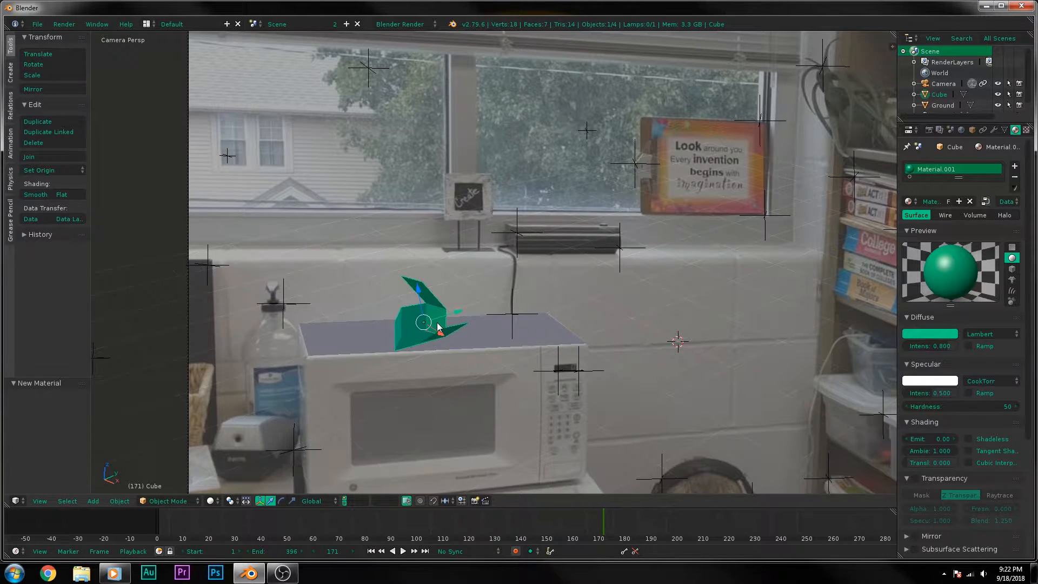
- Play the animation in the camera view to check how well the green cube sticks to the microwave, and stop playback
scroll(437, 322, down, 3)
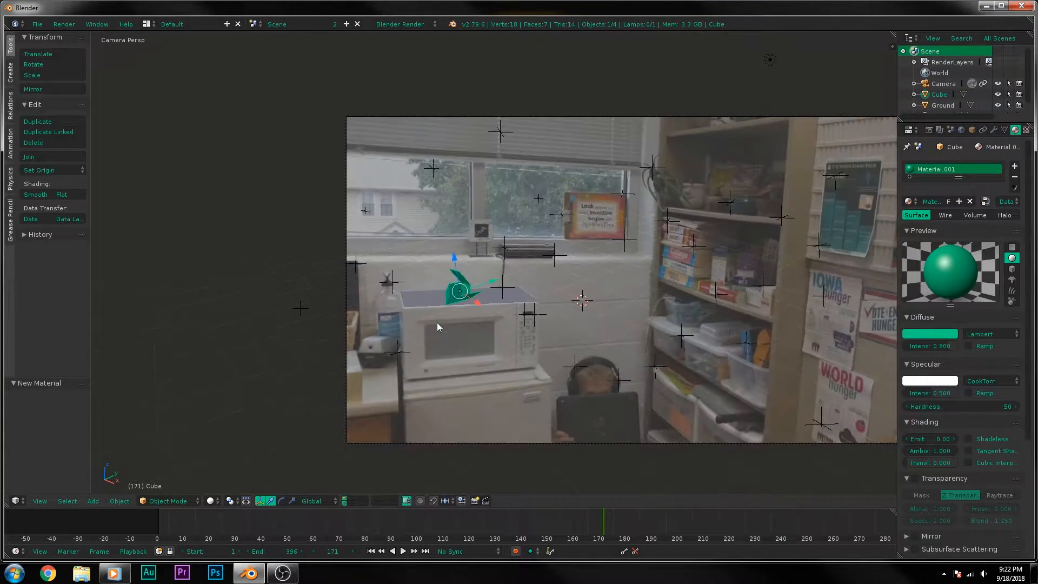
middle_drag(437, 323, 381, 316)
scroll(380, 316, up, 1)
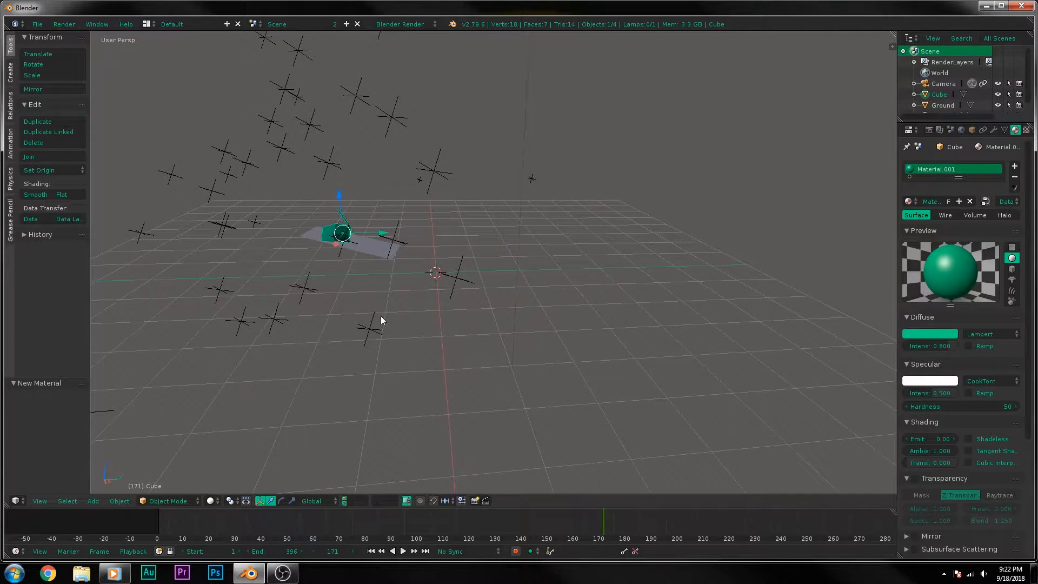
key(KP_0)
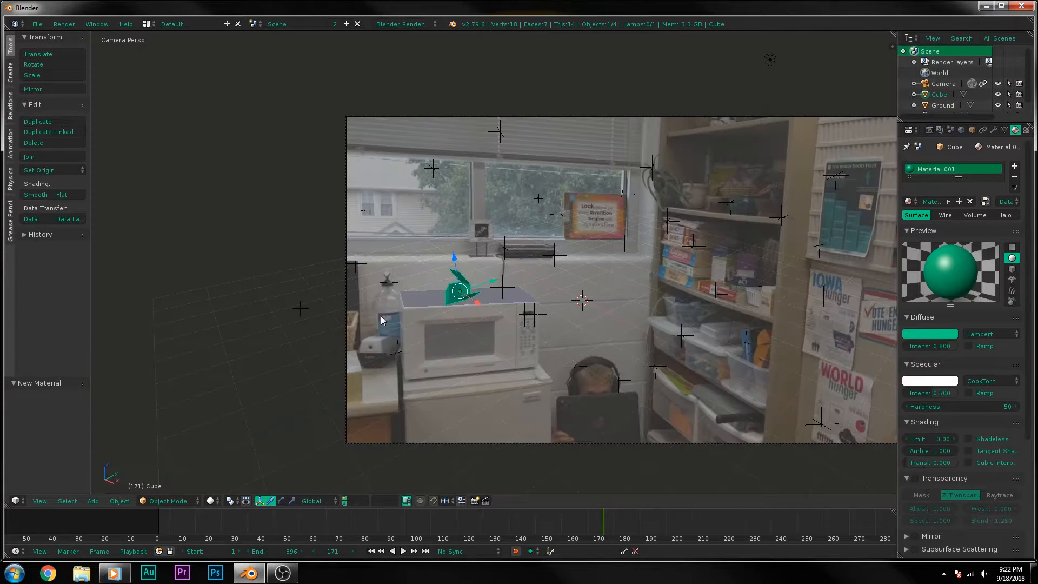
shift+middle_drag(566, 346, 384, 326)
scroll(385, 326, up, 1)
key(alt+a)
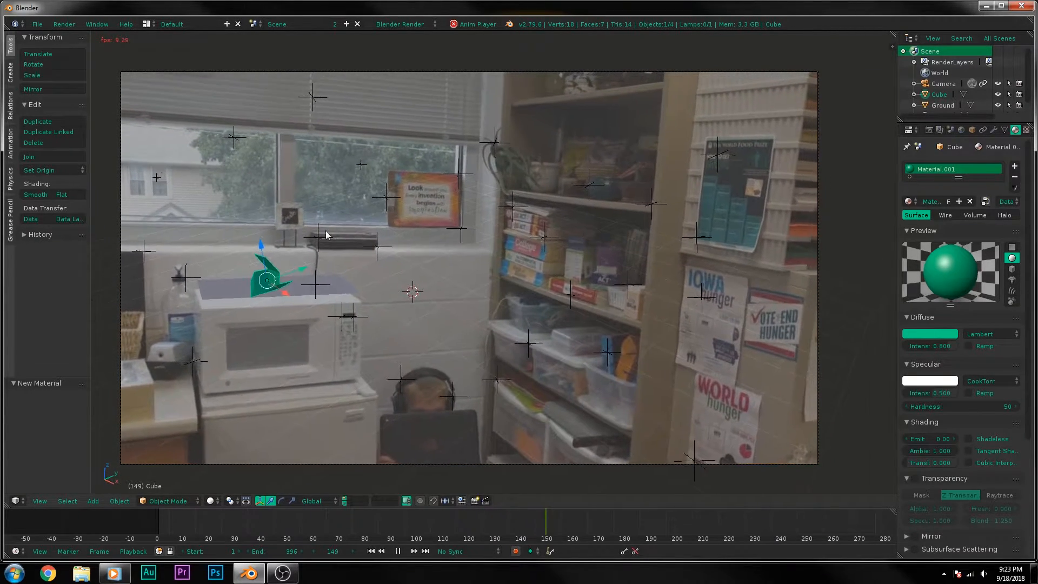
key(alt+a)
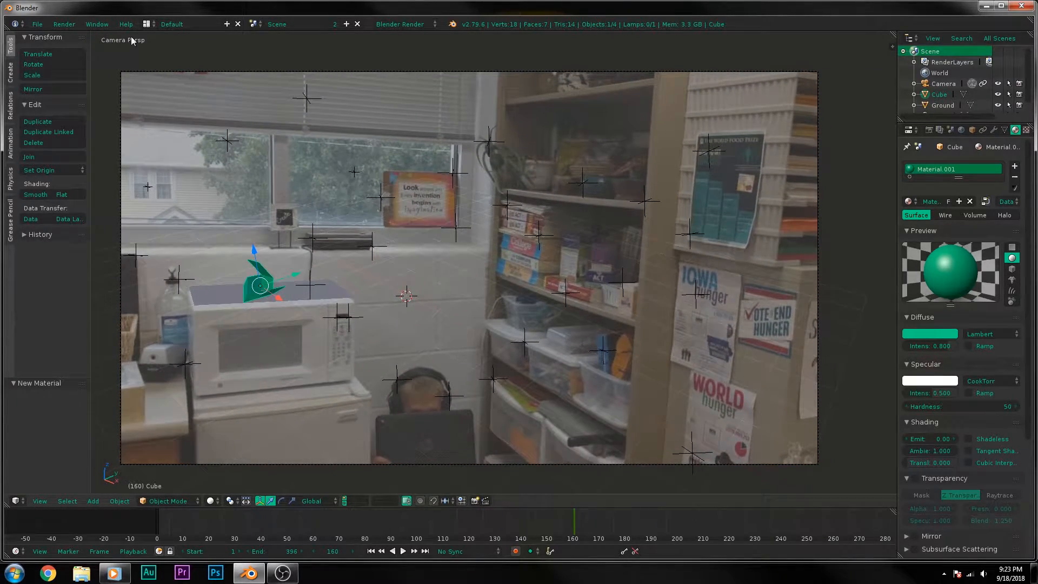
- Switch to the Motion Tracking layout and enlarge the track list to review every track's error value
click(147, 24)
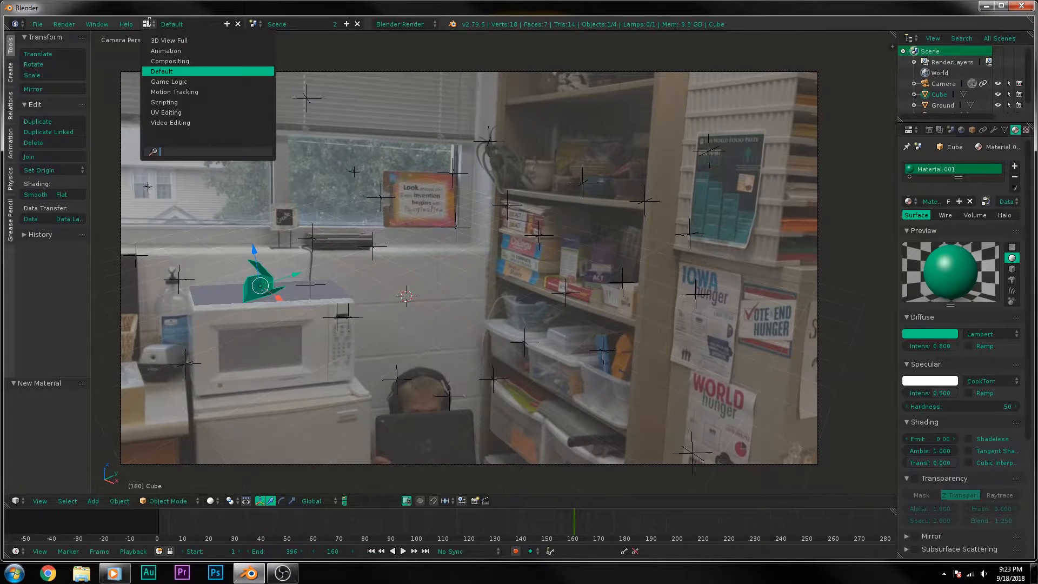
click(190, 92)
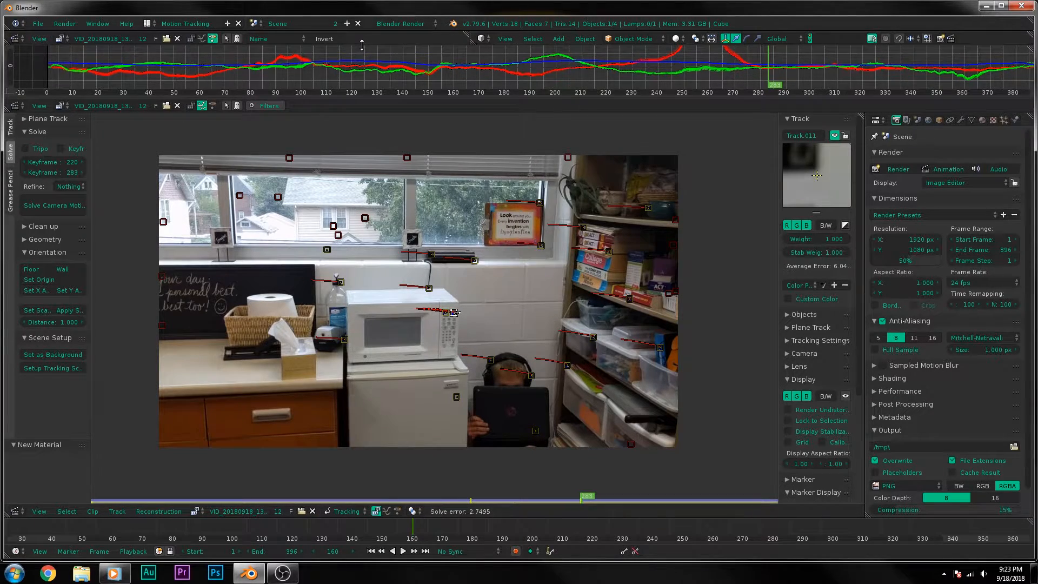
drag(362, 46, 362, 336)
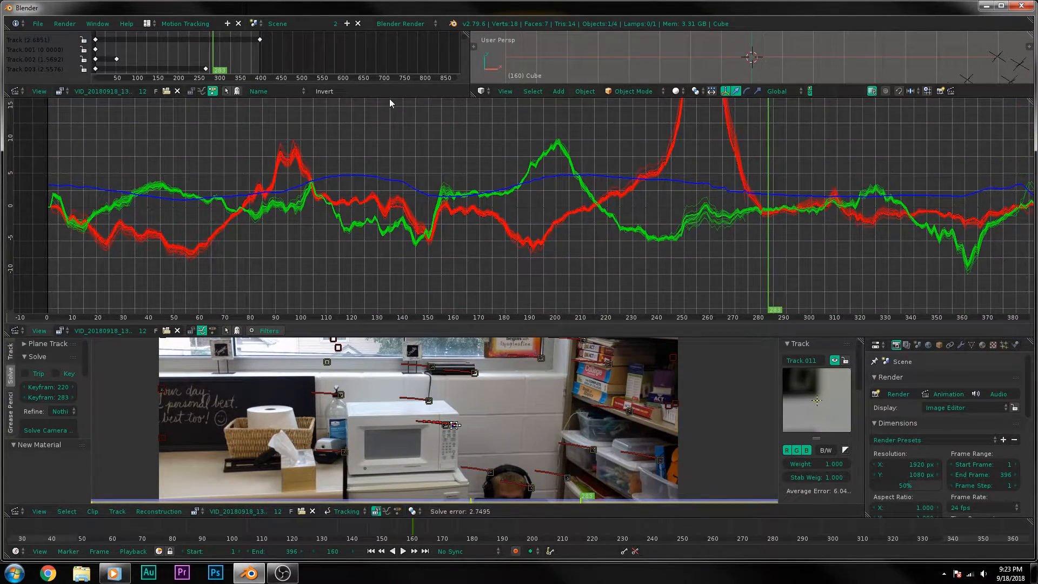
drag(390, 99, 386, 321)
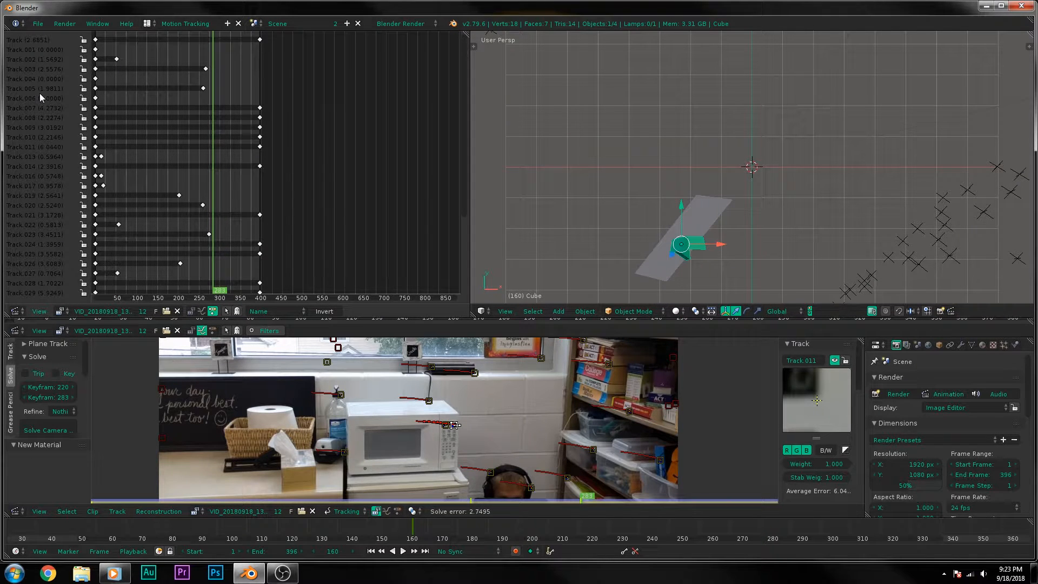
scroll(282, 151, up, 1)
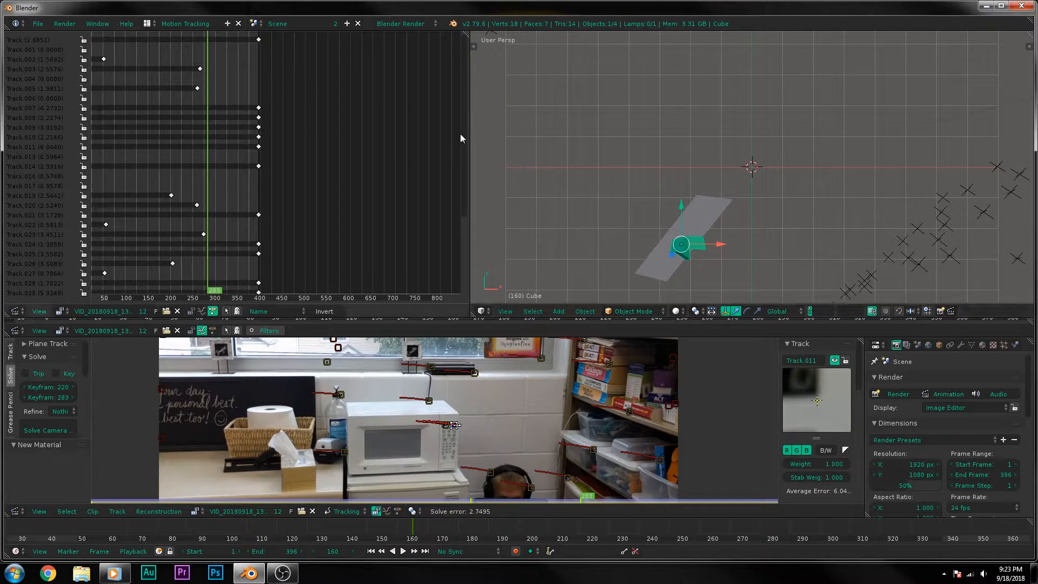
drag(465, 135, 465, 232)
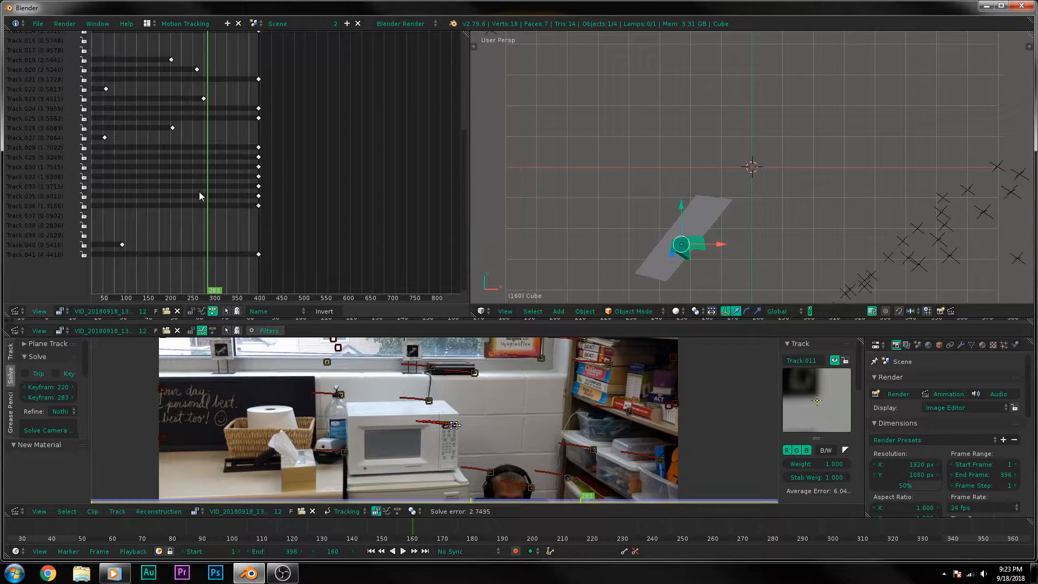
- Select the high-error tracks Track.041, Track.029, Track.007 and Track.011 together and delete them
click(53, 204)
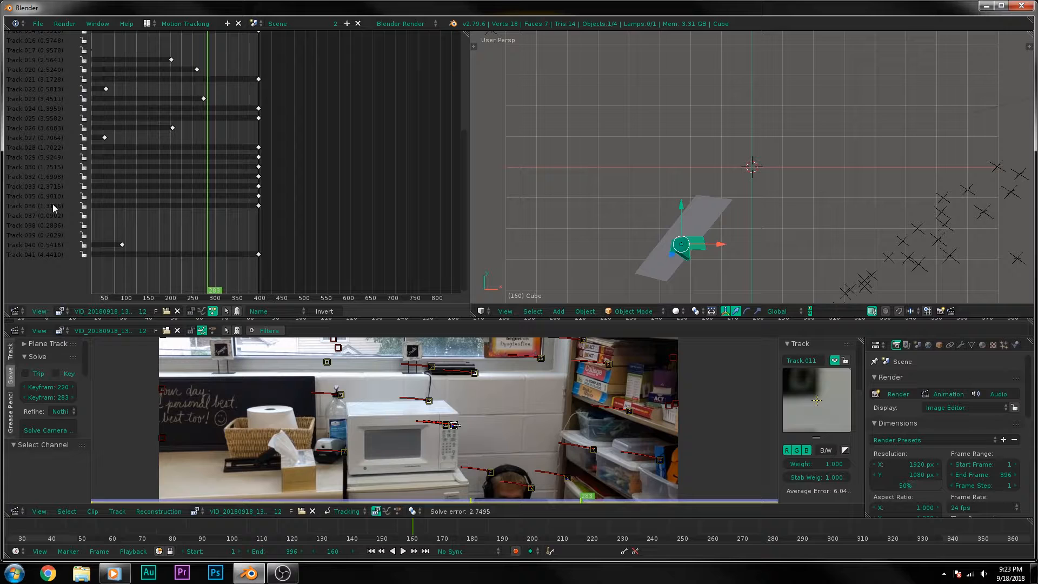
click(96, 259)
click(48, 255)
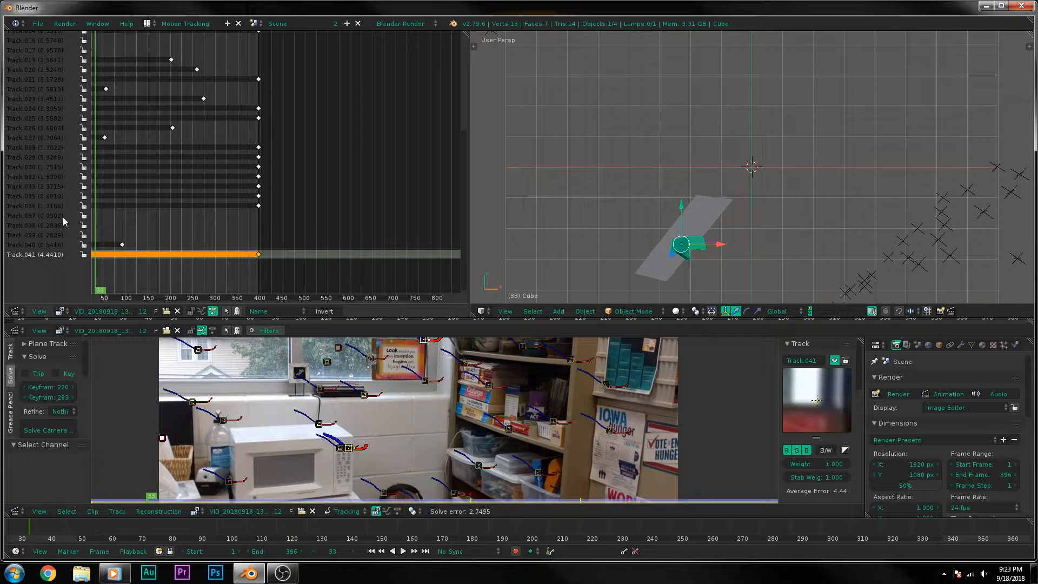
shift+click(53, 157)
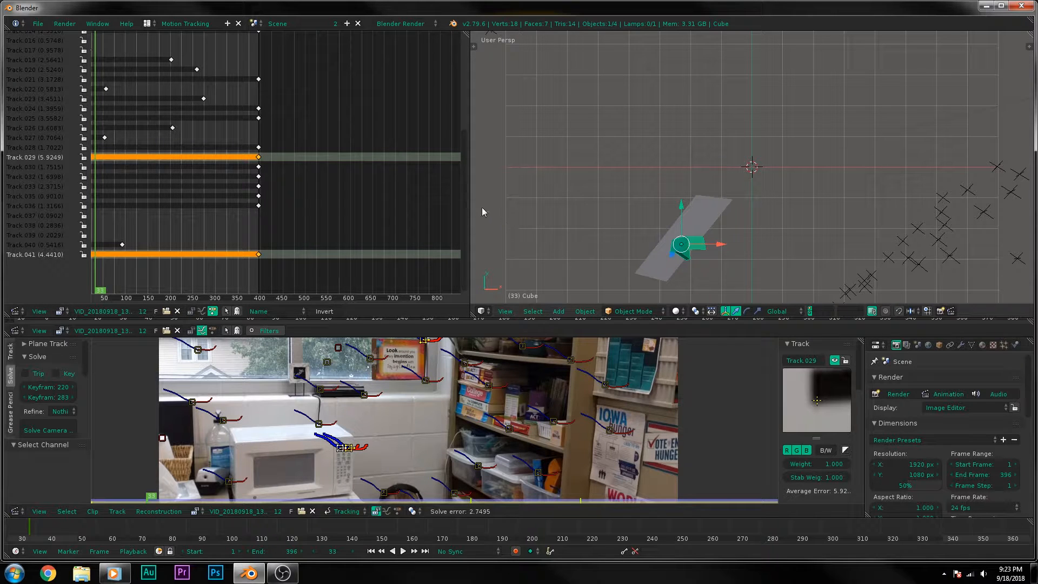
drag(463, 196, 462, 120)
shift+click(57, 93)
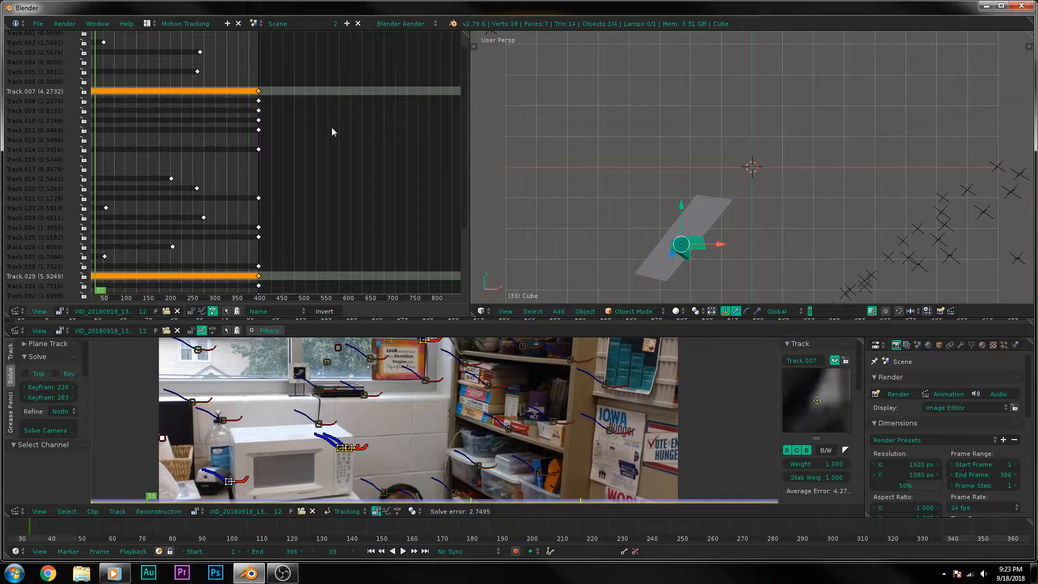
drag(464, 145, 462, 112)
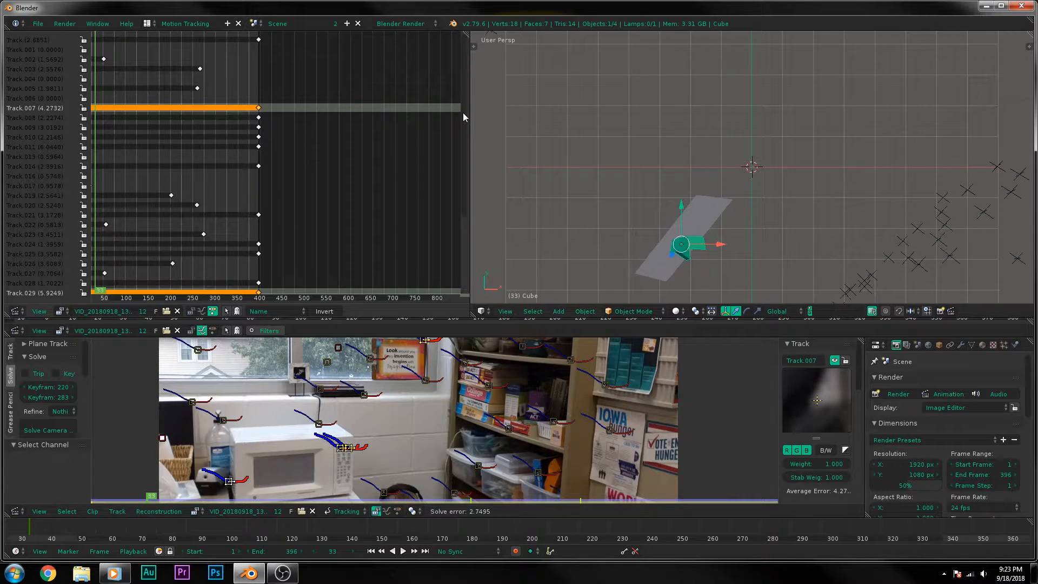
drag(463, 113, 463, 118)
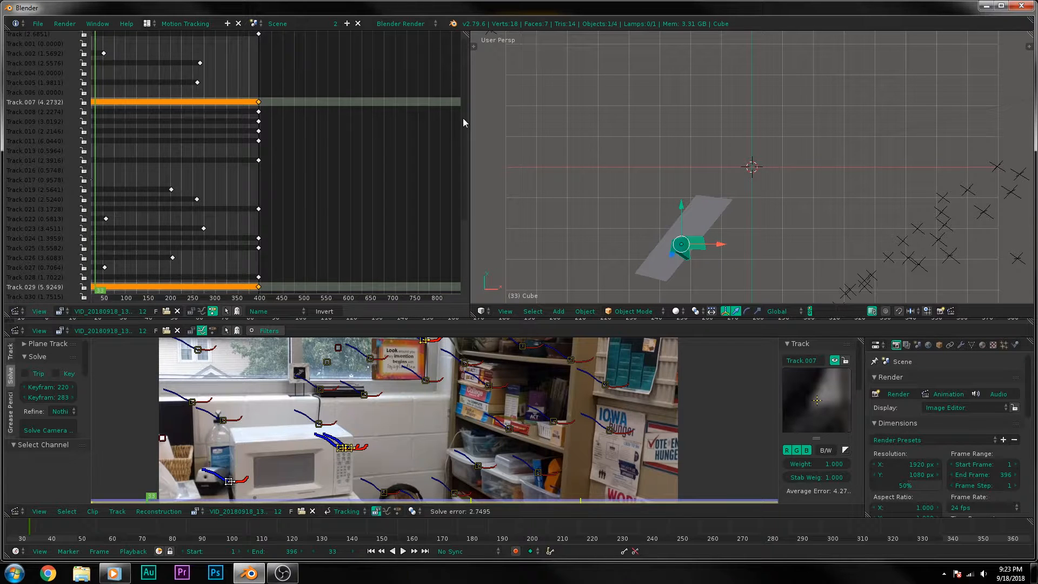
shift+click(61, 140)
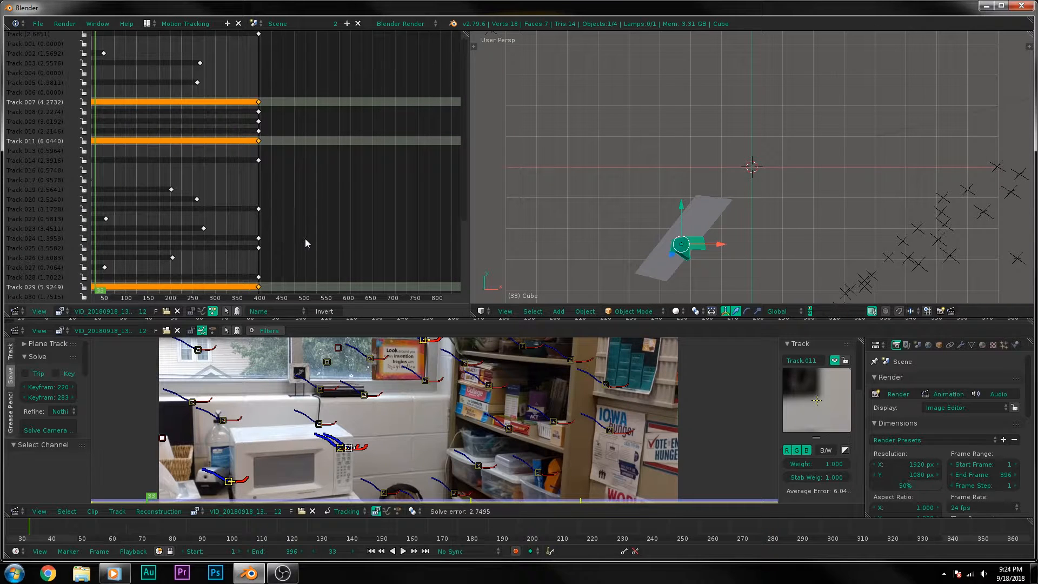
key(x)
click(350, 423)
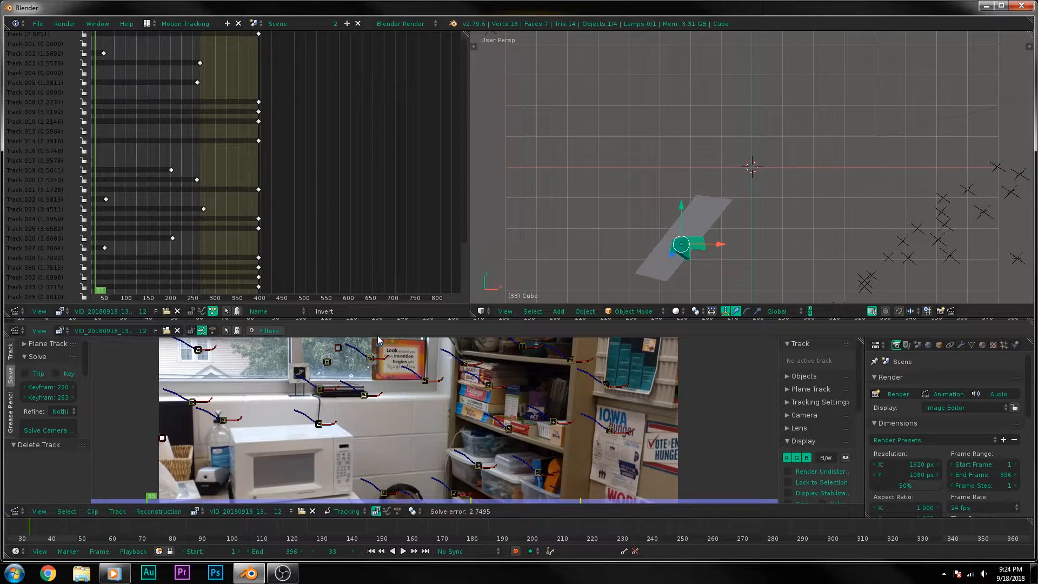
- Shrink the track list and graph areas to enlarge the footage view, and solve the camera motion again
drag(374, 338, 399, 88)
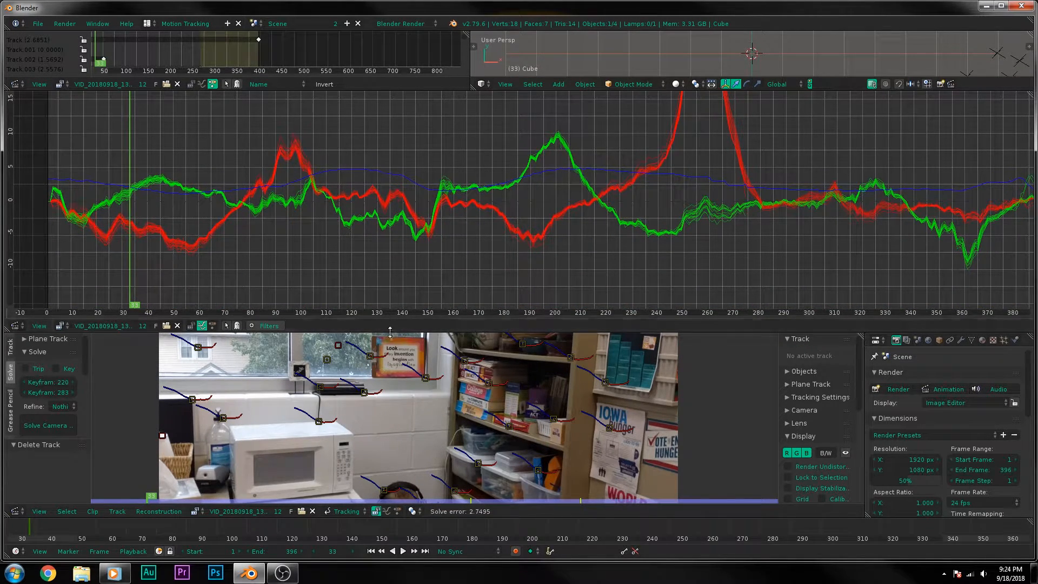
drag(391, 319, 391, 131)
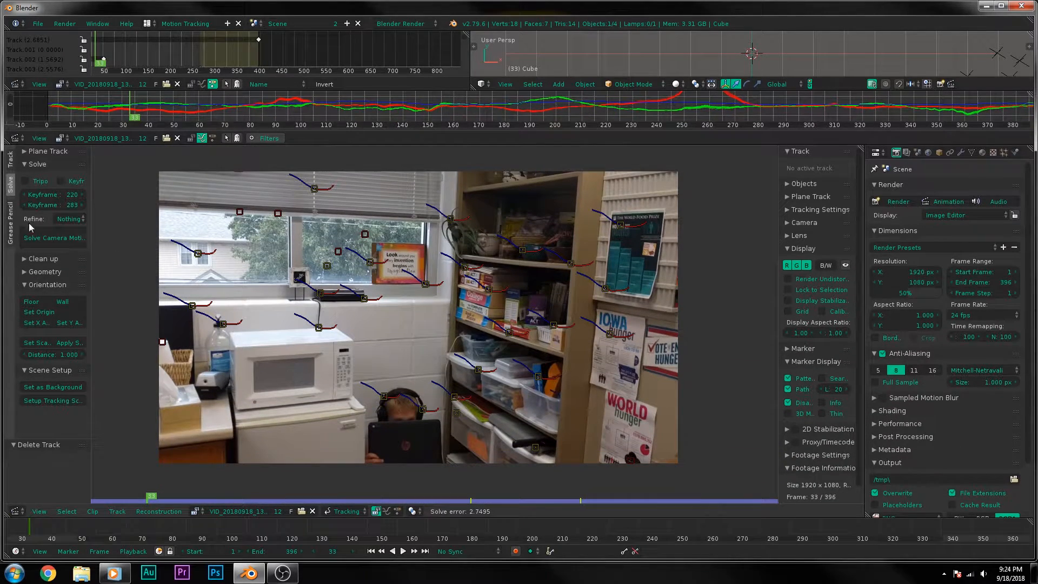
click(41, 236)
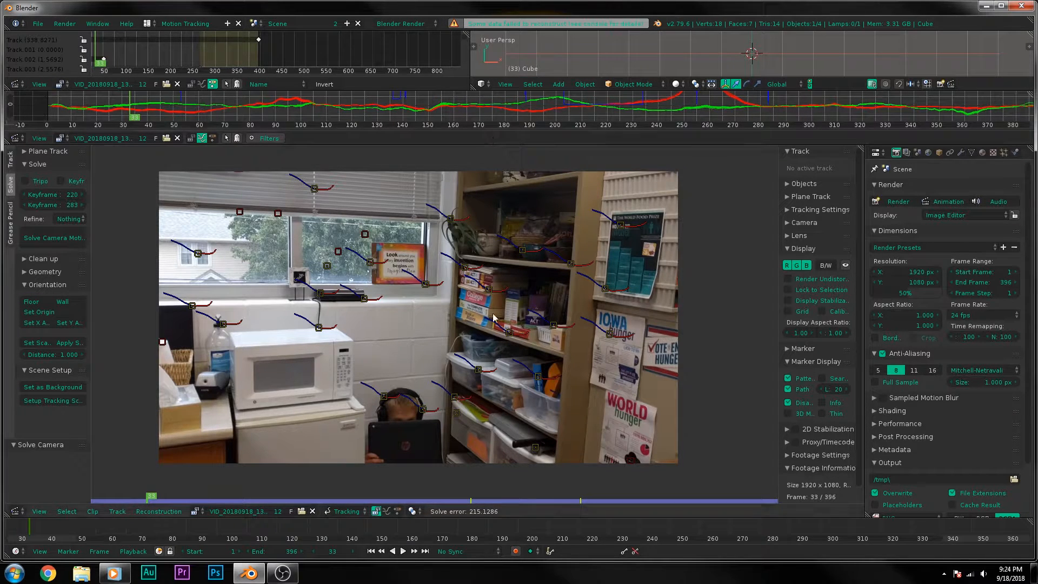
- Undo the camera solve and the track deletion, and rerun the camera motion solve with the restored tracks
key(ctrl+z)
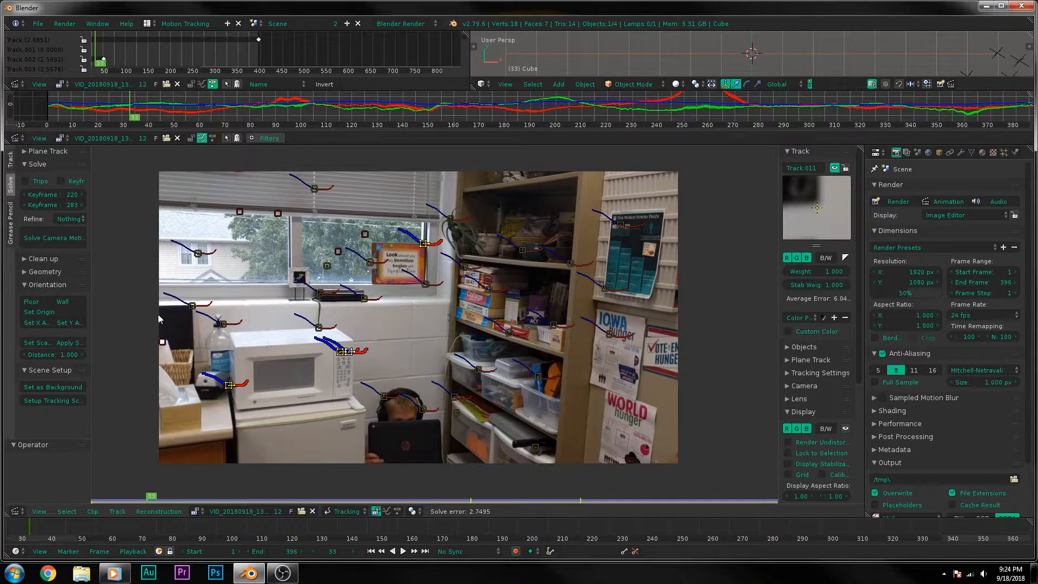
click(37, 241)
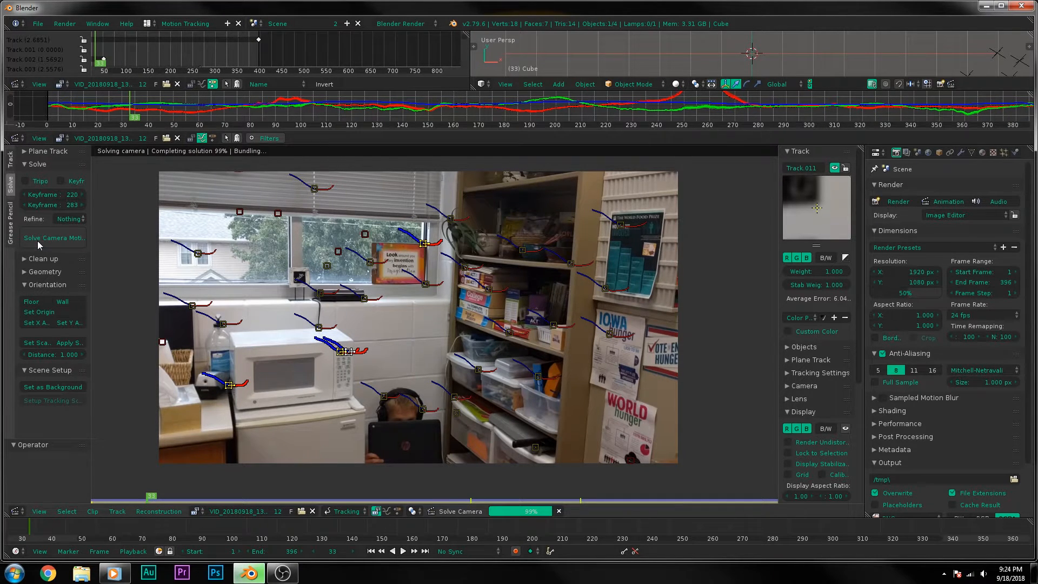
click(37, 241)
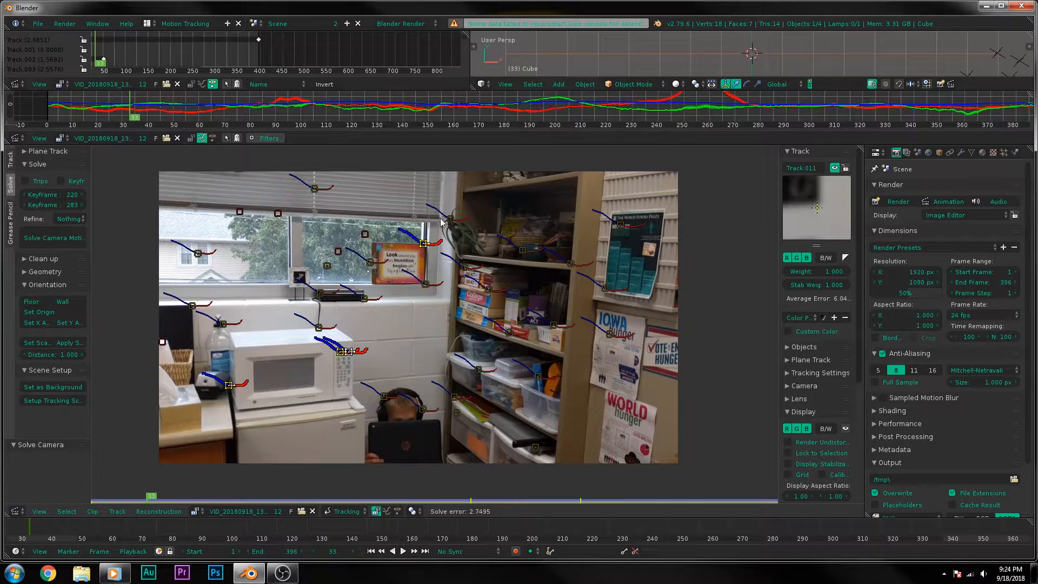
- Delete the four selected high-error markers on the microwave display, the pencil sharpener and the wall sign
click(230, 386)
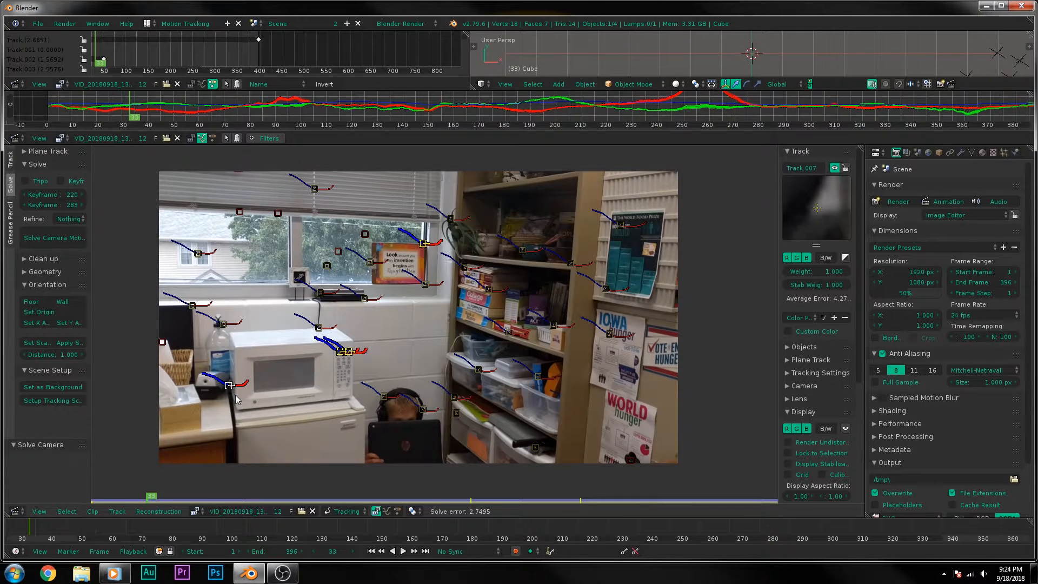
key(x)
click(235, 394)
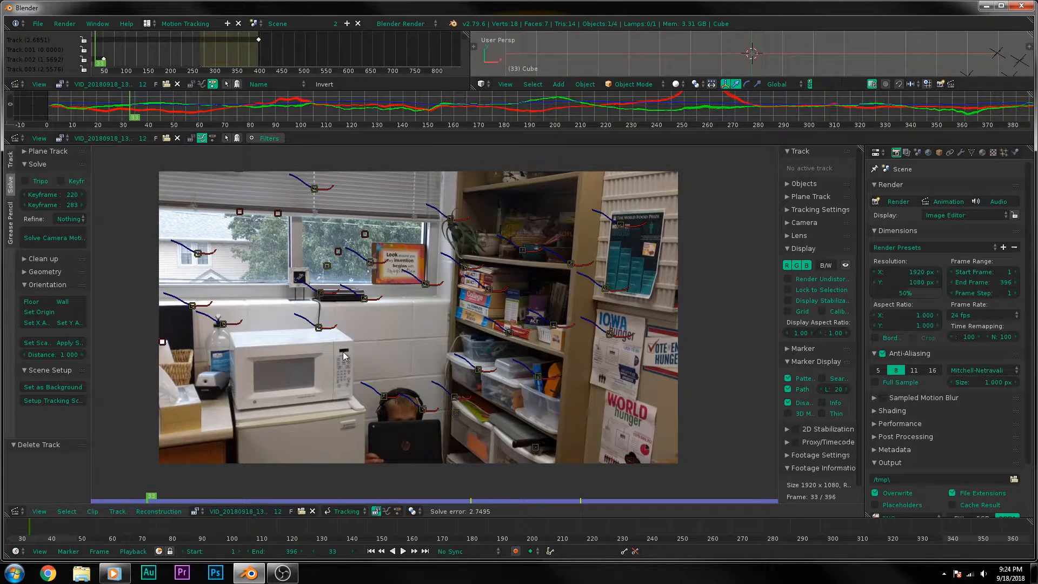
- Add a new tracking marker at the lower-left corner of the microwave's black display on frame 33
scroll(341, 351, up, 6)
scroll(339, 352, up, 2)
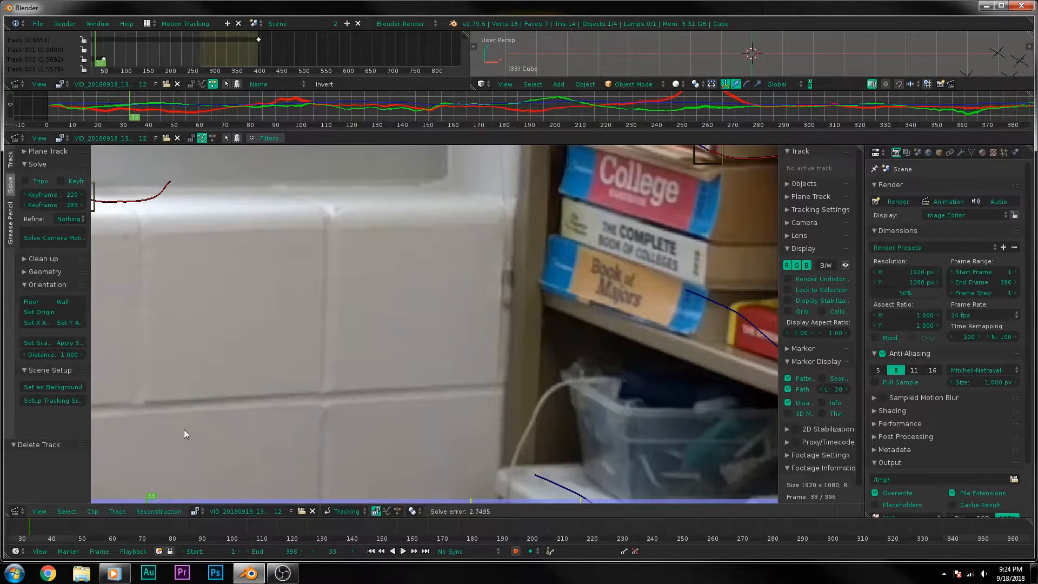
middle_drag(200, 428, 553, 310)
scroll(370, 361, up, 3)
scroll(336, 371, up, 3)
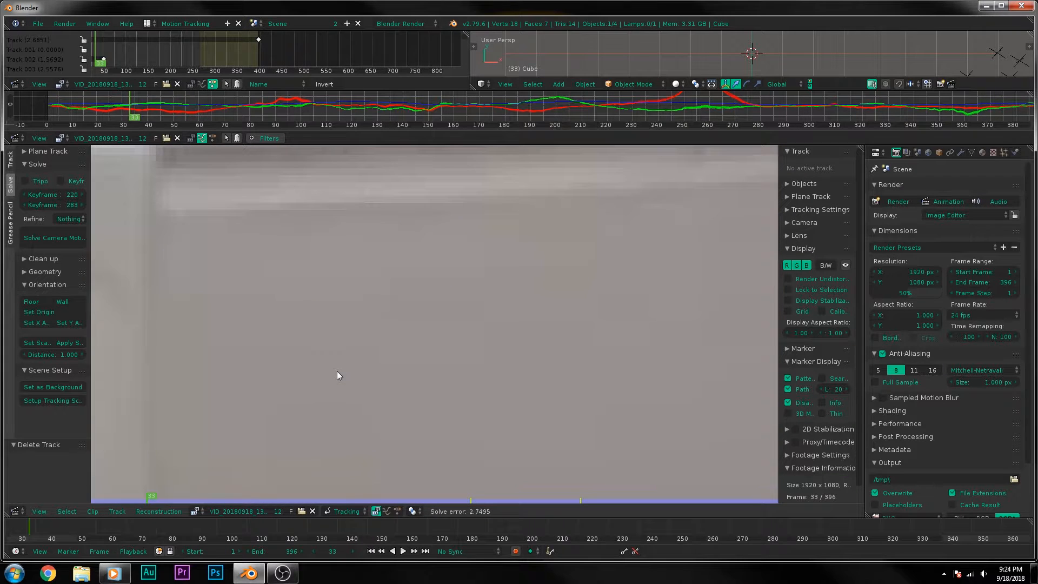
middle_drag(267, 387, 506, 337)
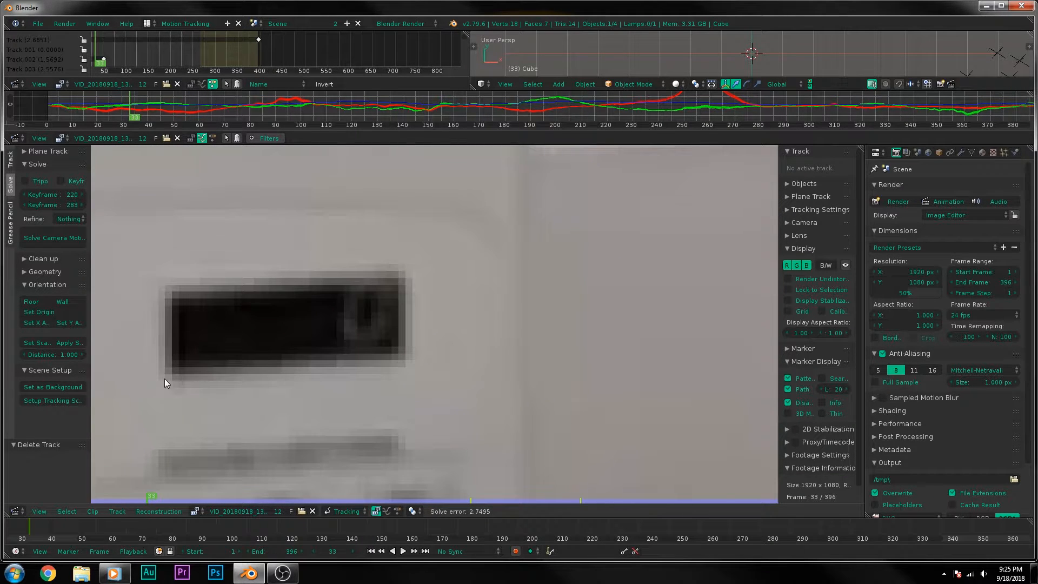
scroll(162, 378, up, 1)
middle_drag(158, 374, 285, 366)
scroll(285, 366, up, 1)
scroll(228, 375, up, 1)
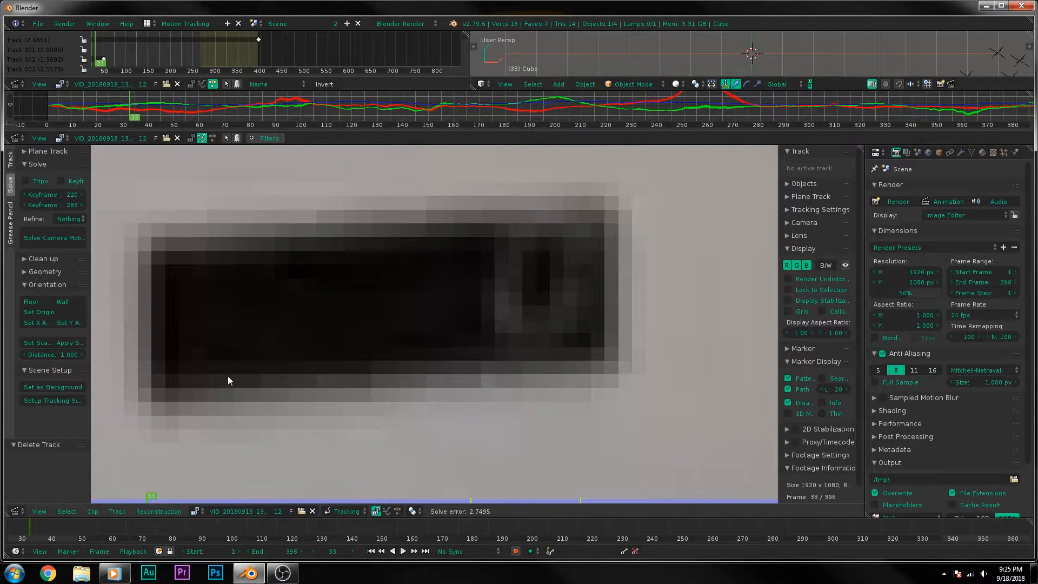
ctrl+click(145, 395)
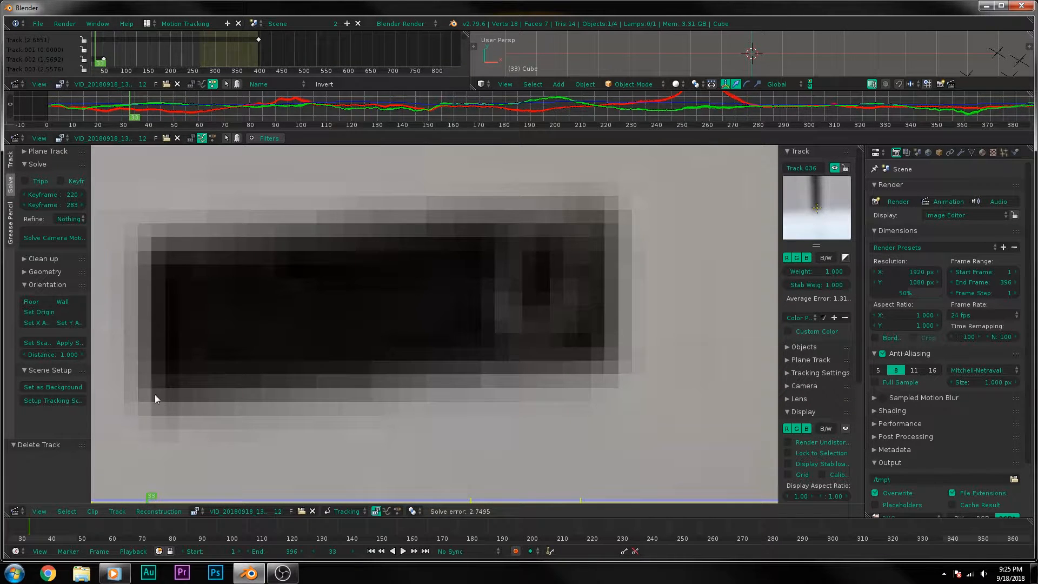
ctrl+click(151, 385)
scroll(213, 395, down, 6)
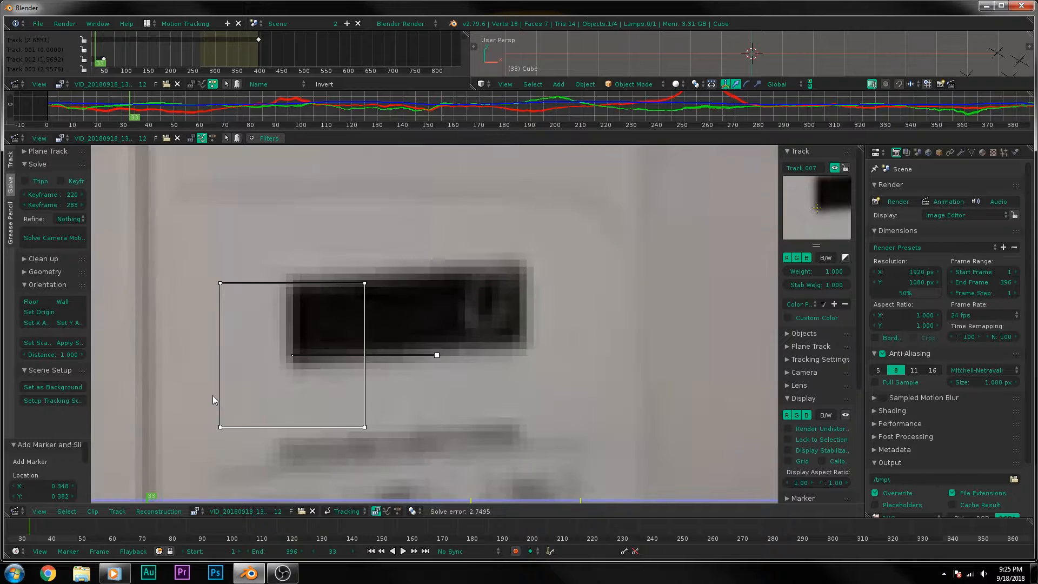
scroll(212, 395, down, 8)
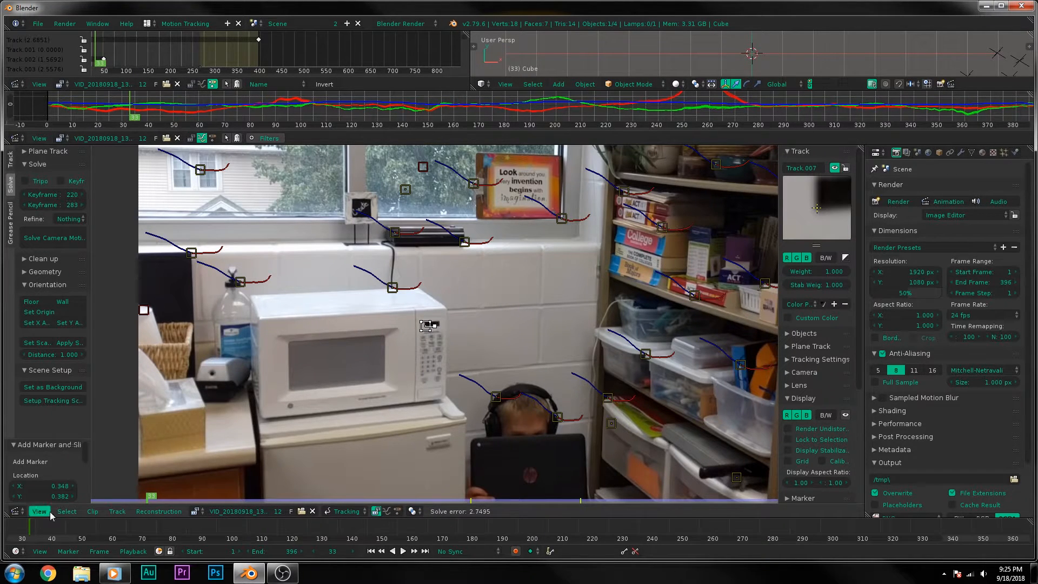
- Switch to the Default screen layout and play the animation through the camera to check how the cube follows the microwave, stopping around frame 127
click(147, 24)
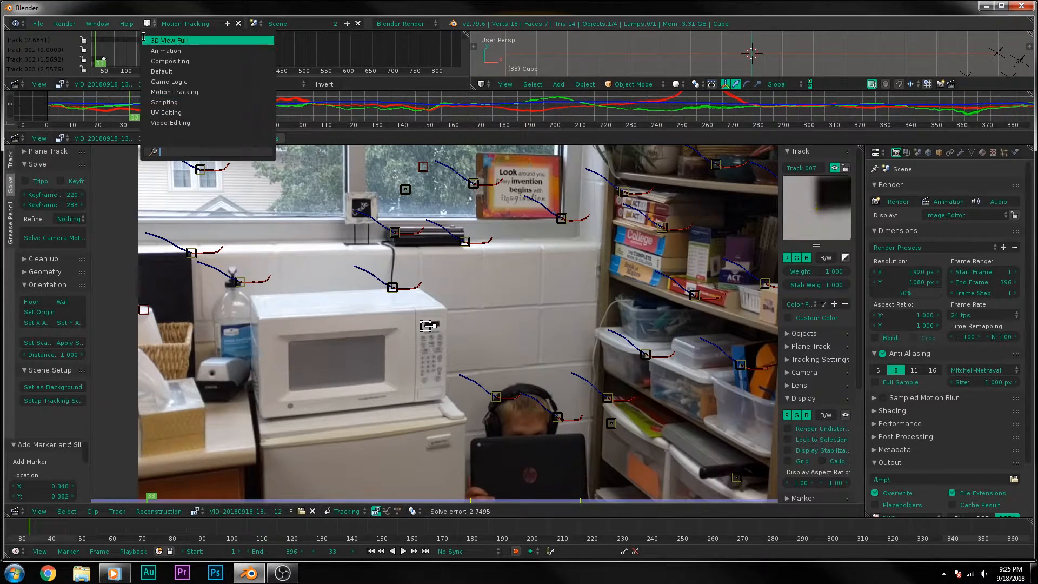
click(160, 69)
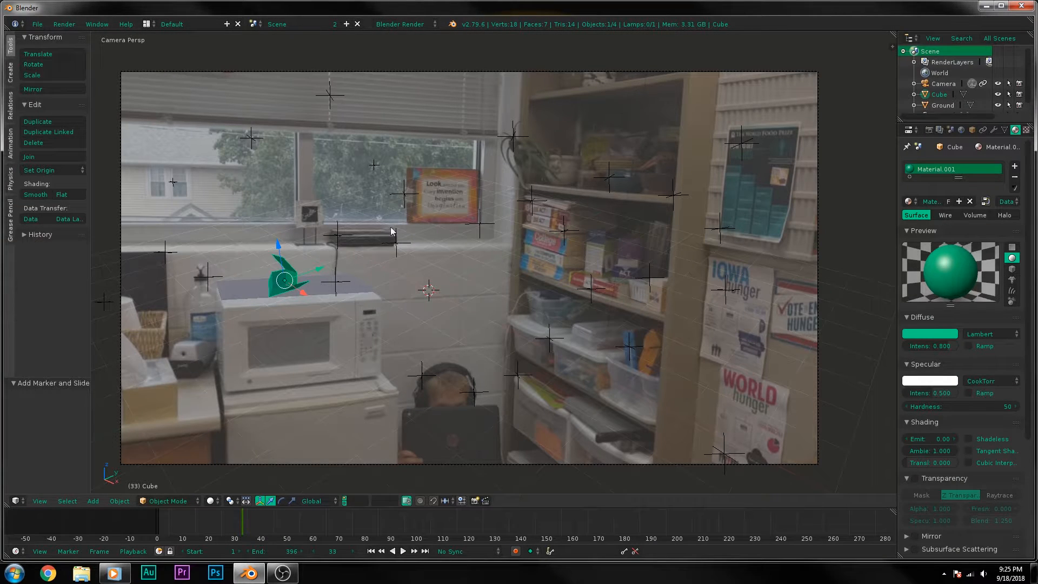
key(alt+a)
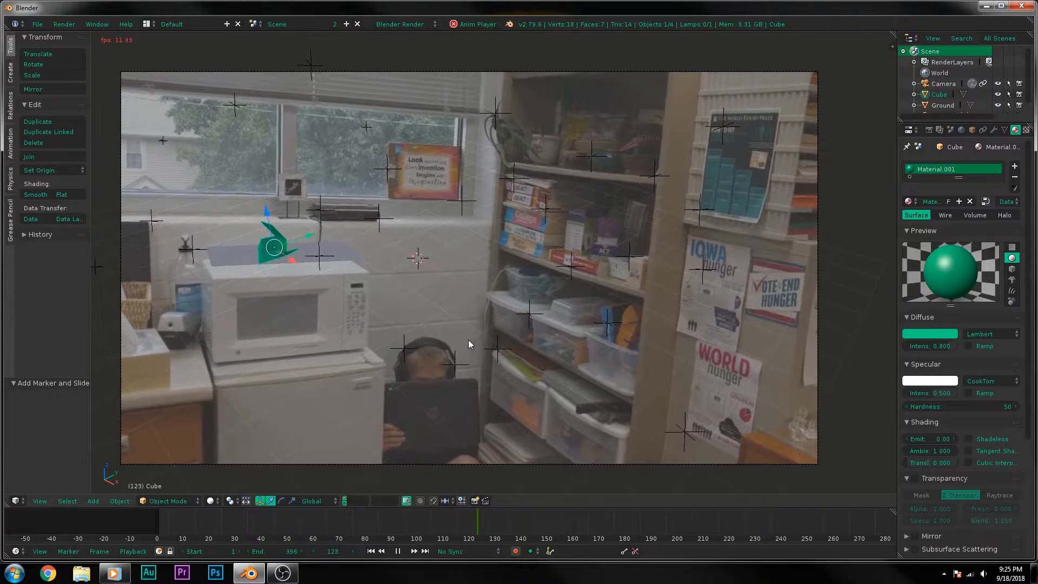
key(alt+a)
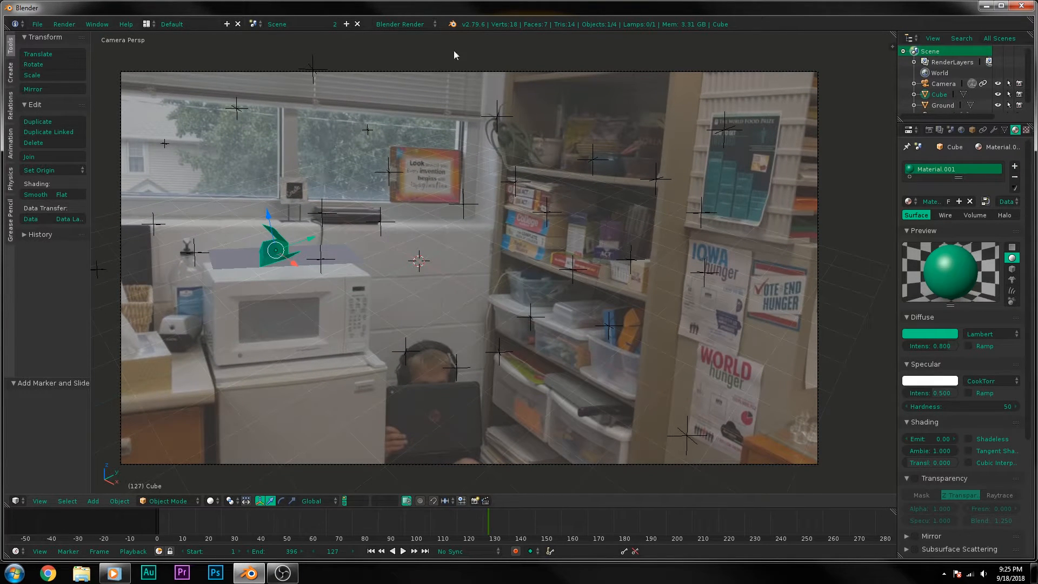